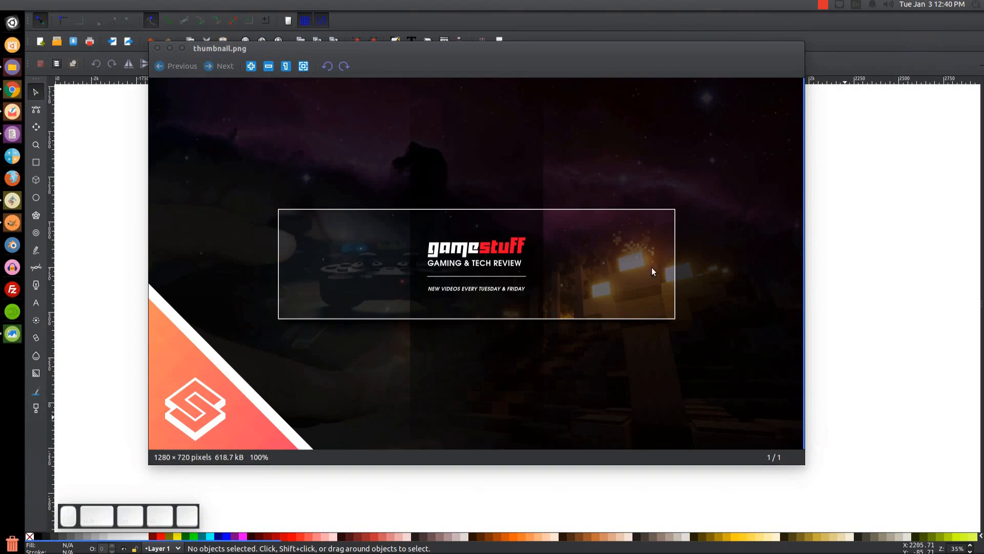
Minimise the thumbnail preview and show the Align and Distribute settings, relative to Last selected, along with the Fill and Stroke settings.
{"action": "left_click_drag", "start_coordinate": [498, 51], "coordinate": [511, 63]}
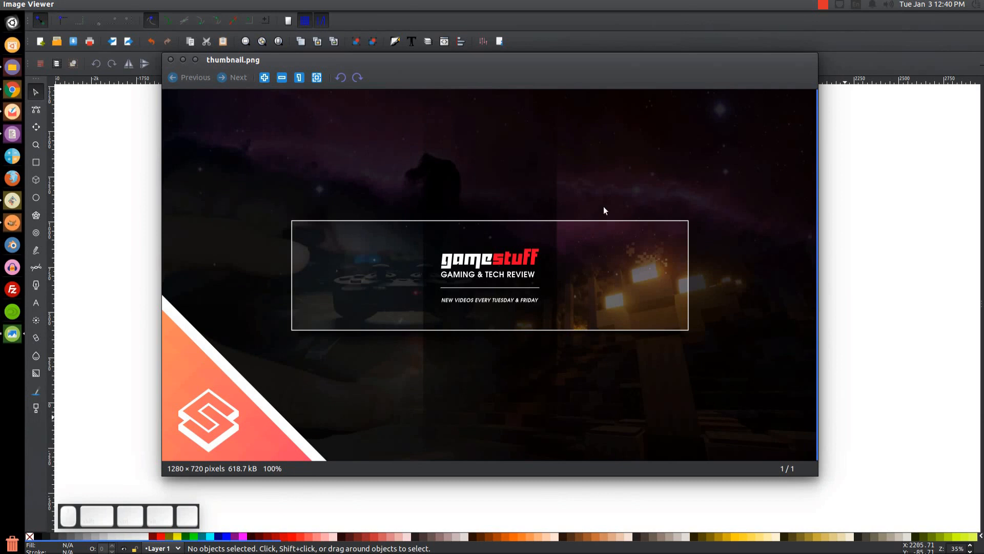
{"action": "left_click", "coordinate": [182, 62]}
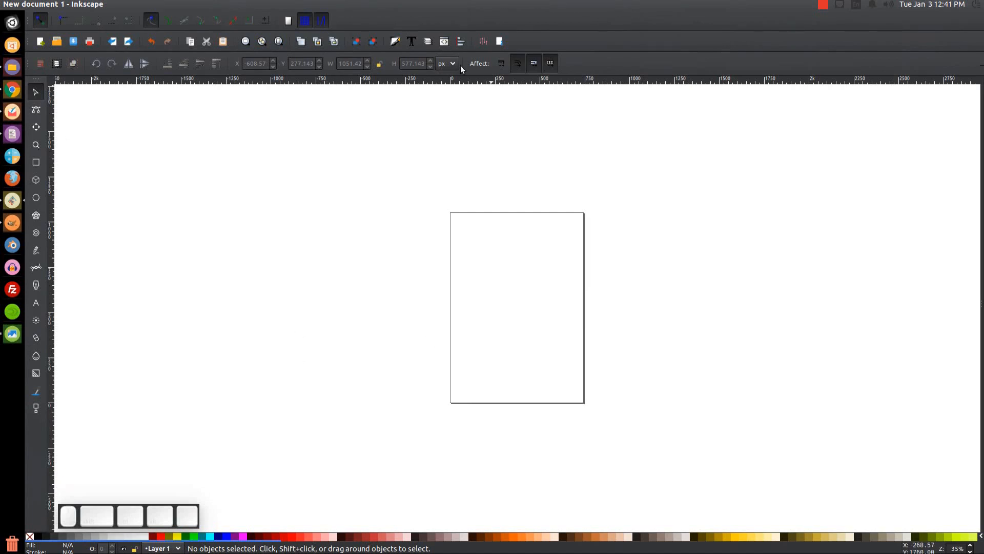
{"action": "left_click", "coordinate": [460, 44]}
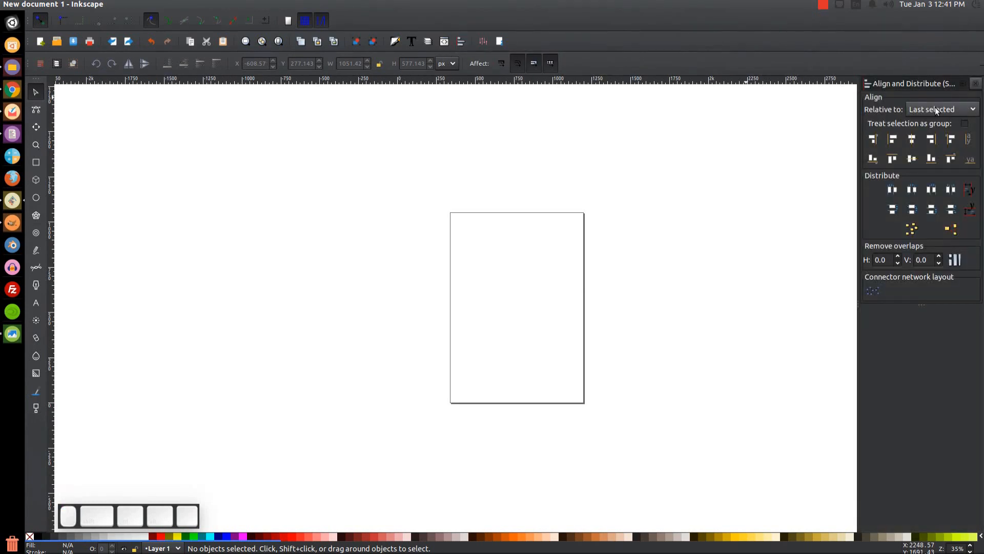
{"action": "left_click", "coordinate": [935, 108]}
{"action": "left_click", "coordinate": [936, 107]}
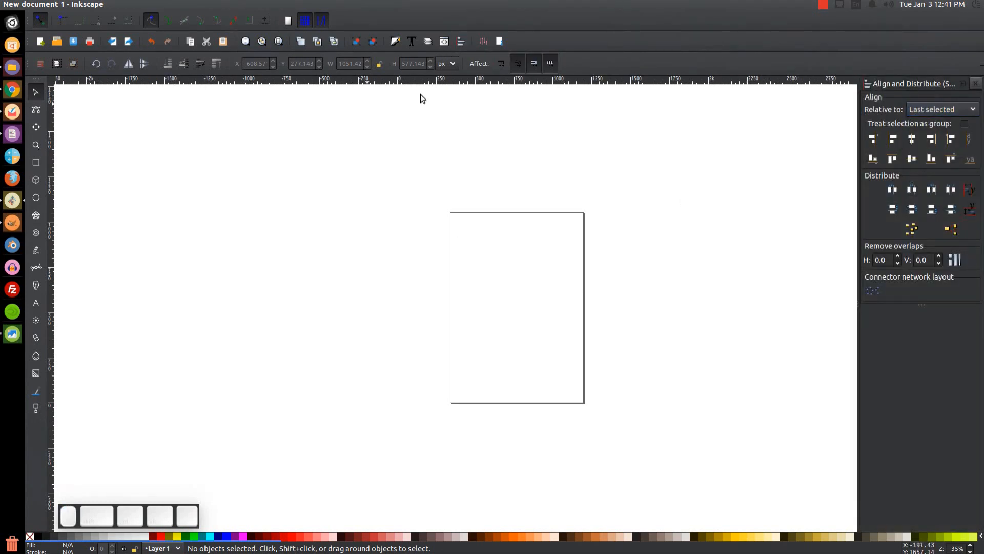
{"action": "left_click", "coordinate": [396, 40]}
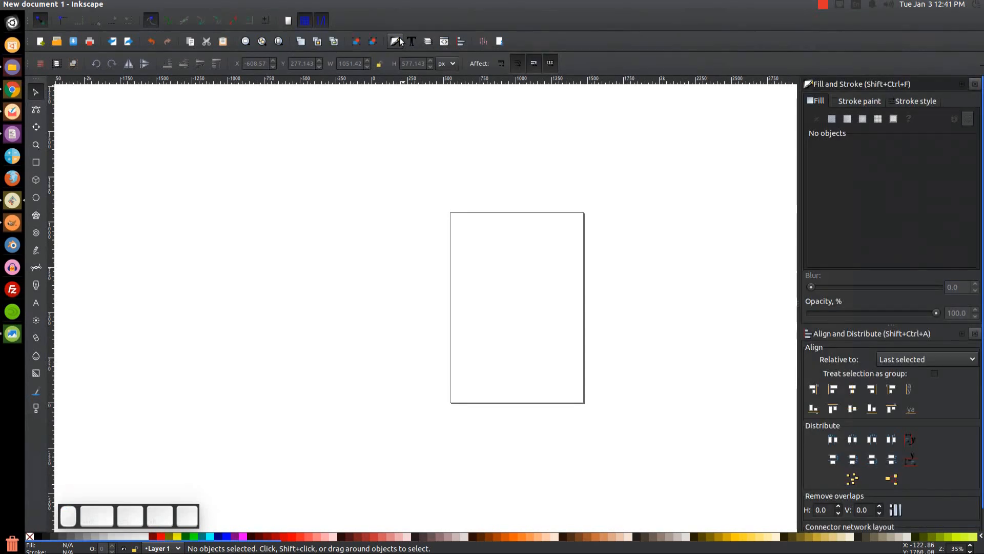
Examine the Channel Art Spec image for the TV, desktop, tablet and mobile dimensions, and return to the empty Inkscape document.
{"action": "left_click", "coordinate": [12, 334]}
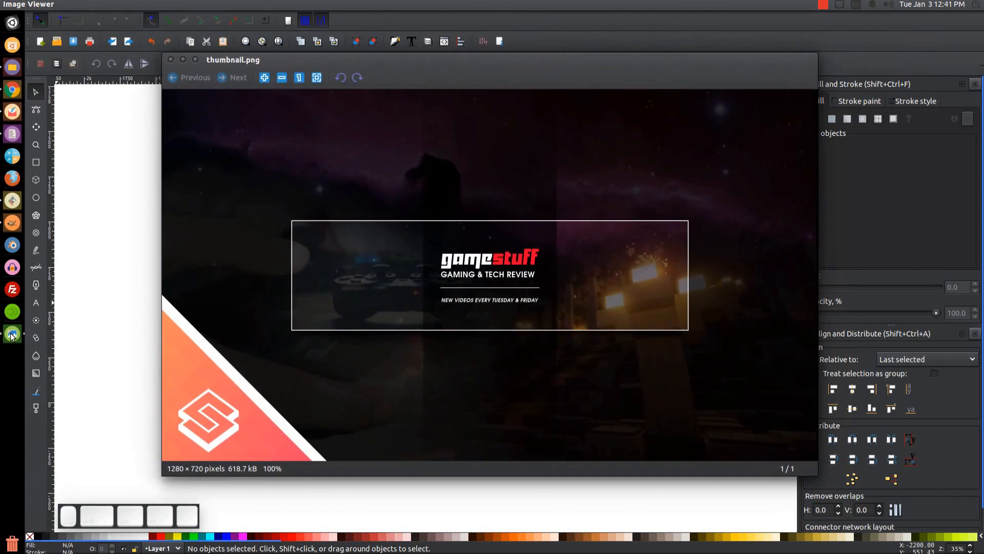
{"action": "left_click", "coordinate": [12, 334]}
{"action": "left_click", "coordinate": [719, 151]}
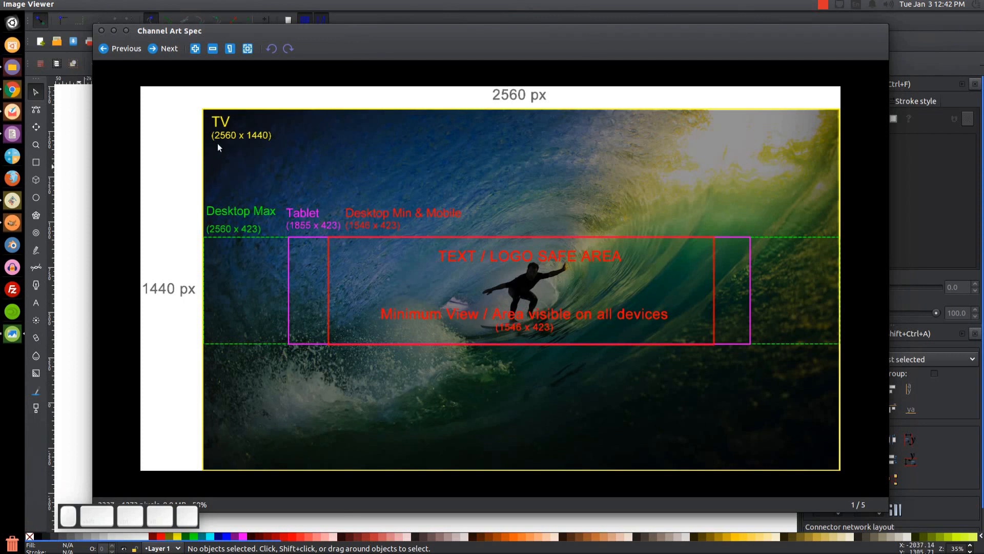
{"action": "left_click", "coordinate": [115, 31]}
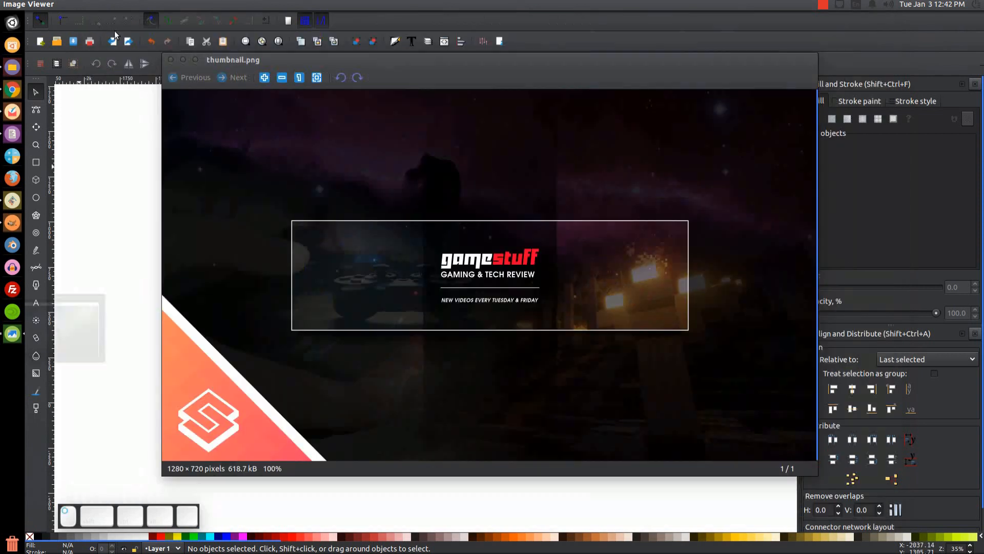
{"action": "left_click", "coordinate": [179, 63]}
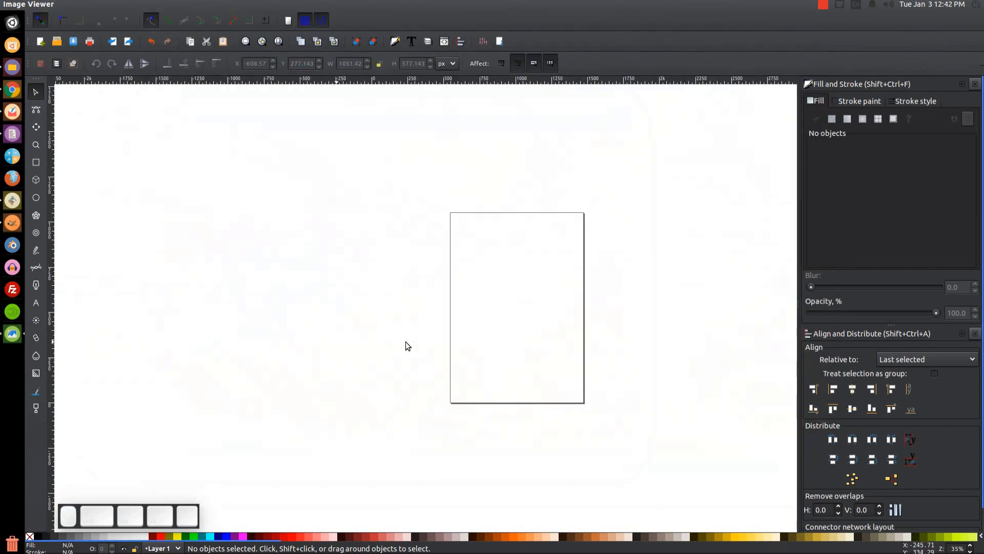
{"action": "left_click", "coordinate": [205, 183]}
In the document properties, turn off the page border shadow and show the border on top of the drawing.
{"action": "left_click", "coordinate": [50, 4]}
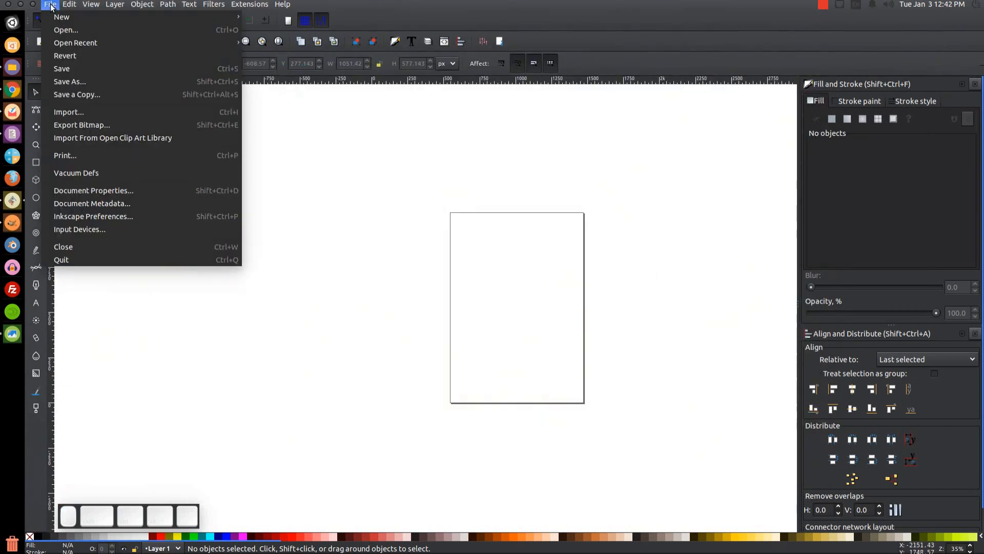
{"action": "left_click", "coordinate": [86, 192]}
{"action": "left_click_drag", "start_coordinate": [186, 23], "coordinate": [561, 78]}
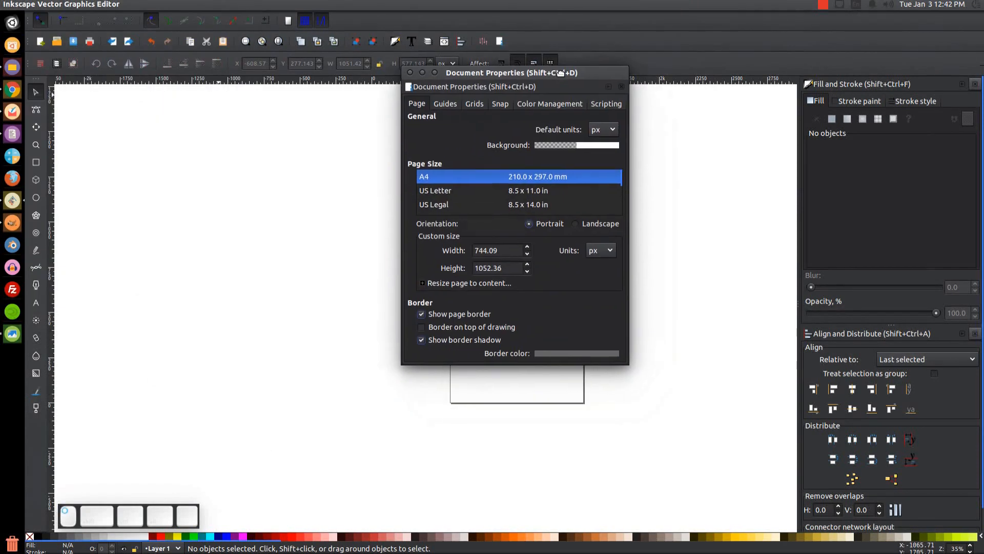
{"action": "left_click", "coordinate": [423, 343]}
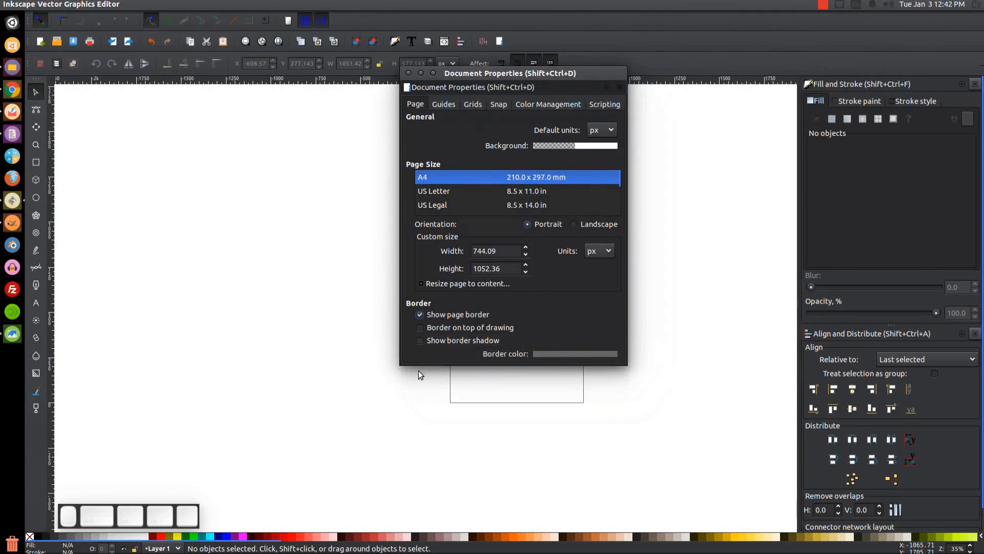
{"action": "left_click", "coordinate": [420, 327]}
Set the custom page size to 2560 px wide and 1440 px high.
{"action": "left_click", "coordinate": [496, 251]}
{"action": "left_click", "coordinate": [511, 254]}
{"action": "left_click", "coordinate": [600, 251]}
{"action": "left_click", "coordinate": [603, 254]}
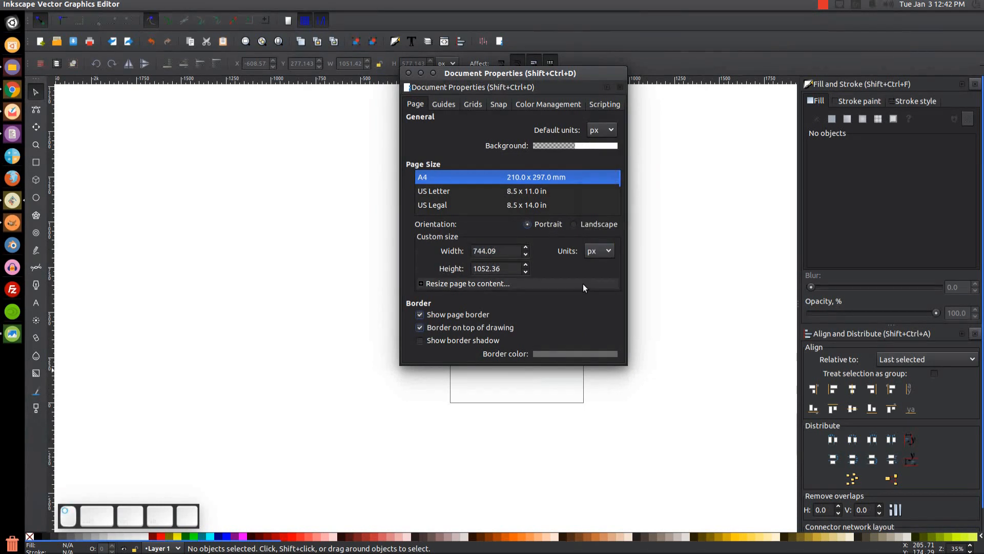
{"action": "left_click", "coordinate": [489, 251]}
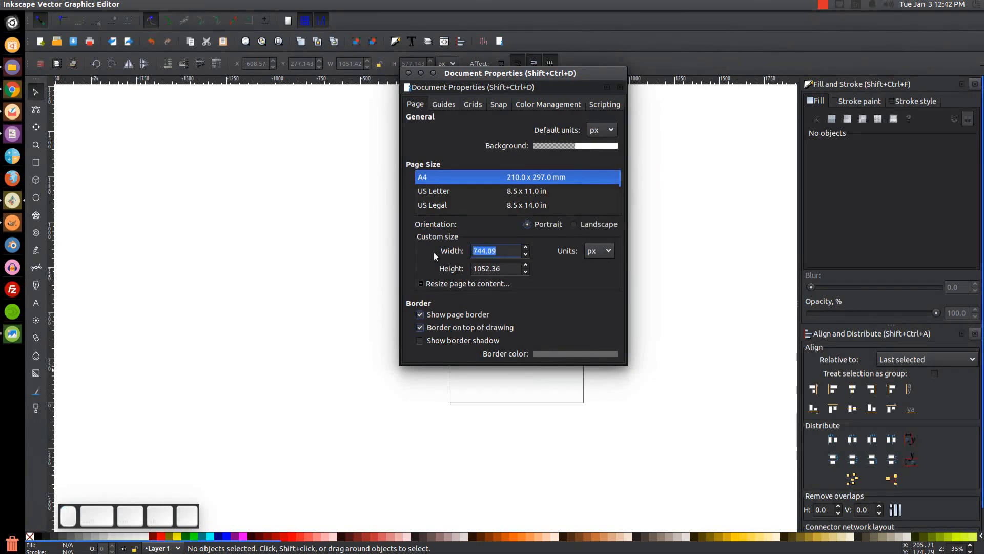
{"action": "type", "text": "2560"}
{"action": "left_click", "coordinate": [497, 269]}
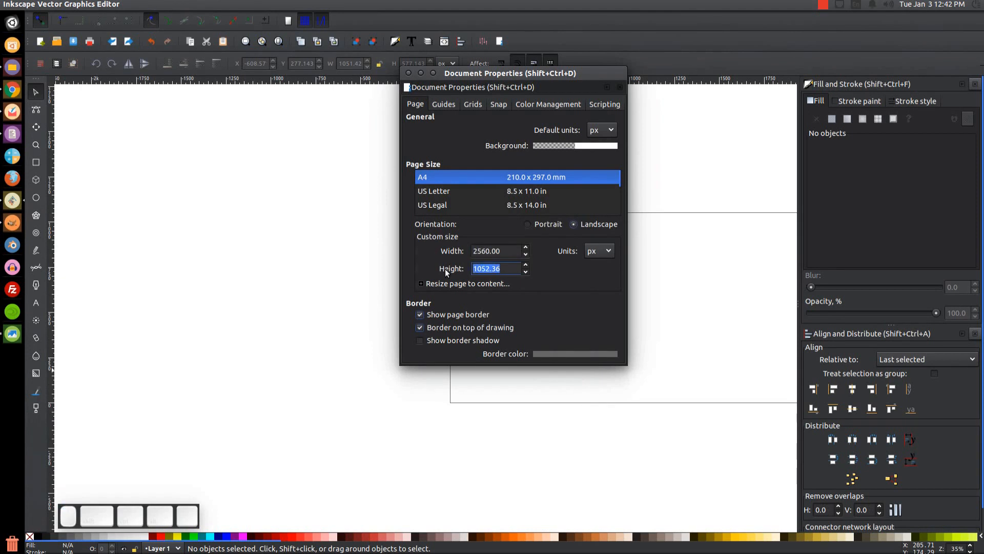
{"action": "type", "text": "1440"}
{"action": "key", "text": "Return"}
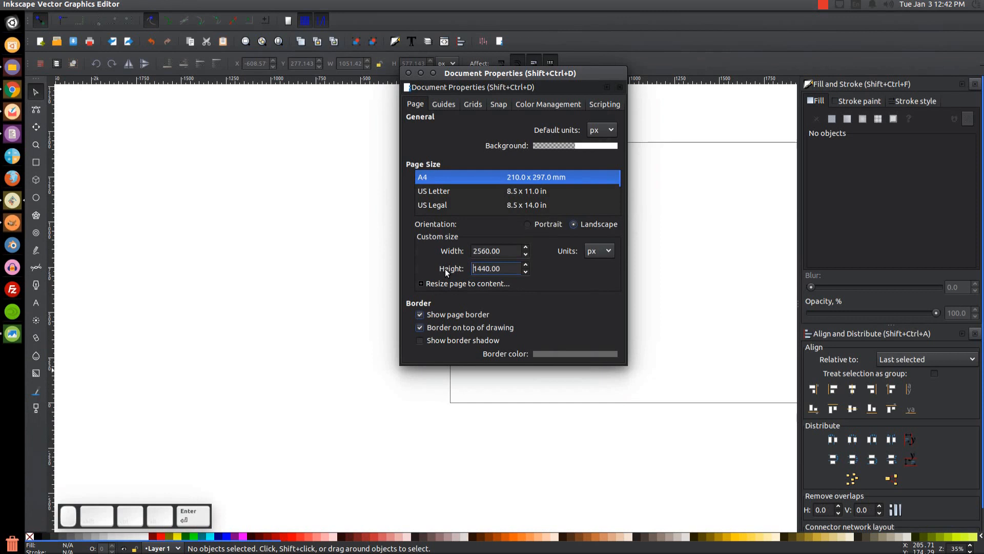
Check the page dimensions against the Channel Art Spec image, and close the document properties back in Inkscape.
{"action": "left_click", "coordinate": [20, 334]}
{"action": "left_click", "coordinate": [21, 334]}
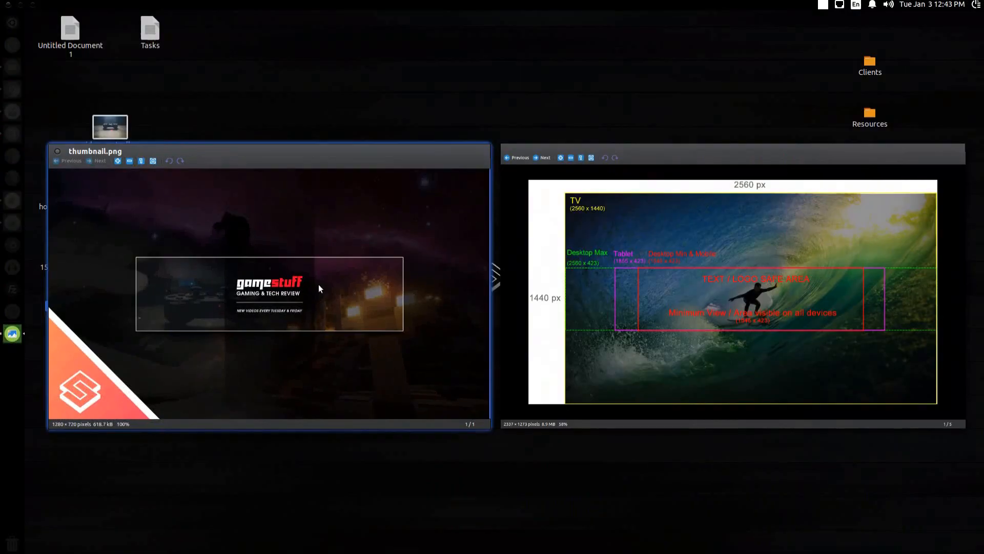
{"action": "left_click", "coordinate": [616, 226]}
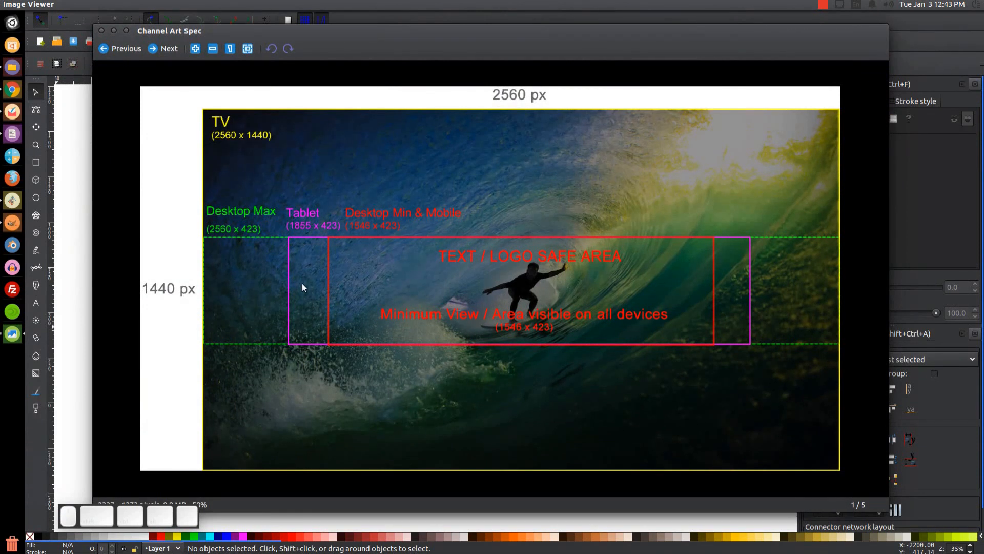
{"action": "left_click", "coordinate": [19, 200]}
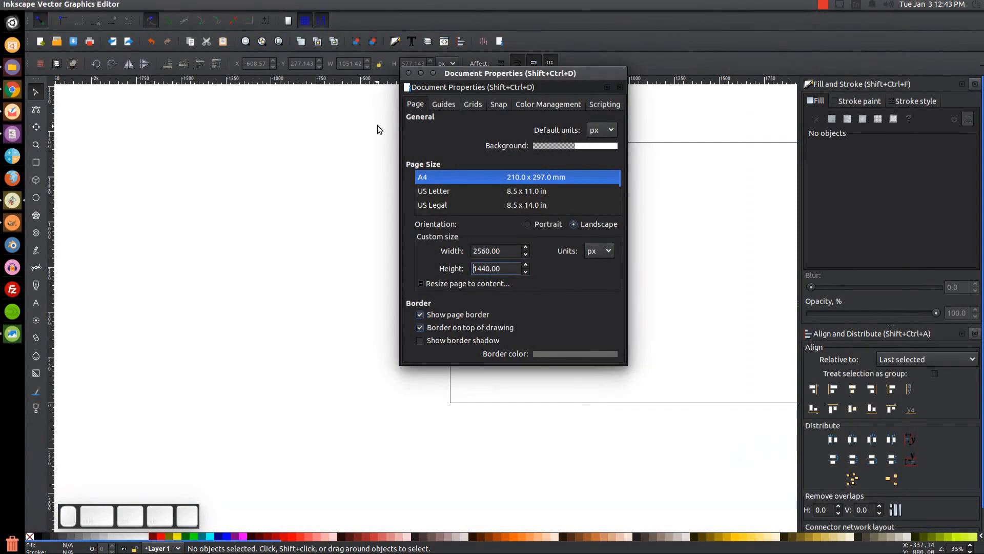
{"action": "left_click", "coordinate": [409, 73]}
Pan and zoom around the resized page until all of it is centred in view.
{"action": "left_click_drag", "start_coordinate": [622, 229], "coordinate": [388, 245]}
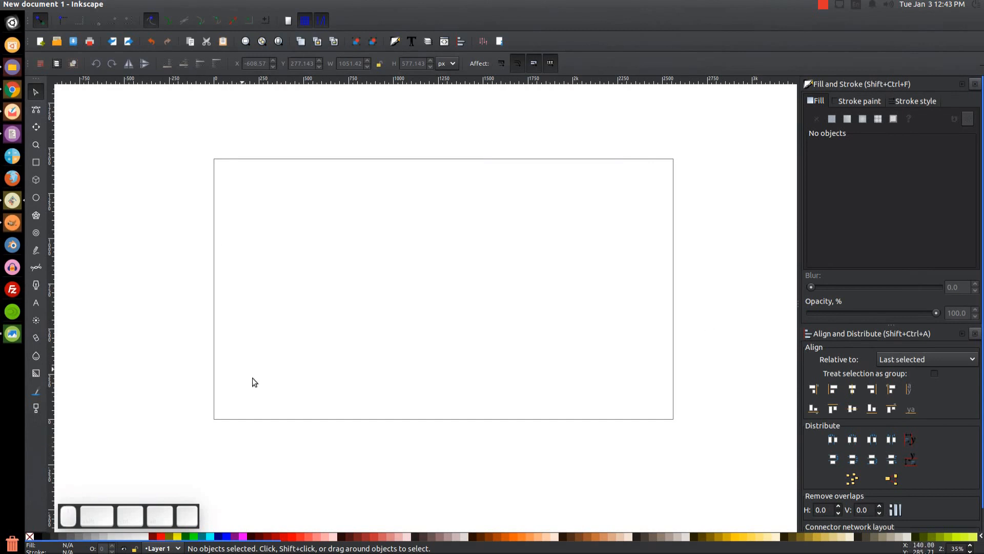
{"action": "left_click_drag", "start_coordinate": [374, 303], "coordinate": [301, 302]}
{"action": "scroll", "coordinate": [187, 325], "scroll_direction": "up", "scroll_amount": 2}
{"action": "left_click_drag", "start_coordinate": [186, 325], "coordinate": [65, 329]}
{"action": "scroll", "coordinate": [305, 322], "scroll_direction": "down", "scroll_amount": 3}
{"action": "key", "text": "minus"}
{"action": "key", "text": "minus"}
{"action": "key", "text": "equal"}
{"action": "key", "text": "equal"}
{"action": "key", "text": "equal"}
{"action": "key", "text": "equal"}
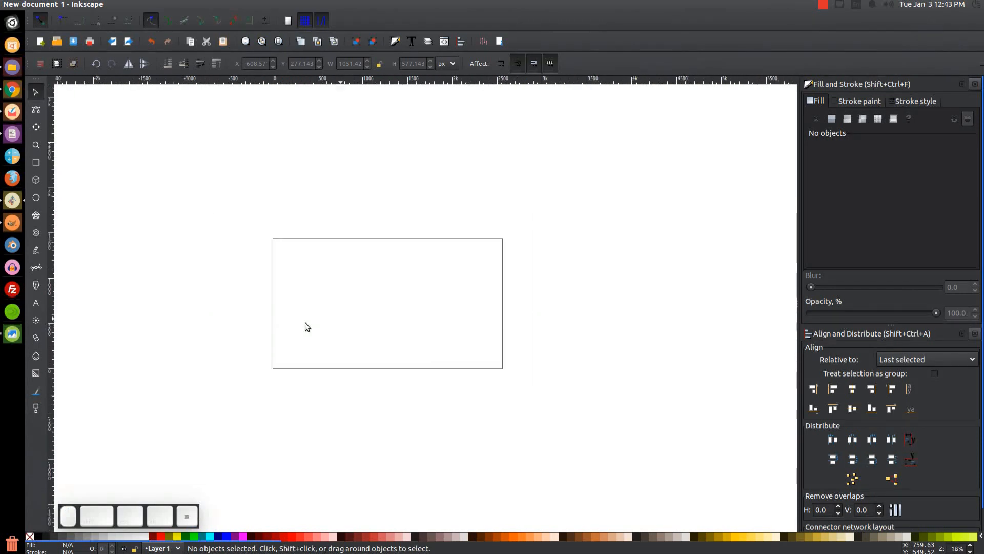
{"action": "key", "text": "minus"}
{"action": "key", "text": "minus"}
{"action": "left_click_drag", "start_coordinate": [293, 327], "coordinate": [390, 334]}
{"action": "key", "text": "equal"}
{"action": "key", "text": "equal"}
{"action": "key", "text": "minus"}
{"action": "left_click_drag", "start_coordinate": [342, 297], "coordinate": [308, 275]}
{"action": "left_click_drag", "start_coordinate": [377, 348], "coordinate": [360, 351]}
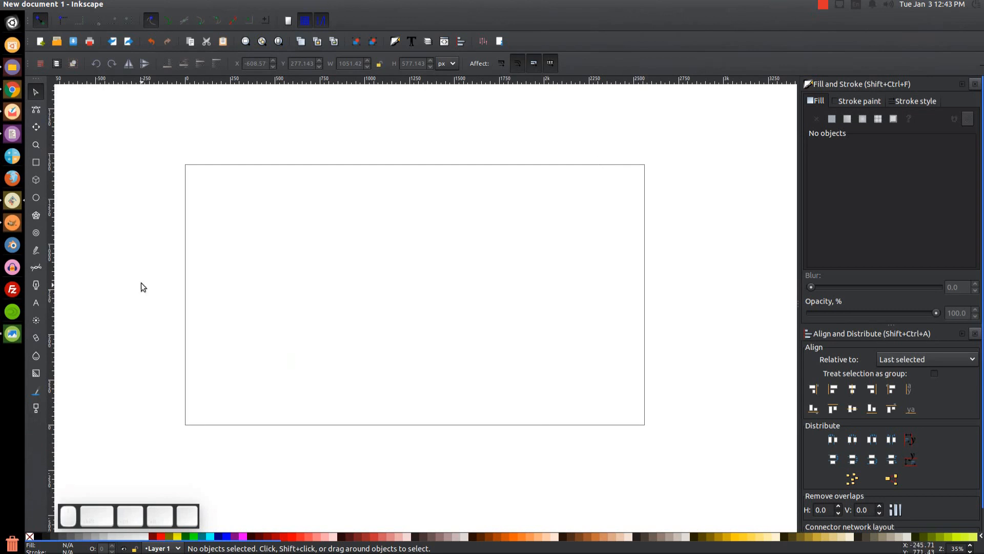
Enable snapping to the page border and draw a sharp-cornered black rectangle of 2560 × 1440 px covering the whole page.
{"action": "left_click", "coordinate": [36, 163]}
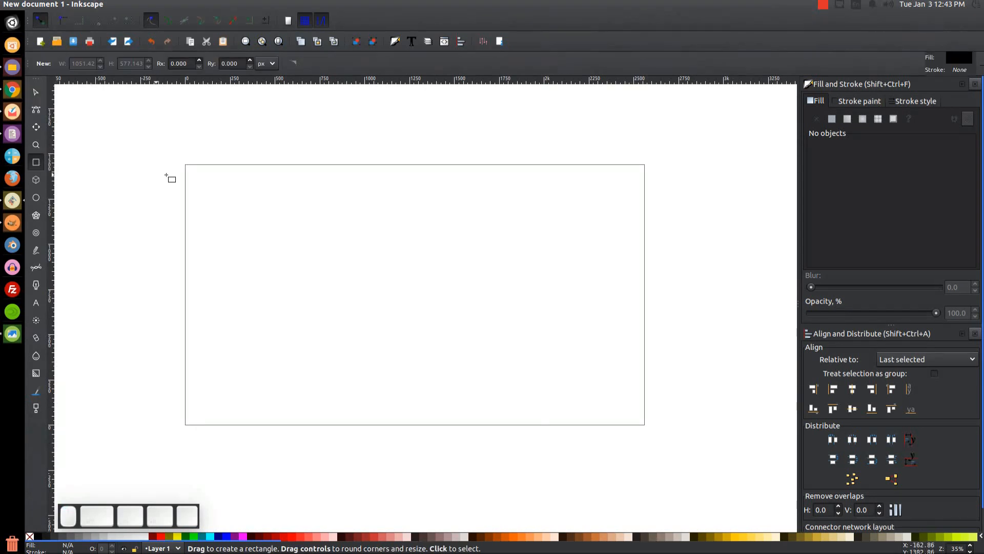
{"action": "left_click", "coordinate": [292, 27]}
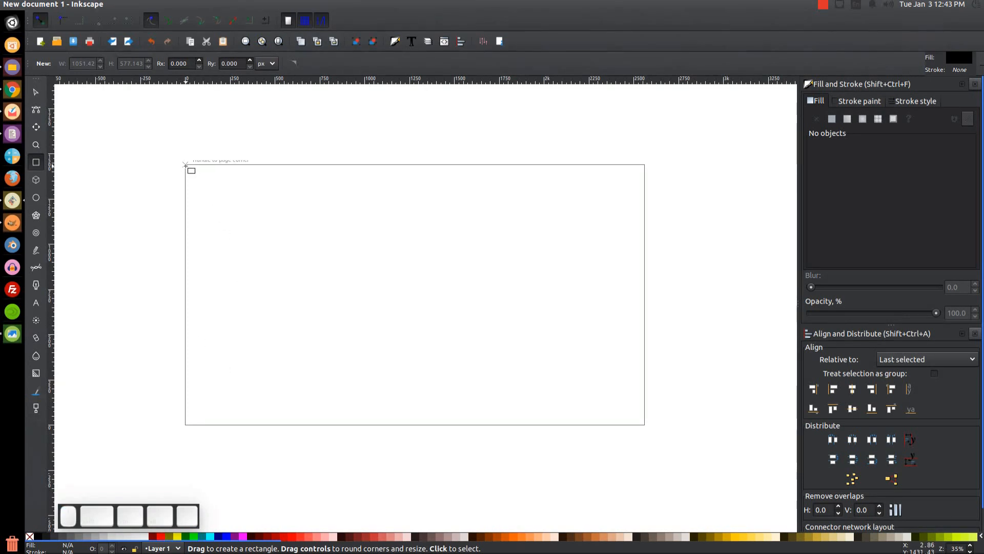
{"action": "left_click_drag", "start_coordinate": [186, 165], "coordinate": [645, 424]}
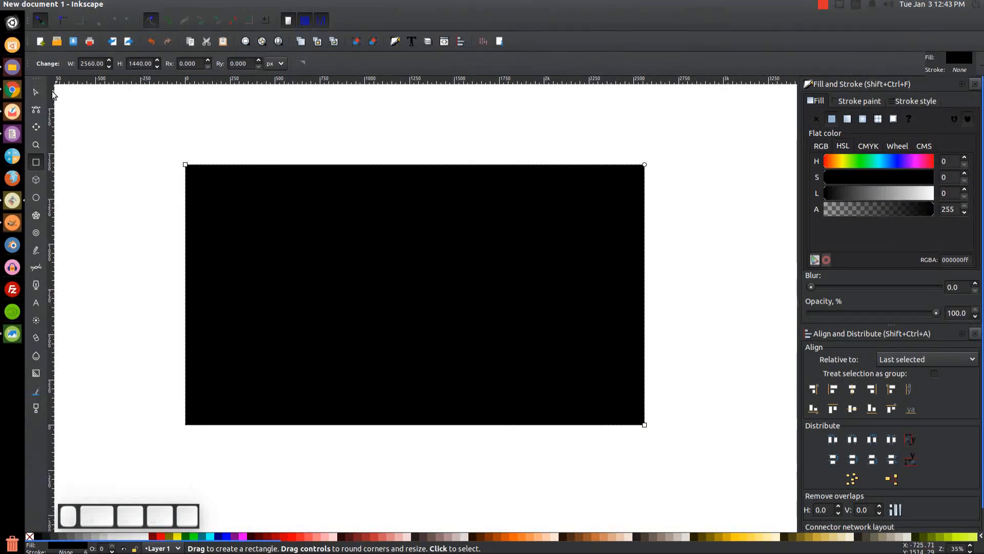
{"action": "left_click", "coordinate": [303, 63]}
Convert the black background rectangle to a path and deselect it.
{"action": "left_click", "coordinate": [36, 93]}
{"action": "left_click", "coordinate": [168, 4]}
{"action": "left_click", "coordinate": [177, 17]}
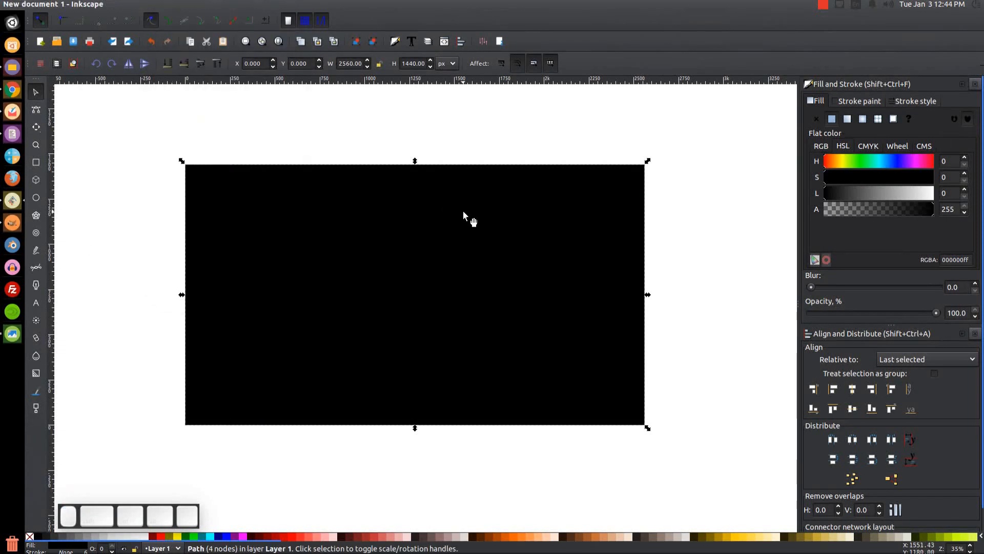
{"action": "left_click_drag", "start_coordinate": [462, 210], "coordinate": [484, 223]}
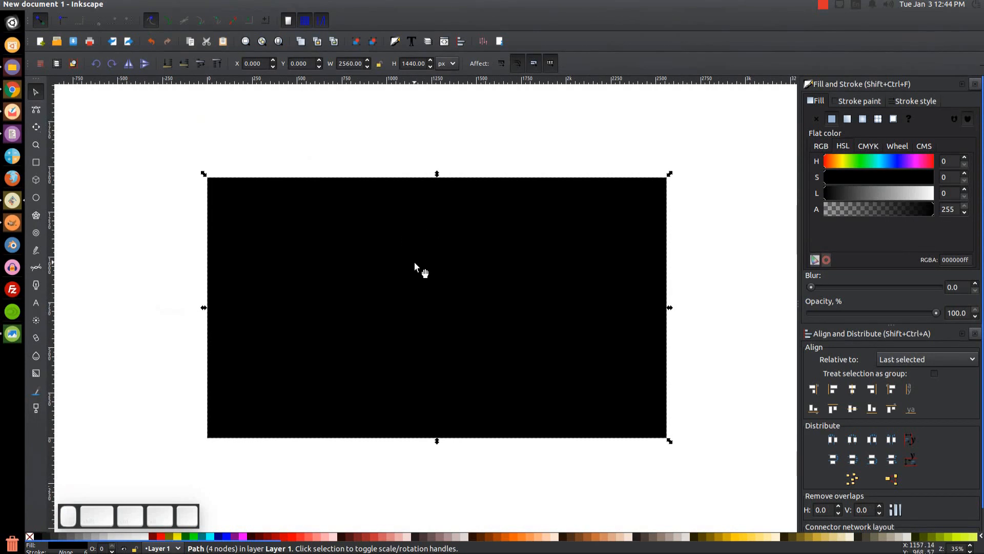
{"action": "left_click_drag", "start_coordinate": [415, 263], "coordinate": [409, 258]}
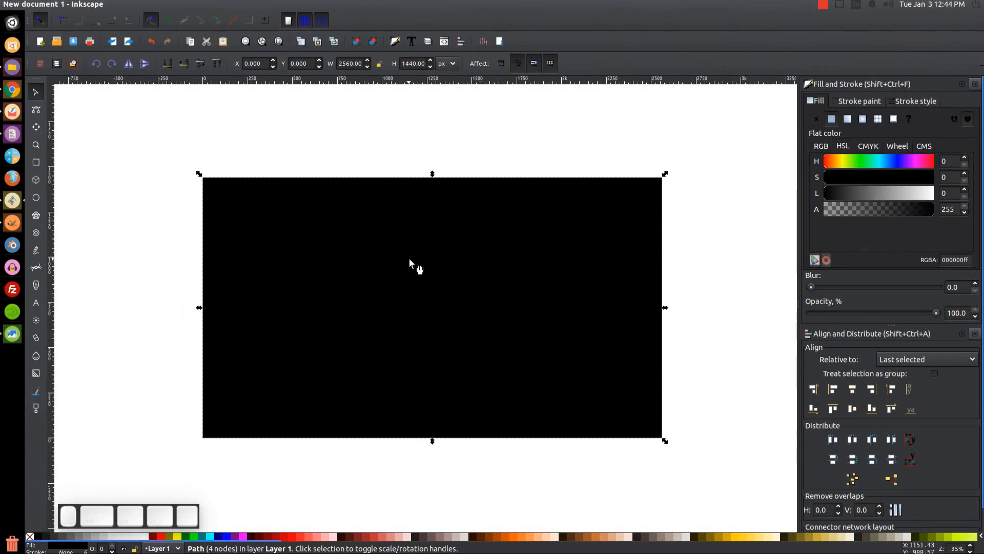
{"action": "left_click", "coordinate": [653, 131]}
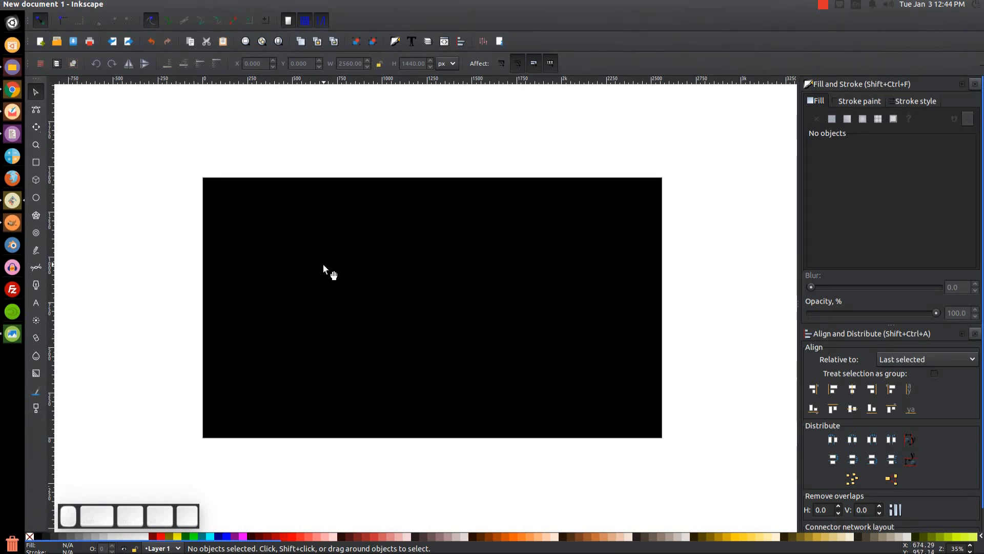
Check the safe area size in the Channel Art Spec image, and add a layer named "Content Area" above the current one.
{"action": "left_click", "coordinate": [12, 334]}
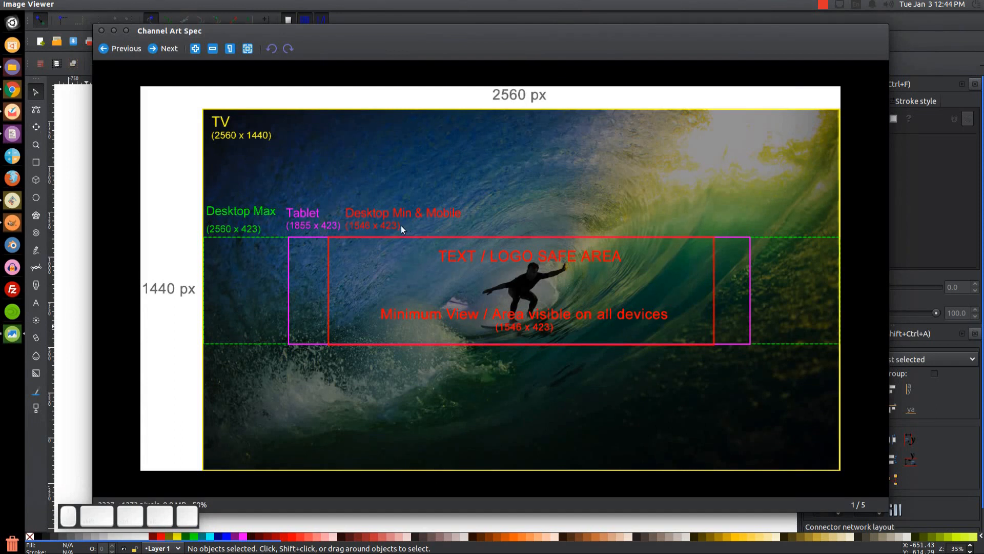
{"action": "left_click", "coordinate": [81, 150]}
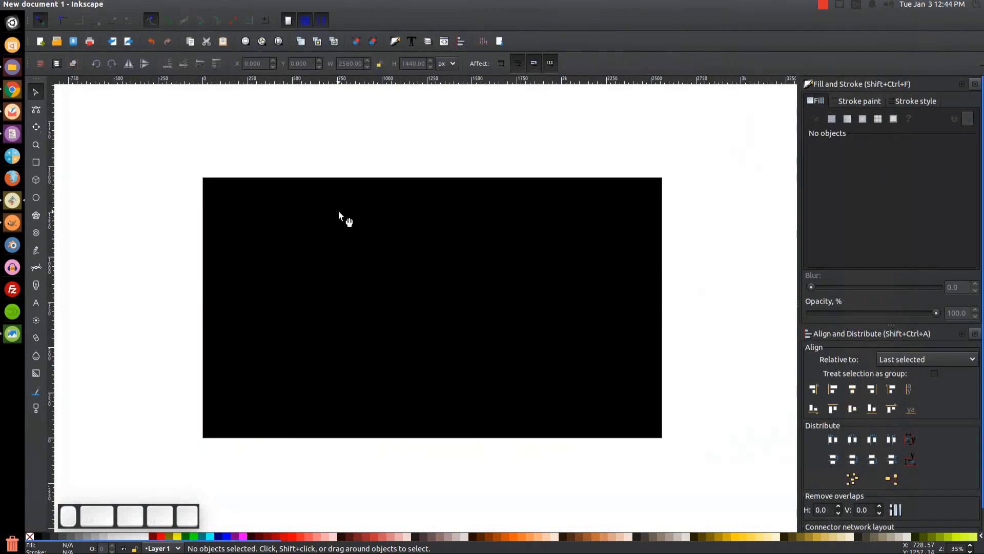
{"action": "left_click", "coordinate": [428, 42]}
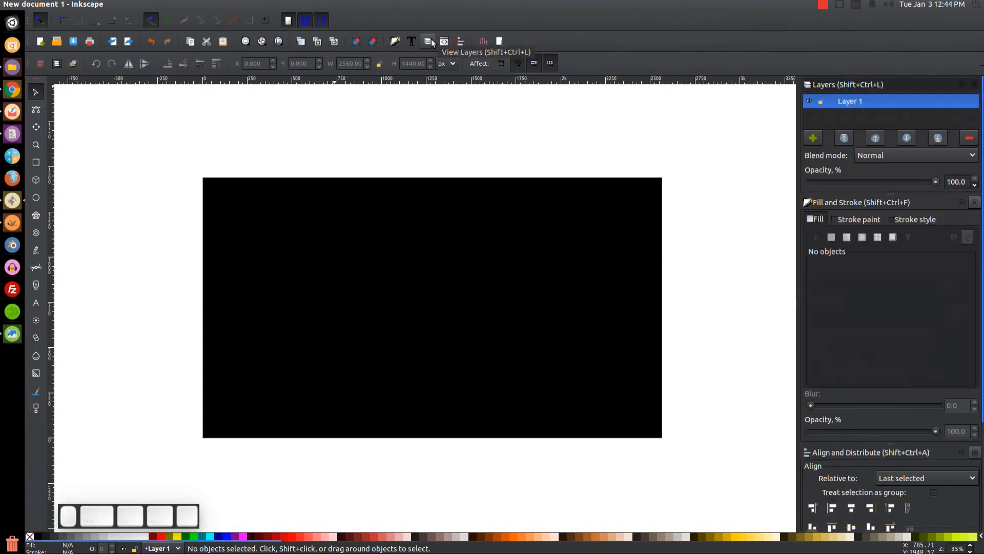
{"action": "left_click", "coordinate": [814, 137]}
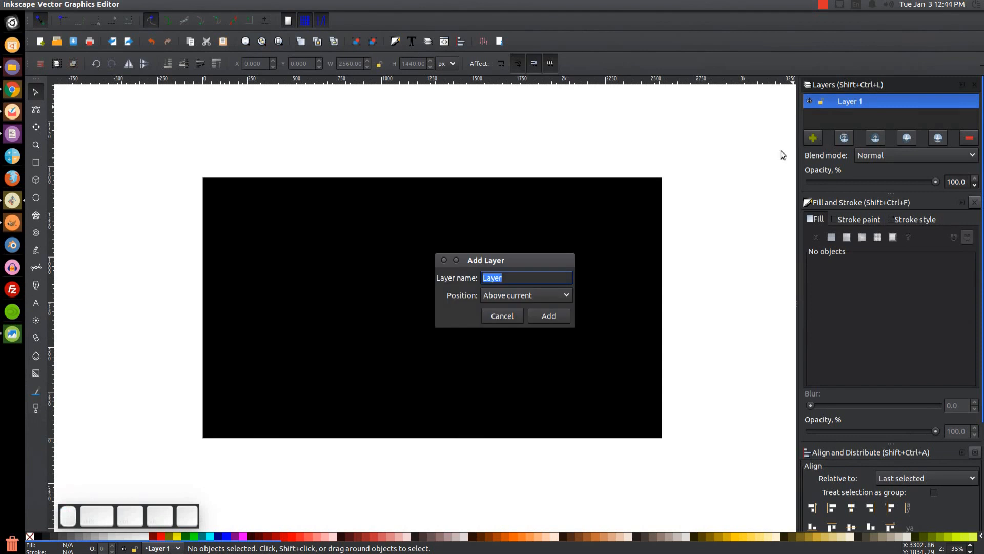
{"action": "left_click", "coordinate": [520, 278]}
{"action": "left_click_drag", "start_coordinate": [520, 278], "coordinate": [442, 271]}
{"action": "type", "text": "Content Area"}
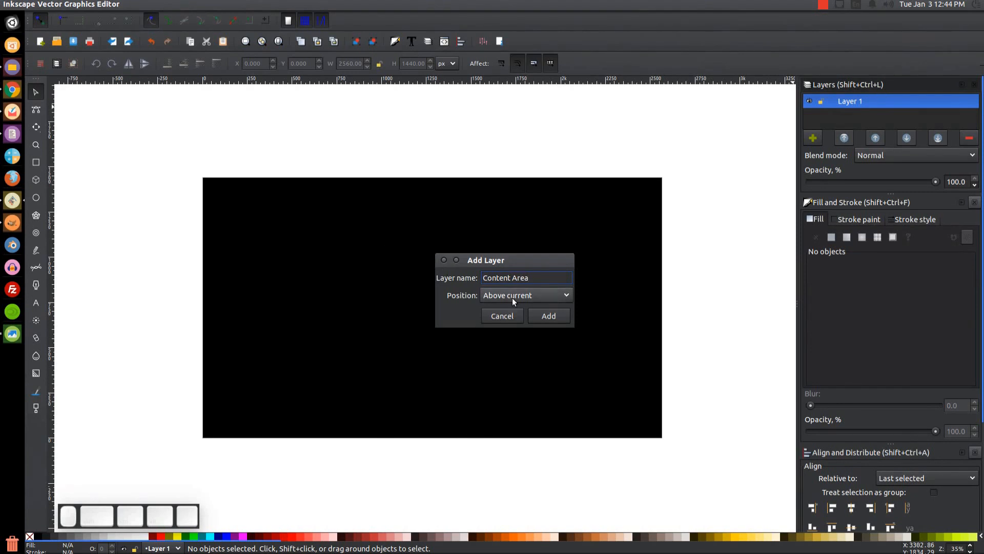
{"action": "left_click", "coordinate": [544, 318]}
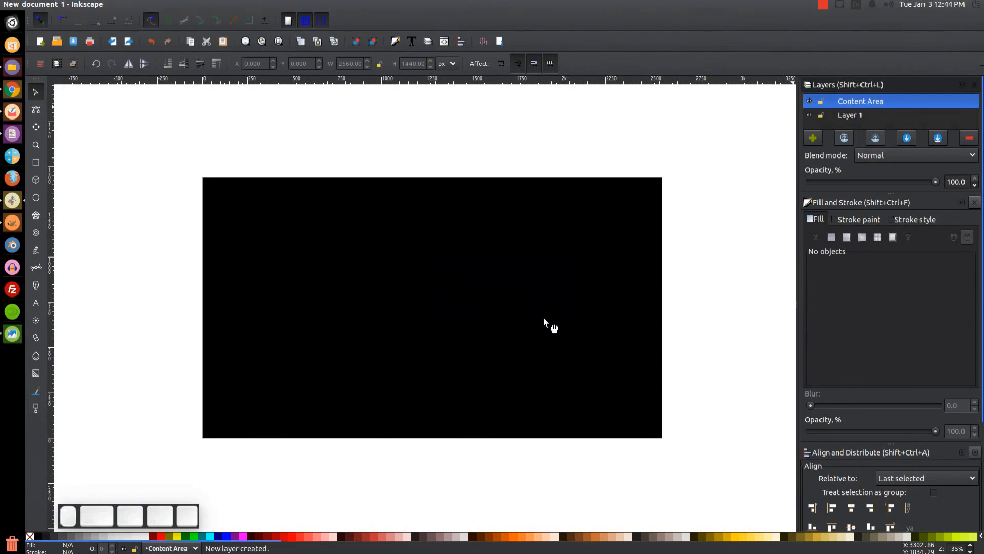
Draw a rectangle about 866 × 323 px in the middle of the black background, with no fill and a red stroke.
{"action": "left_click", "coordinate": [37, 162]}
{"action": "left_click_drag", "start_coordinate": [375, 276], "coordinate": [528, 333]}
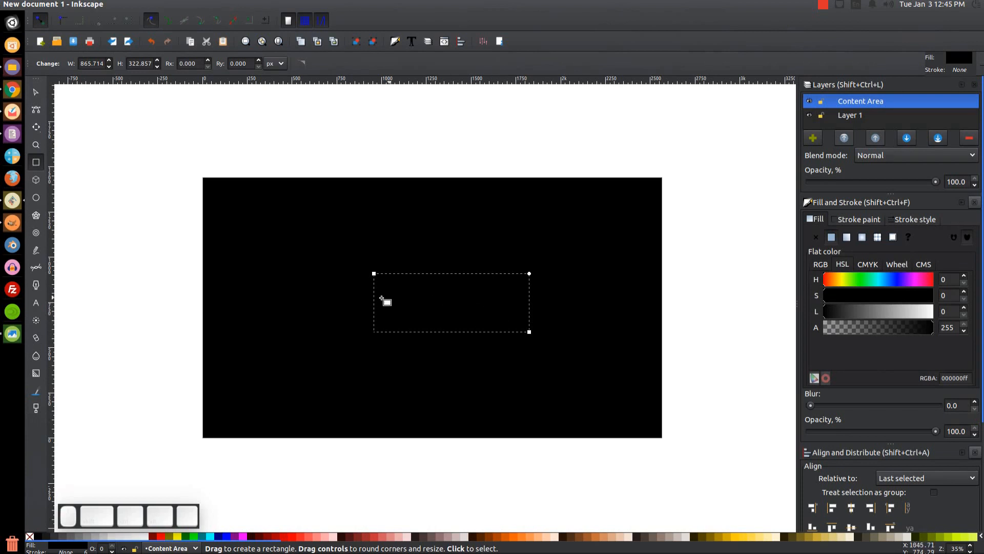
{"action": "left_click", "coordinate": [29, 537]}
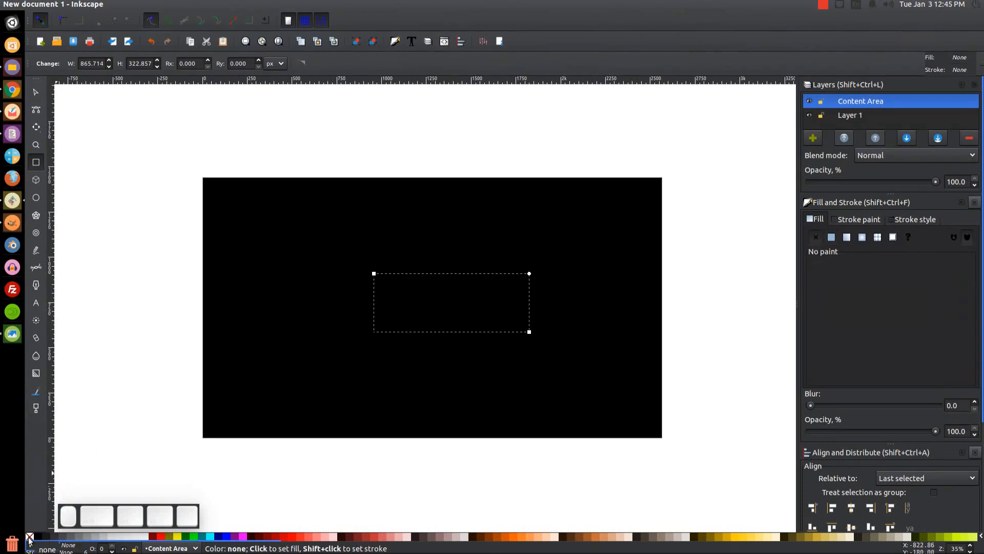
{"action": "left_click", "coordinate": [161, 537], "text": "shift"}
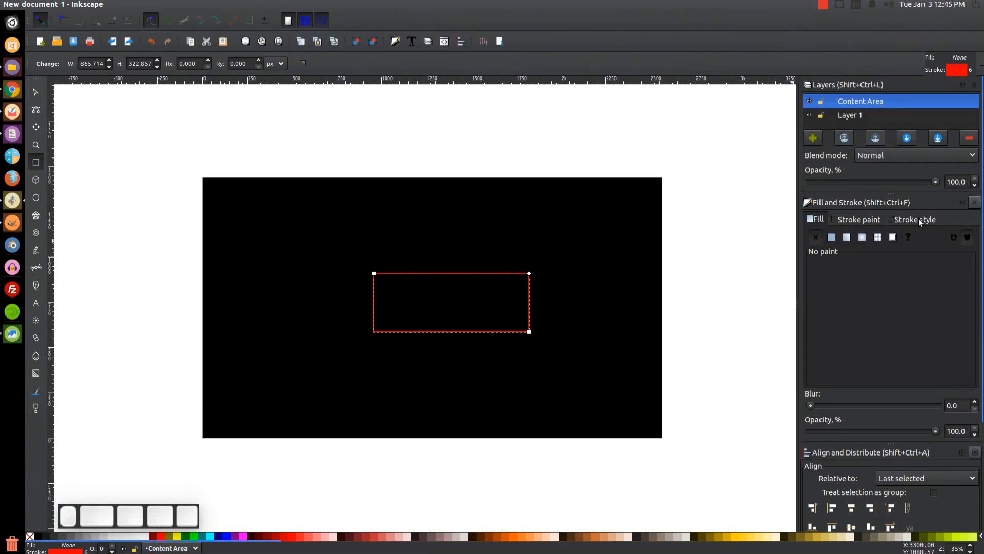
Set the red rectangle's stroke width to 2 px.
{"action": "left_click", "coordinate": [919, 218]}
{"action": "left_click", "coordinate": [897, 236]}
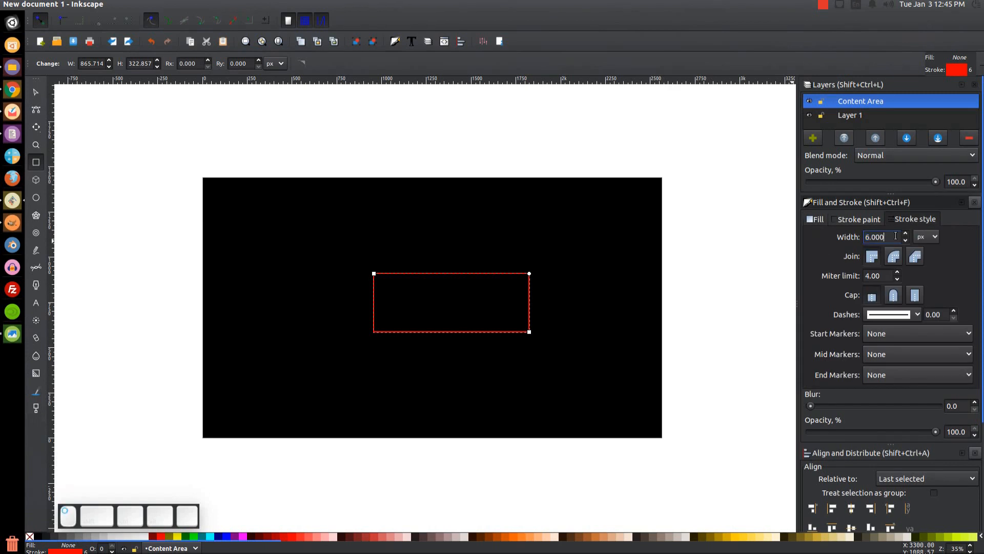
{"action": "double_click", "coordinate": [891, 238]}
{"action": "type", "text": "2"}
{"action": "key", "text": "Return"}
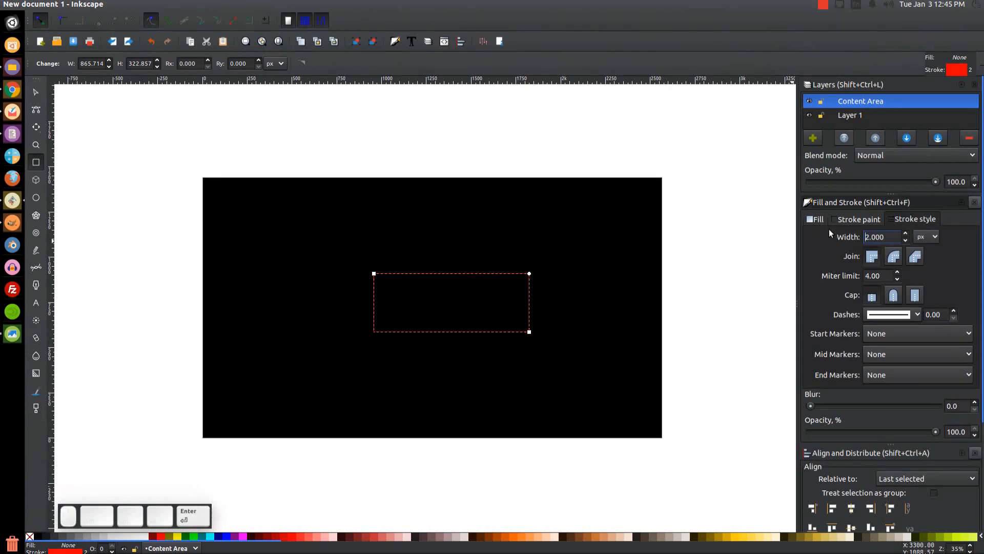
Check the safe area size in the Channel Art Spec image and set the red rectangle's width to 1546 px.
{"action": "left_click", "coordinate": [35, 91]}
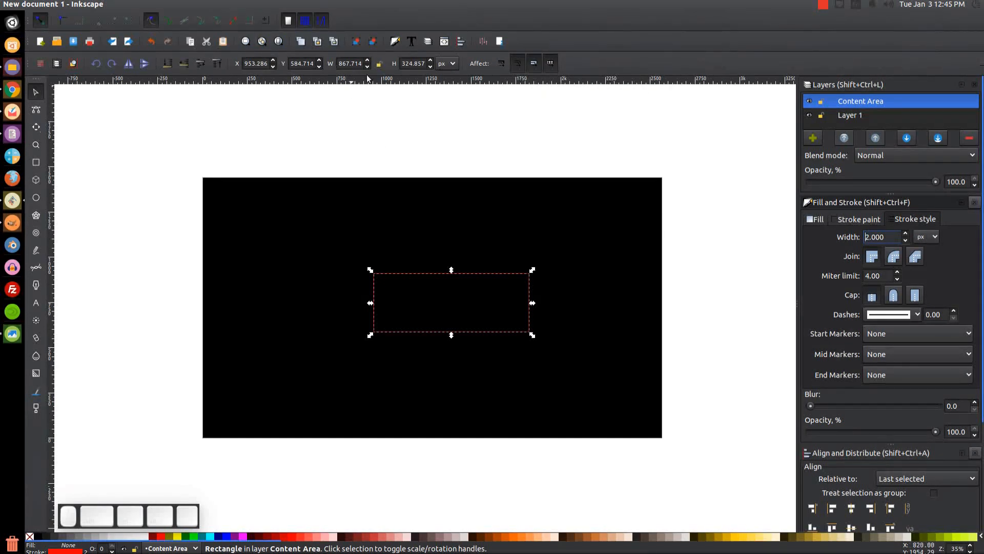
{"action": "left_click", "coordinate": [7, 336]}
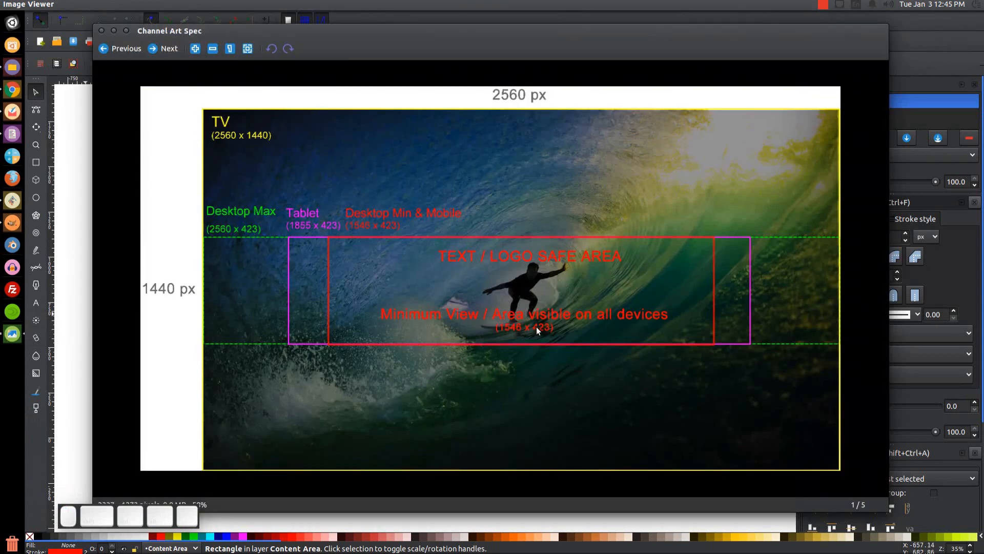
{"action": "left_click", "coordinate": [101, 31]}
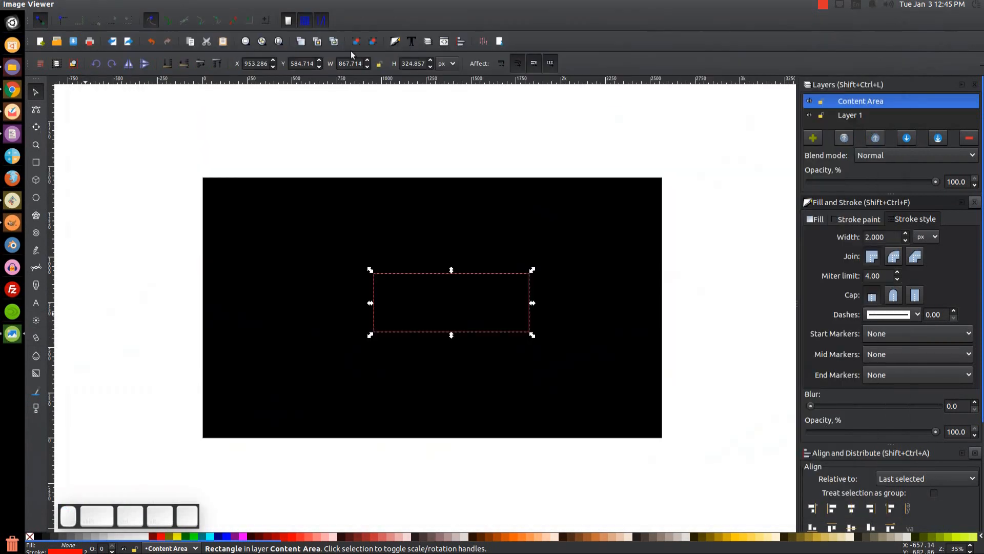
{"action": "left_click", "coordinate": [339, 63]}
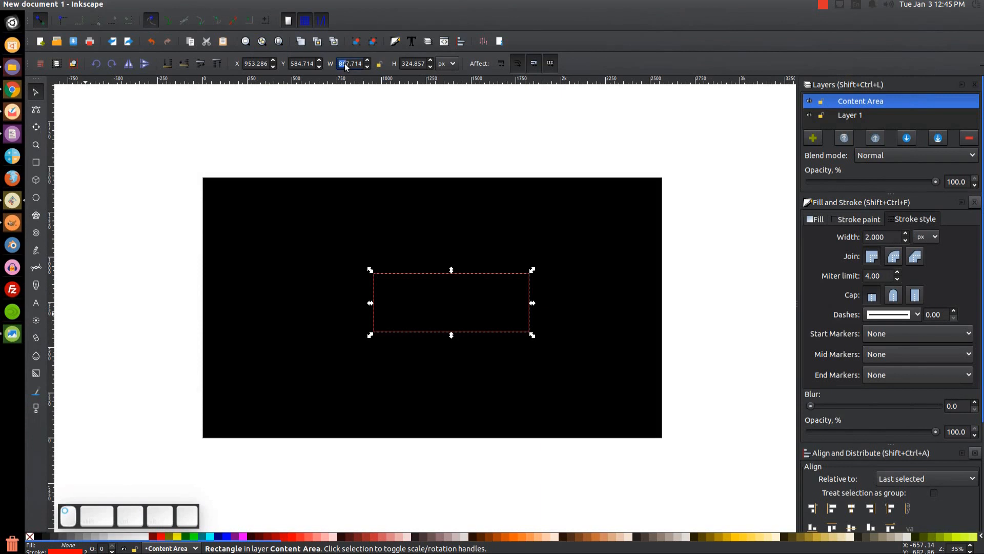
{"action": "type", "text": "1546"}
{"action": "key", "text": "Tab"}
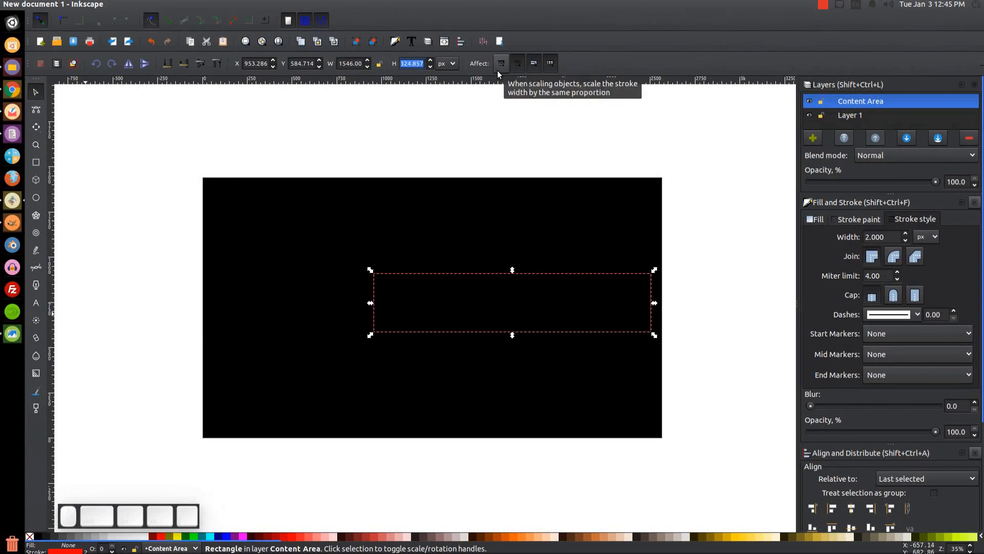
Check the safe area's height in the Channel Art Spec image and set the red rectangle's height to 423 px.
{"action": "left_click", "coordinate": [3, 334]}
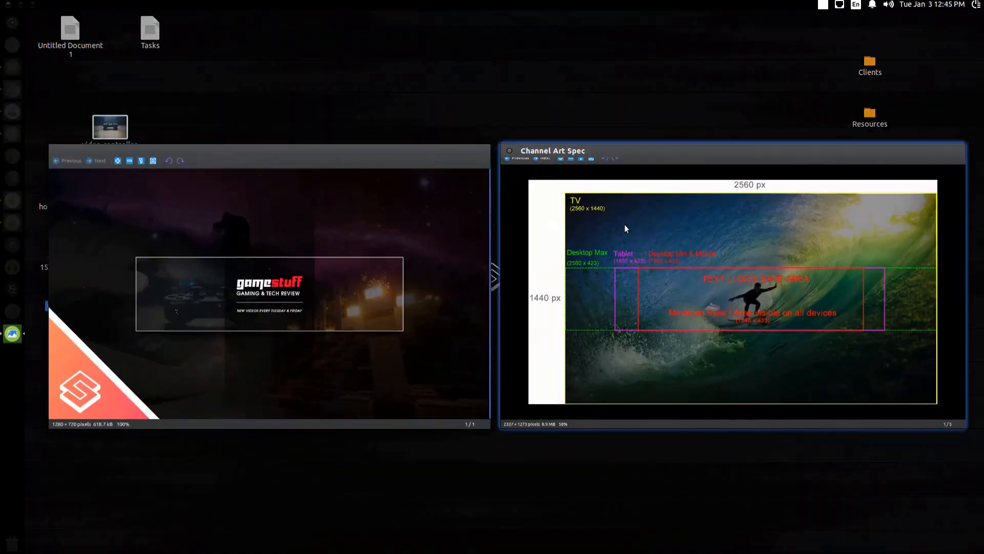
{"action": "left_click", "coordinate": [624, 223]}
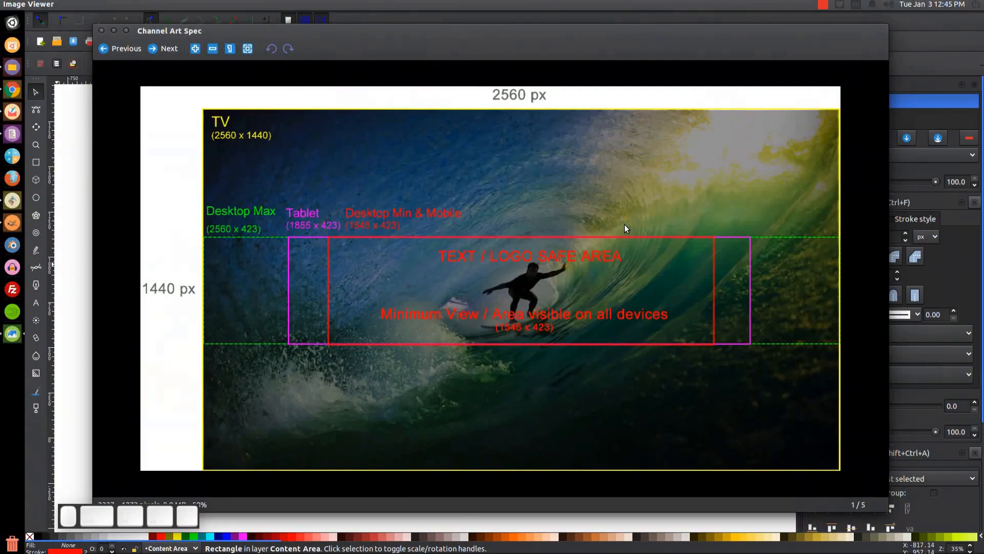
{"action": "left_click", "coordinate": [16, 201]}
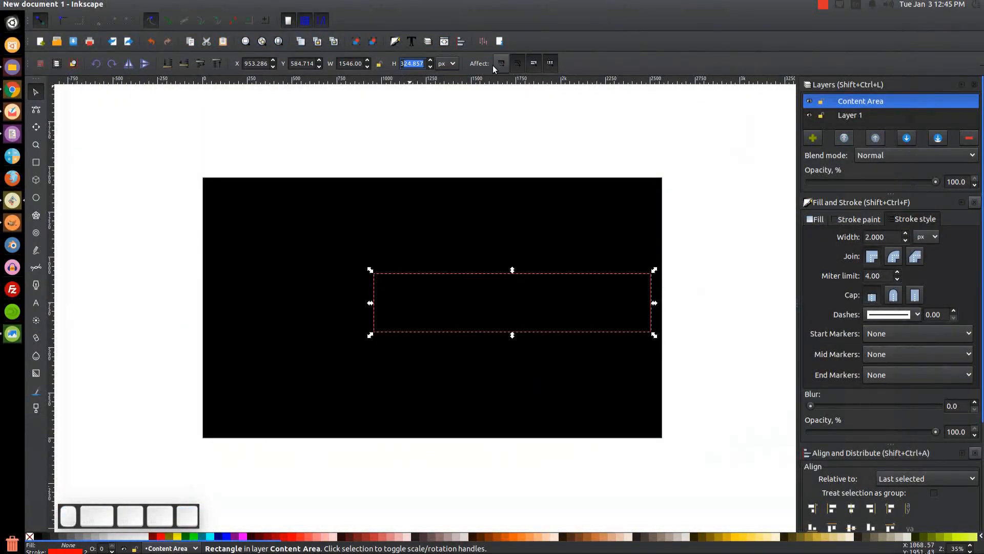
{"action": "key", "text": "BackSpace"}
{"action": "type", "text": "42"}
{"action": "key", "text": "Return"}
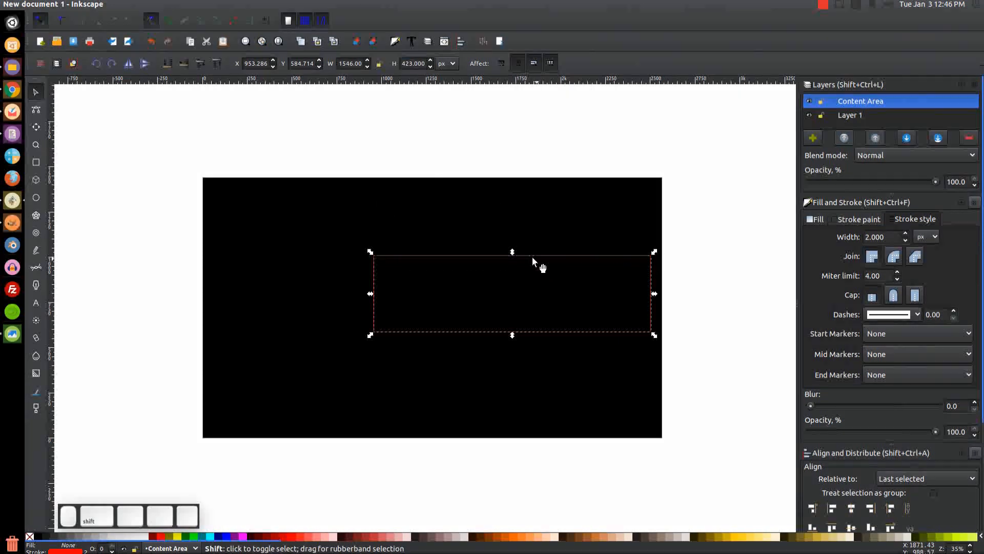
Centre the red rectangle horizontally and vertically on the black background, and clear the selection.
{"action": "left_click", "coordinate": [284, 219], "text": "shift"}
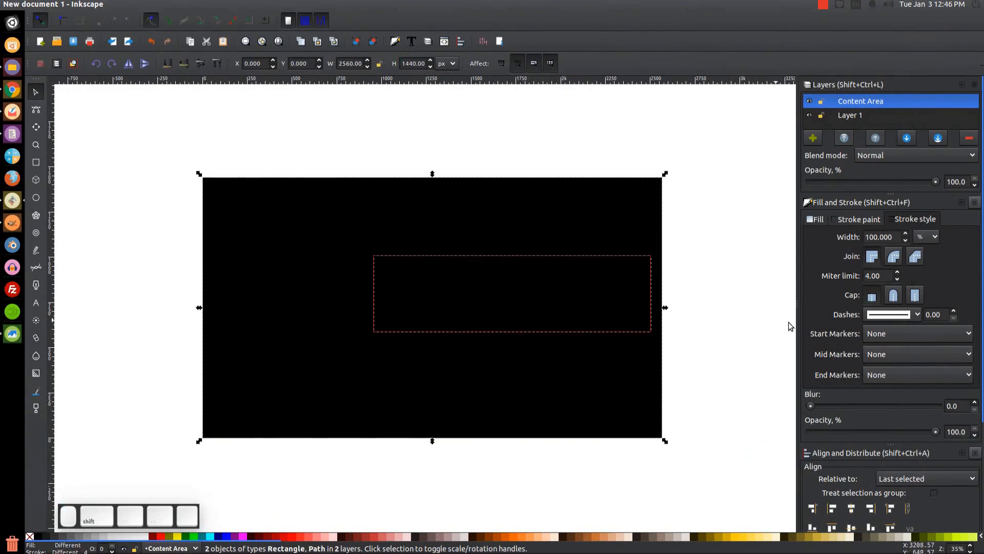
{"action": "scroll", "coordinate": [862, 359], "scroll_direction": "down", "scroll_amount": 5}
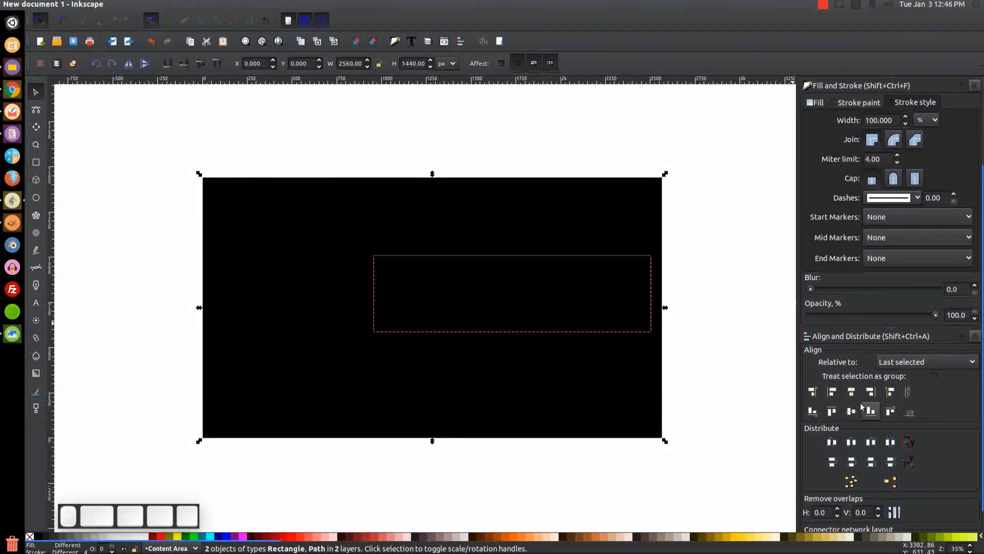
{"action": "left_click", "coordinate": [855, 393]}
{"action": "left_click", "coordinate": [852, 411]}
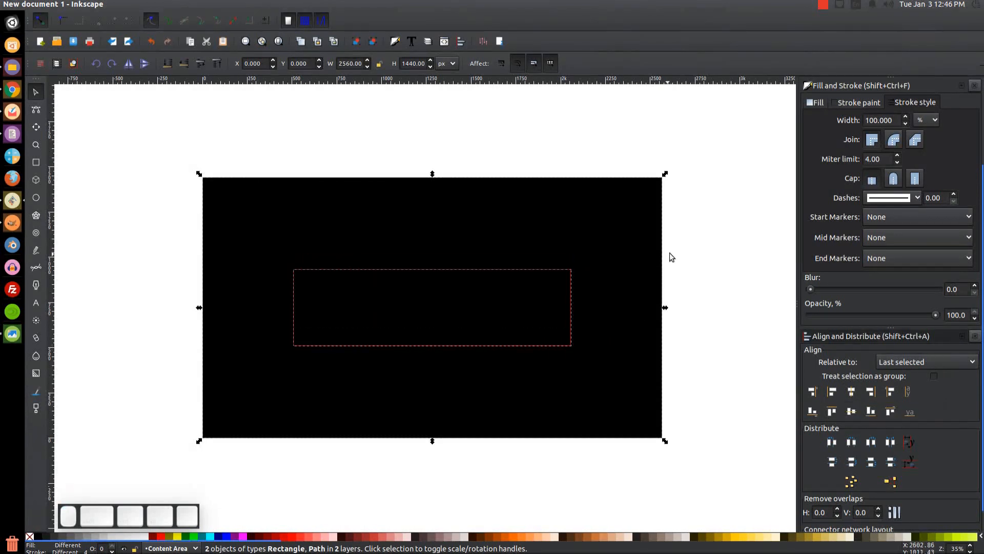
{"action": "left_click", "coordinate": [716, 248]}
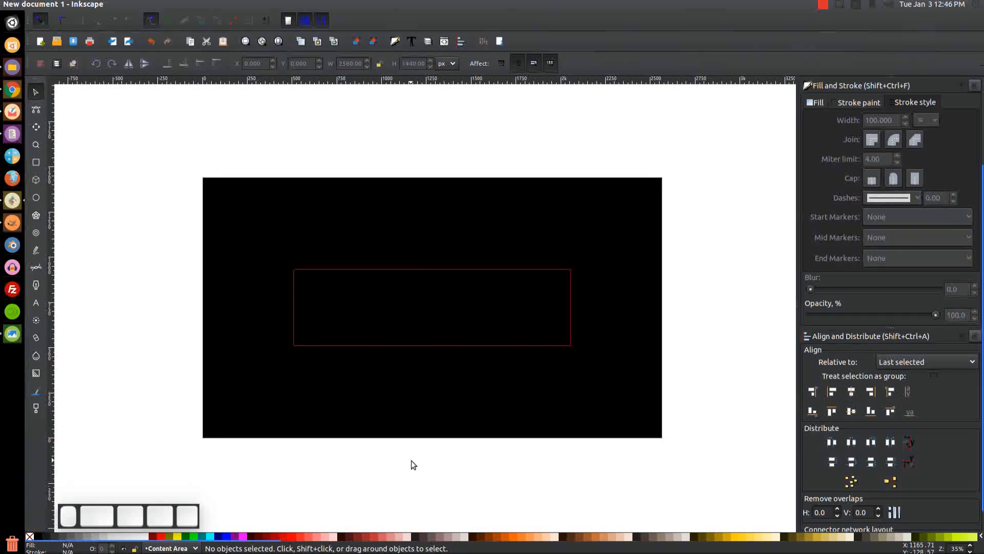
Lock the Content Area layer and close the Layers dialog.
{"action": "left_click_drag", "start_coordinate": [982, 286], "coordinate": [983, 132]}
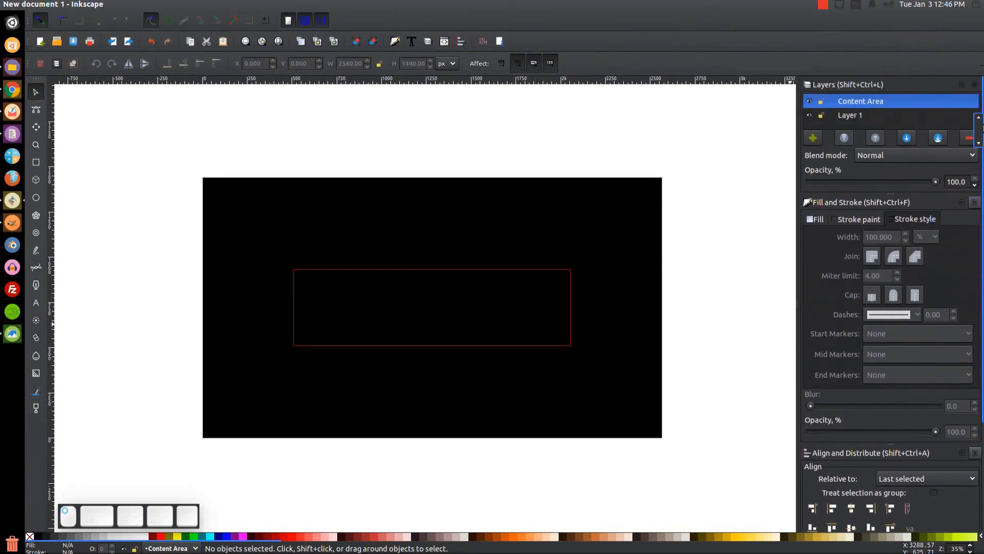
{"action": "left_click", "coordinate": [821, 101]}
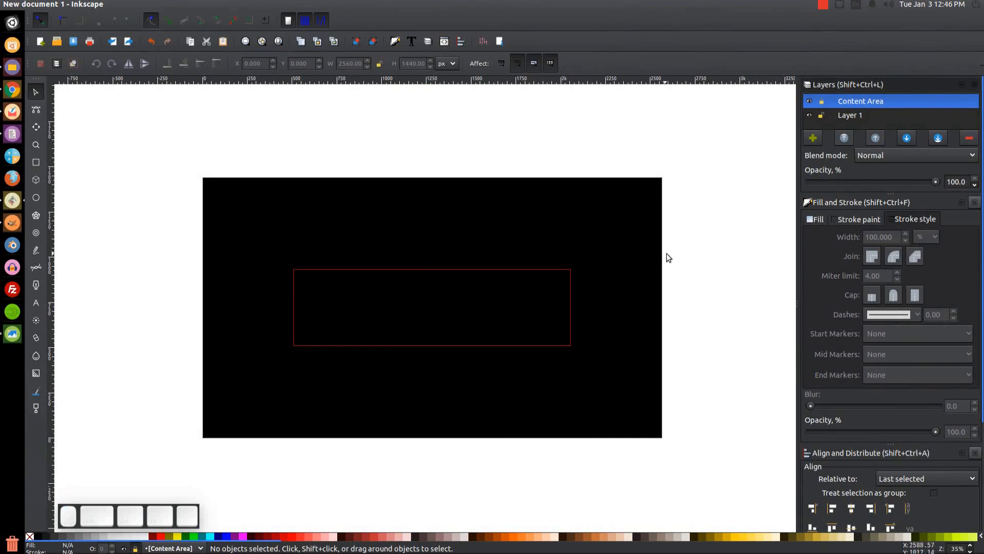
{"action": "left_click", "coordinate": [974, 84]}
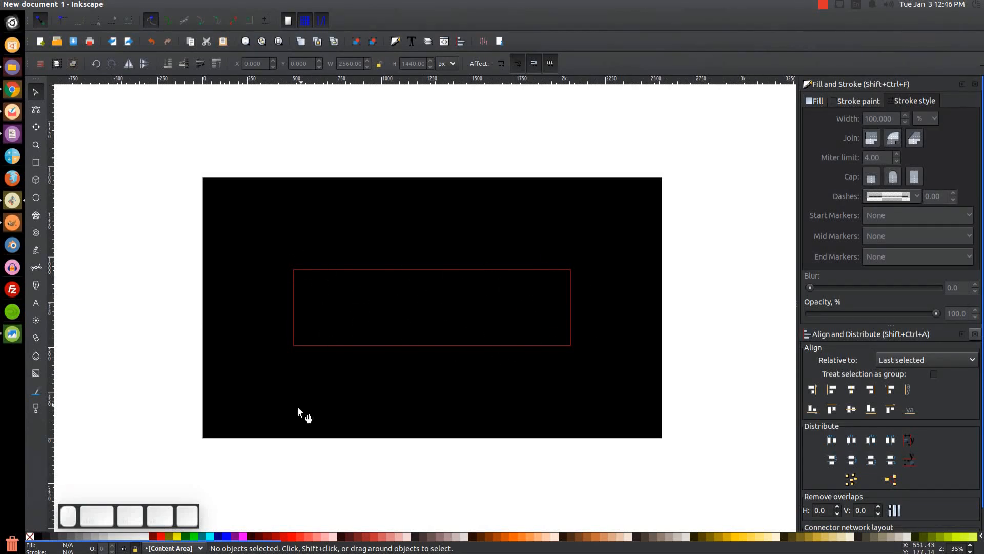
{"action": "left_click", "coordinate": [36, 198]}
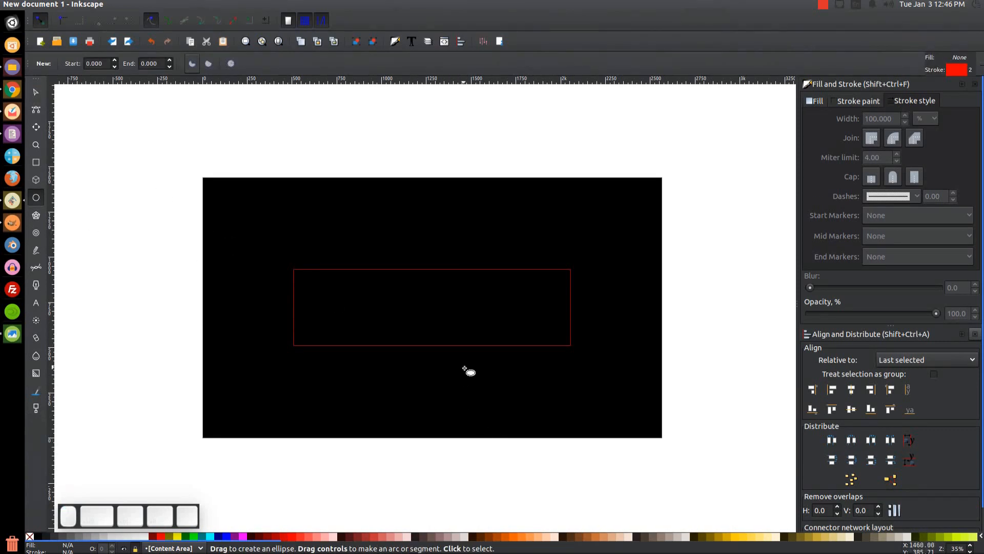
{"action": "left_click", "coordinate": [227, 539]}
{"action": "left_click", "coordinate": [815, 102]}
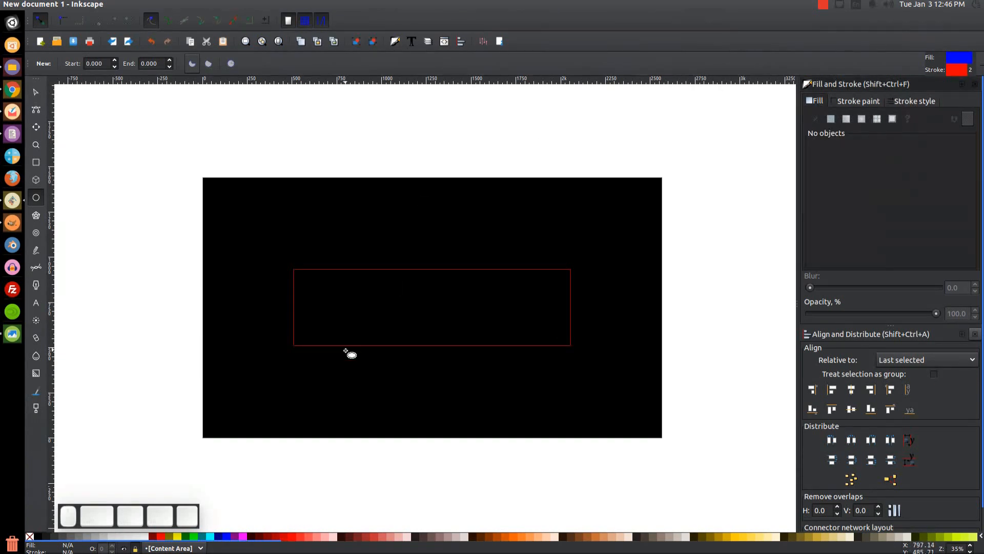
{"action": "key", "text": "ctrl+z"}
{"action": "key", "text": "s"}
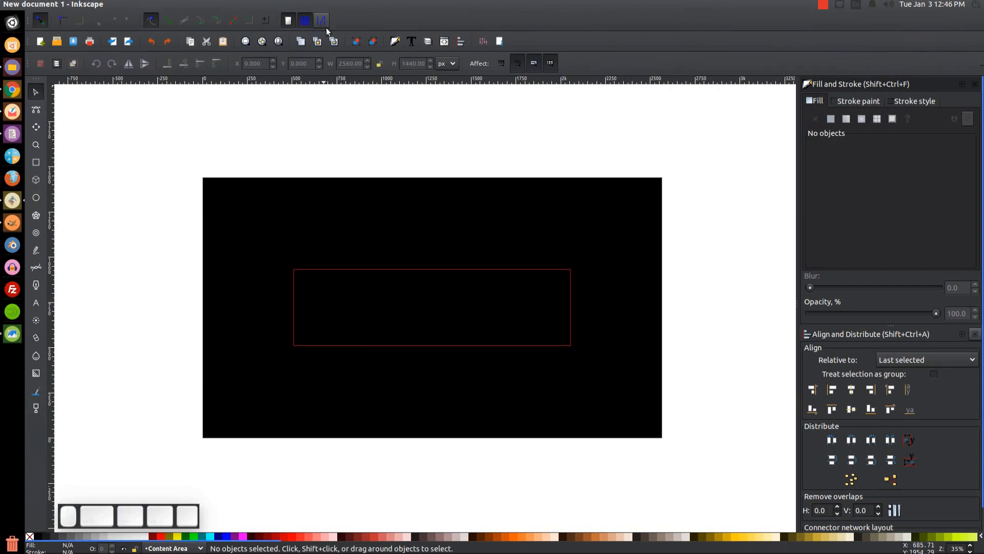
Reopen the Layers dialog and make Layer 1 the current layer.
{"action": "left_click", "coordinate": [428, 43]}
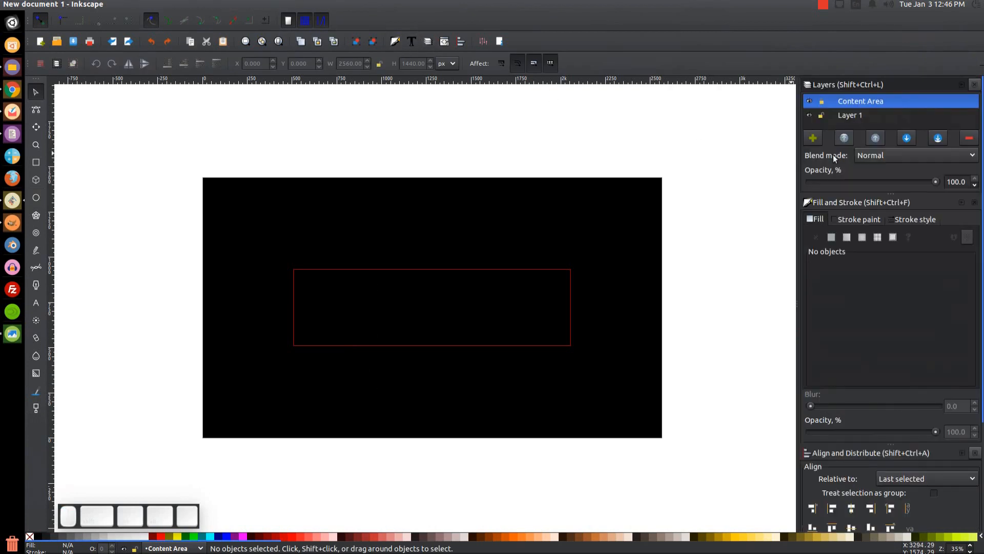
{"action": "left_click", "coordinate": [860, 114]}
Test the layer order by moving a strokeless blue rectangle about 1986 × 1291 px beneath the red content outline, and delete it.
{"action": "key", "text": "r"}
{"action": "left_click_drag", "start_coordinate": [239, 250], "coordinate": [595, 483]}
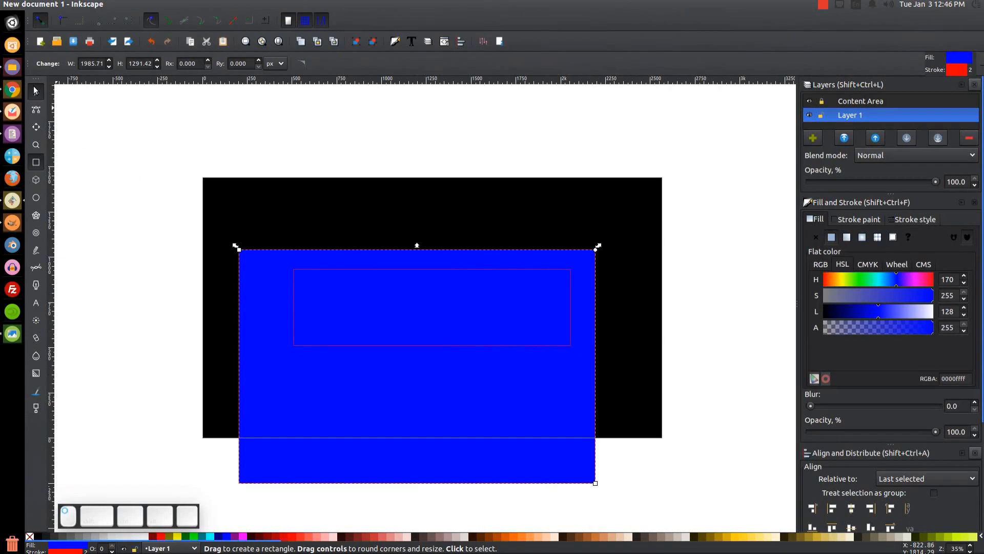
{"action": "left_click", "coordinate": [34, 89]}
{"action": "left_click", "coordinate": [30, 536], "text": "shift"}
{"action": "mouse_move", "coordinate": [516, 396]}
{"action": "left_mouse_down"}
{"action": "mouse_move", "coordinate": [294, 314]}
{"action": "mouse_move", "coordinate": [274, 433]}
{"action": "mouse_move", "coordinate": [320, 267]}
{"action": "mouse_move", "coordinate": [396, 286]}
{"action": "mouse_move", "coordinate": [328, 433]}
{"action": "mouse_move", "coordinate": [199, 386]}
{"action": "mouse_move", "coordinate": [251, 393]}
{"action": "mouse_move", "coordinate": [341, 323]}
{"action": "mouse_move", "coordinate": [304, 416]}
{"action": "mouse_move", "coordinate": [557, 336]}
{"action": "mouse_move", "coordinate": [499, 329]}
{"action": "mouse_move", "coordinate": [496, 293]}
{"action": "mouse_move", "coordinate": [244, 339]}
{"action": "mouse_move", "coordinate": [203, 405]}
{"action": "mouse_move", "coordinate": [301, 318]}
{"action": "mouse_move", "coordinate": [500, 347]}
{"action": "mouse_move", "coordinate": [435, 361]}
{"action": "left_mouse_up"}
{"action": "key", "text": "Delete"}
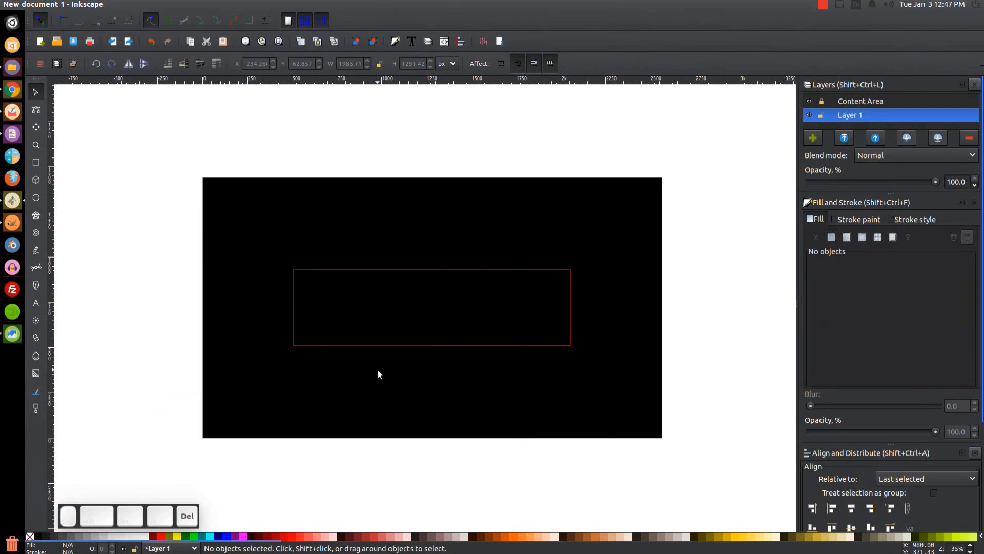
Close the Layers dialog and review the Channel Art Spec and thumbnail.png images in the image viewer.
{"action": "left_click", "coordinate": [974, 85]}
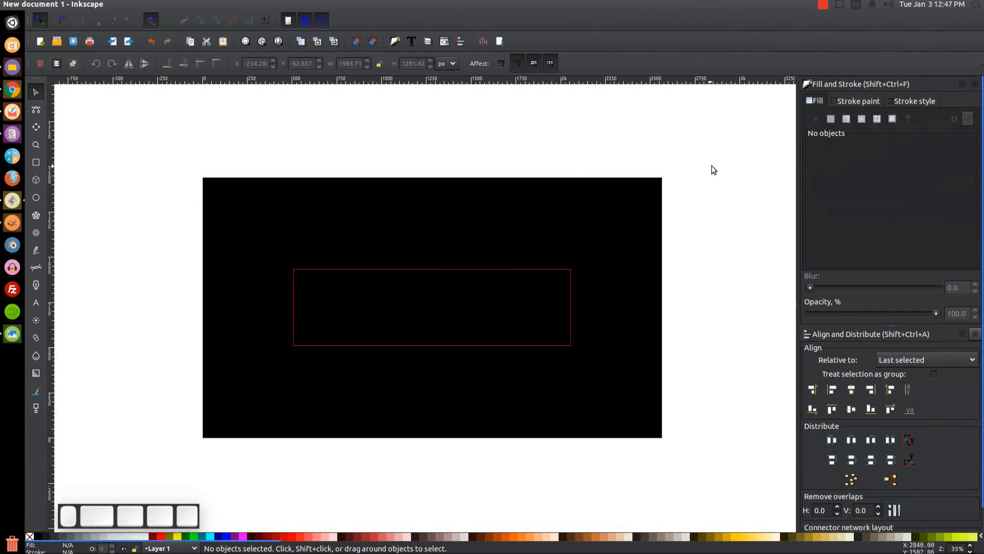
{"action": "left_click", "coordinate": [12, 333]}
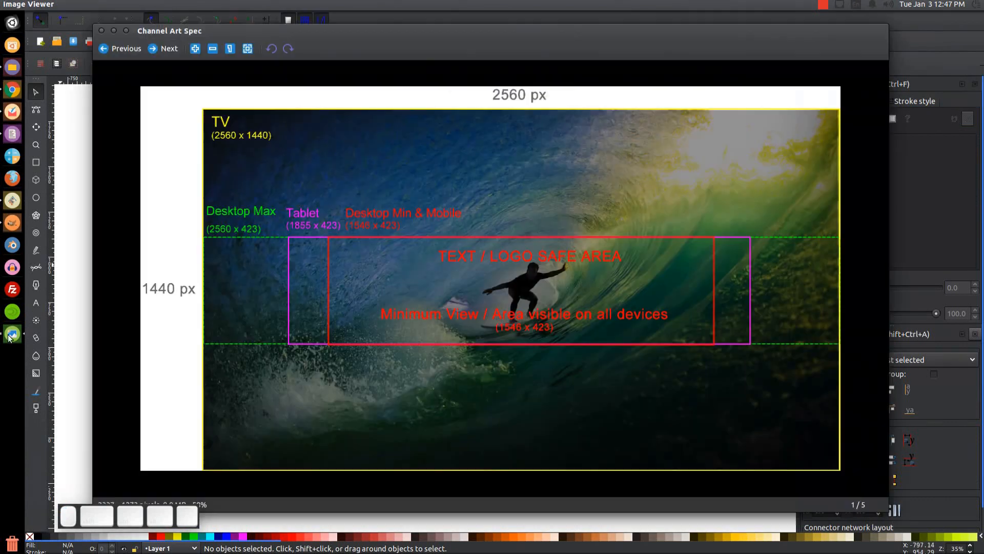
{"action": "left_click", "coordinate": [102, 31]}
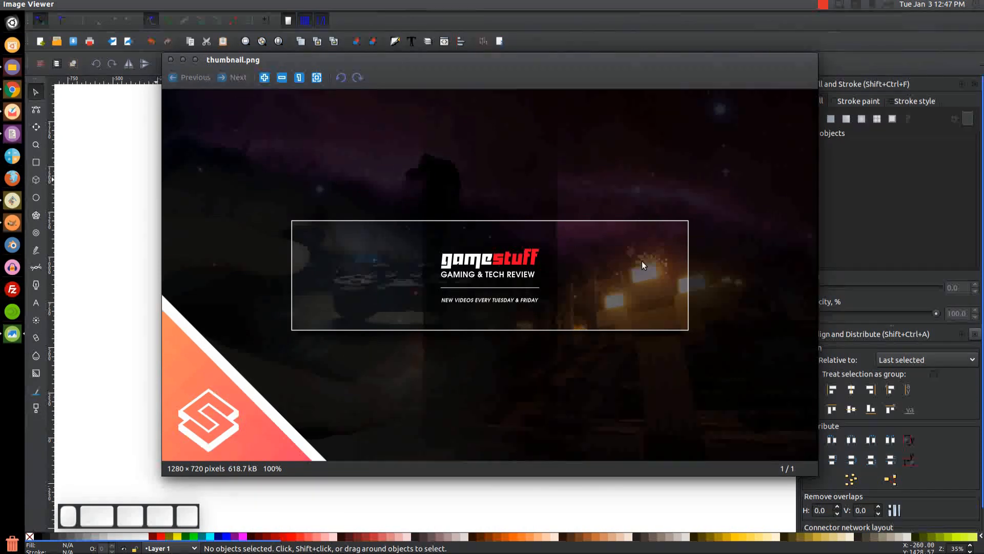
{"action": "left_click", "coordinate": [185, 59]}
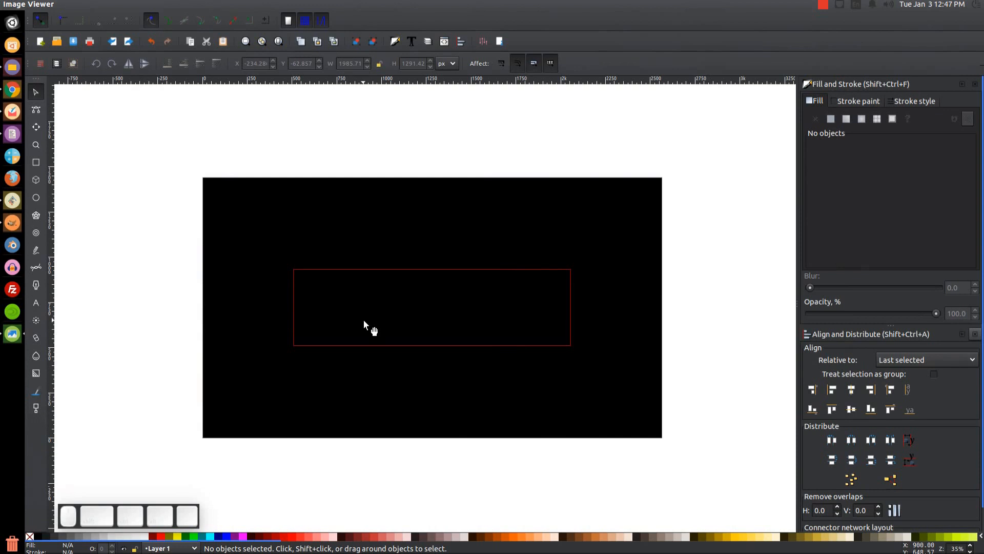
Restore the maximized drawing window to a smaller size, exposing the image files on the desktop.
{"action": "mouse_move", "coordinate": [30, 5]}
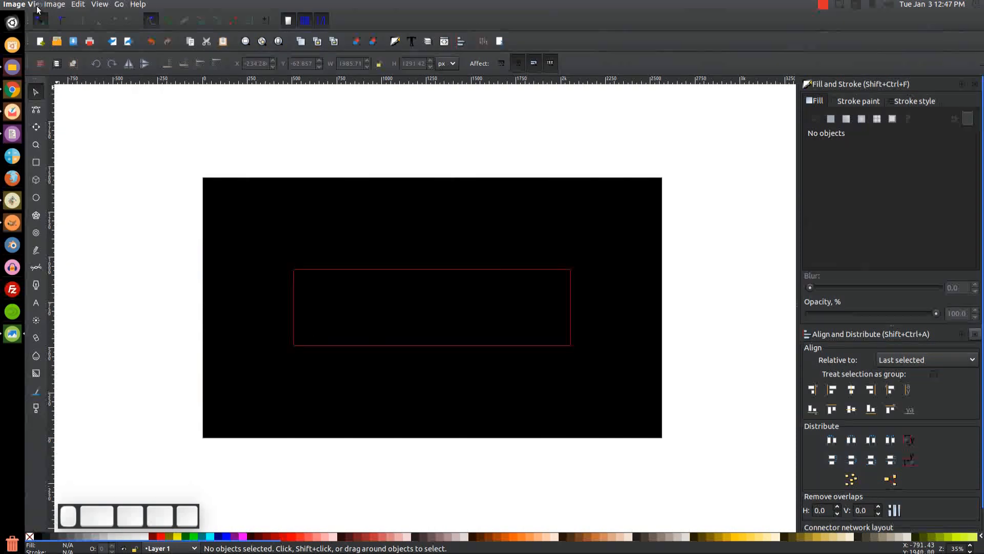
{"action": "left_click", "coordinate": [143, 169]}
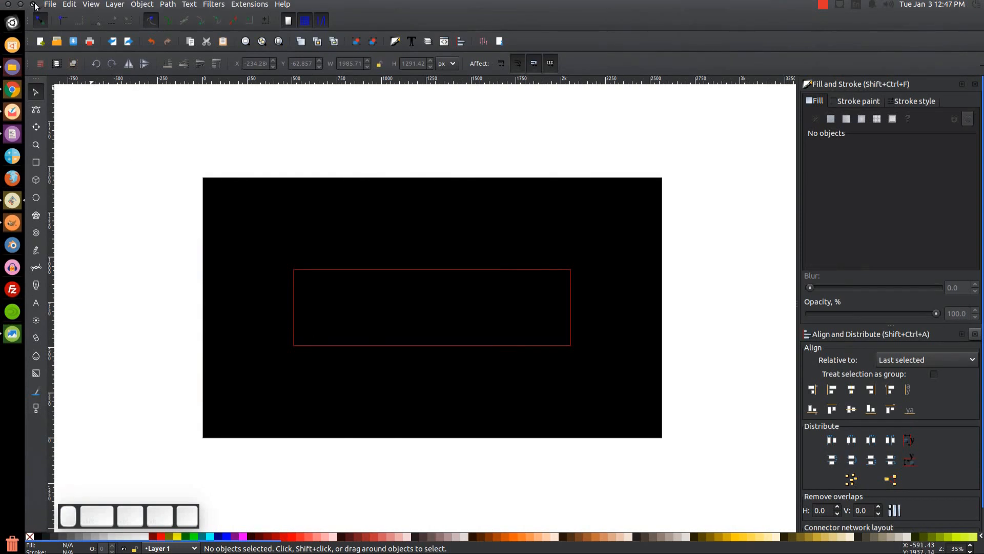
{"action": "left_click", "coordinate": [33, 4]}
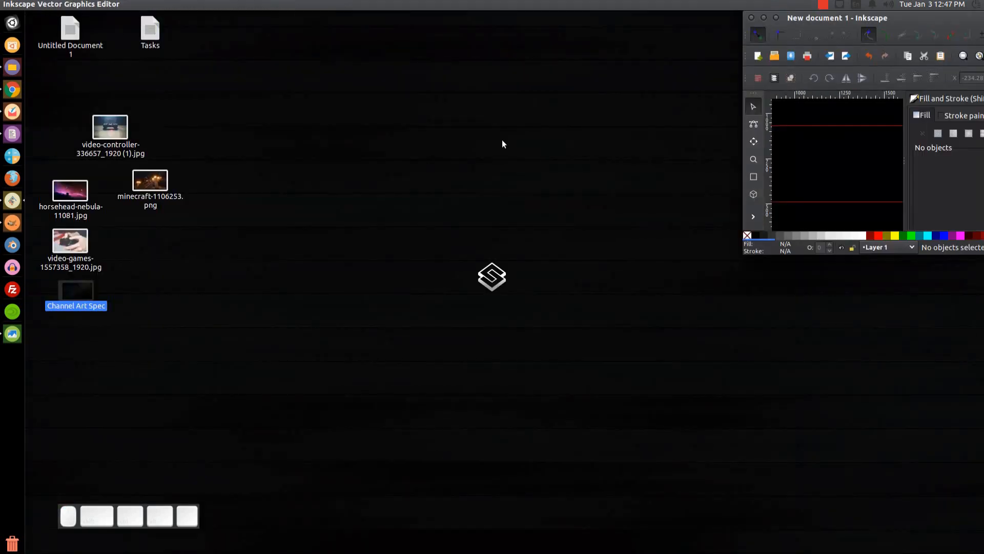
{"action": "left_click", "coordinate": [277, 226]}
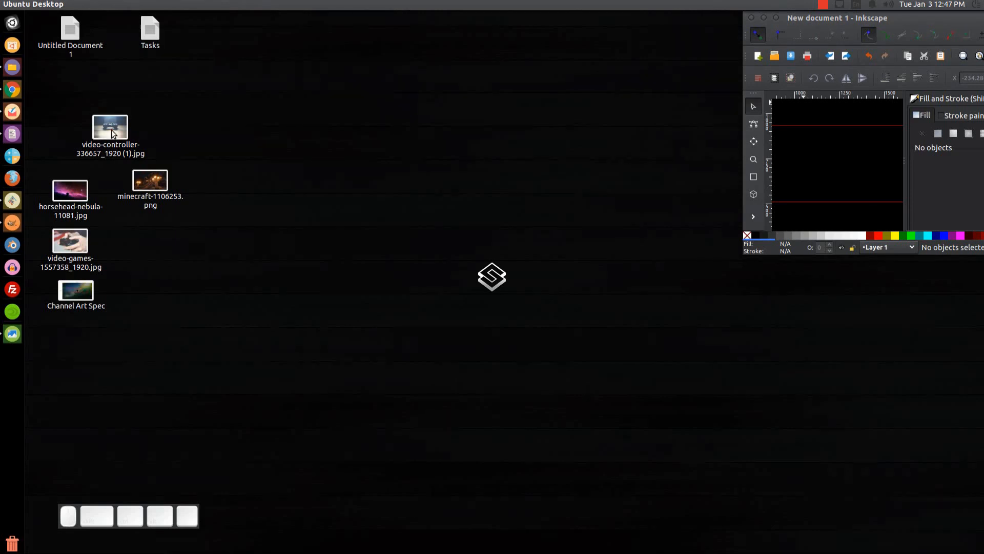
Import video-controller-336657_1920 (1).jpg from the desktop as an embedded image and maximize the drawing window.
{"action": "left_click_drag", "start_coordinate": [112, 135], "coordinate": [853, 145]}
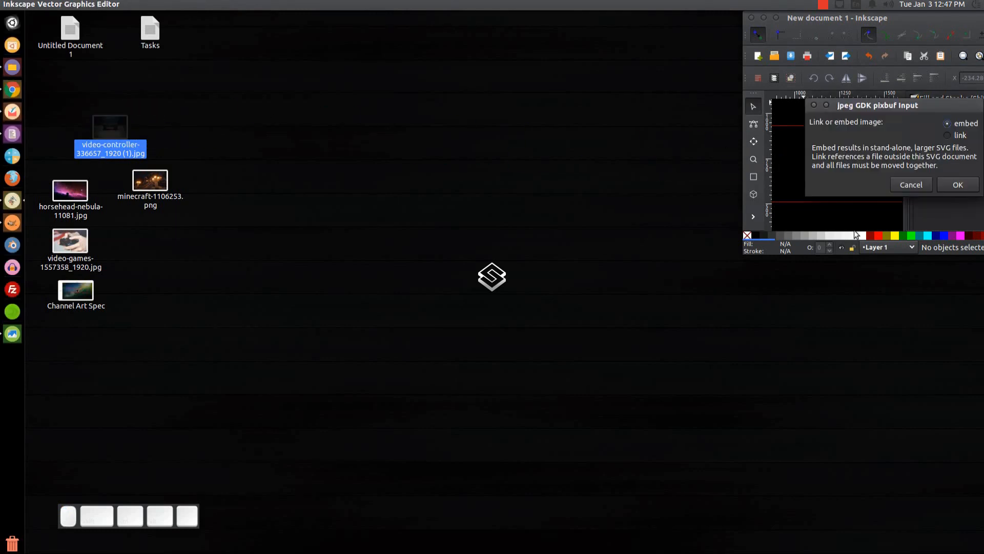
{"action": "left_click", "coordinate": [949, 186]}
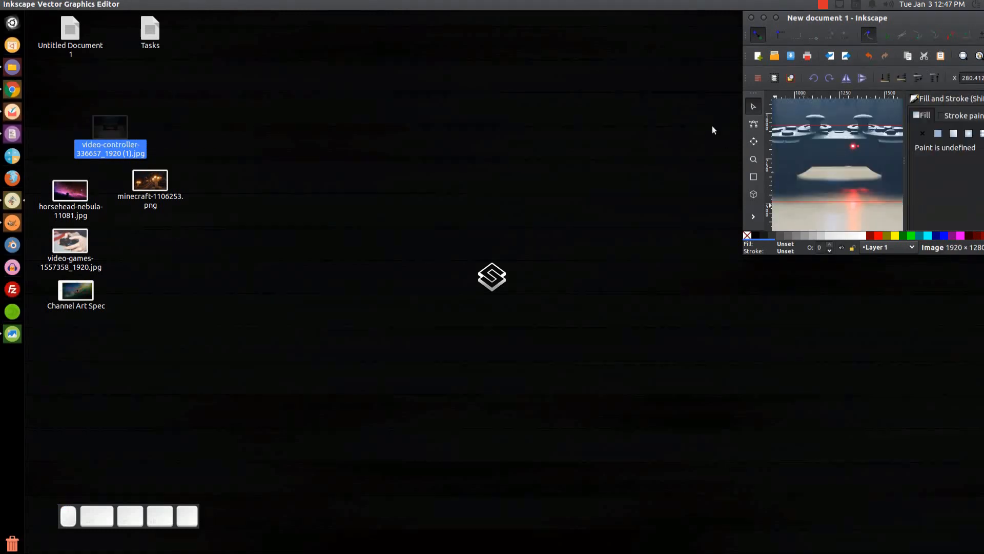
{"action": "left_click", "coordinate": [776, 19]}
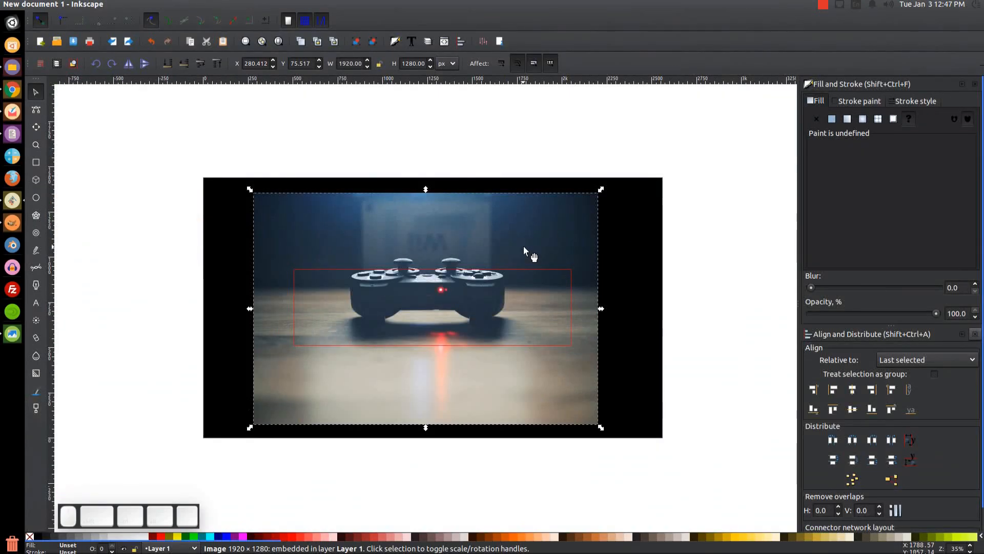
{"action": "left_click", "coordinate": [49, 4]}
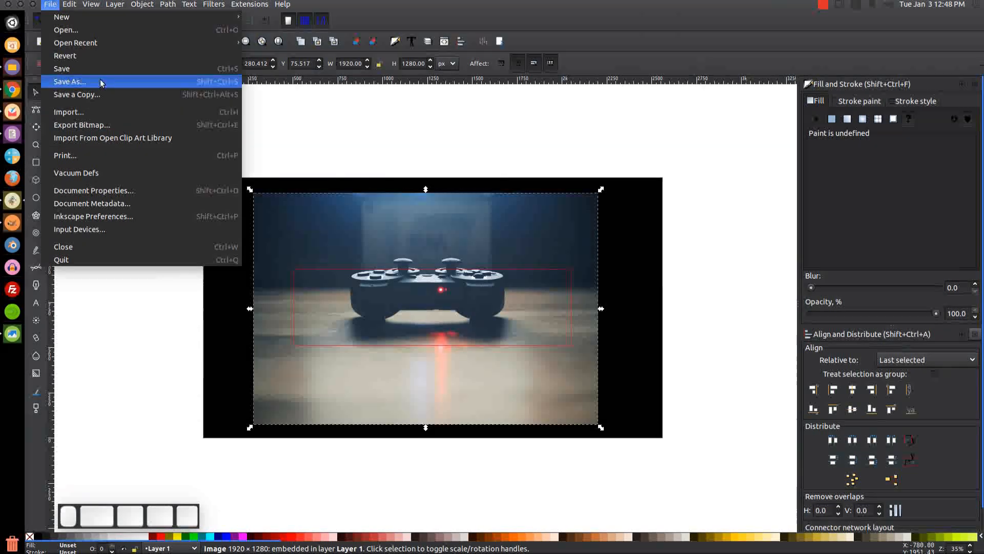
{"action": "left_click", "coordinate": [490, 147]}
Center the controller photo on the black background along both axes and shrink it about its center to about 1194 × 796 px.
{"action": "left_click_drag", "start_coordinate": [496, 241], "coordinate": [518, 235]}
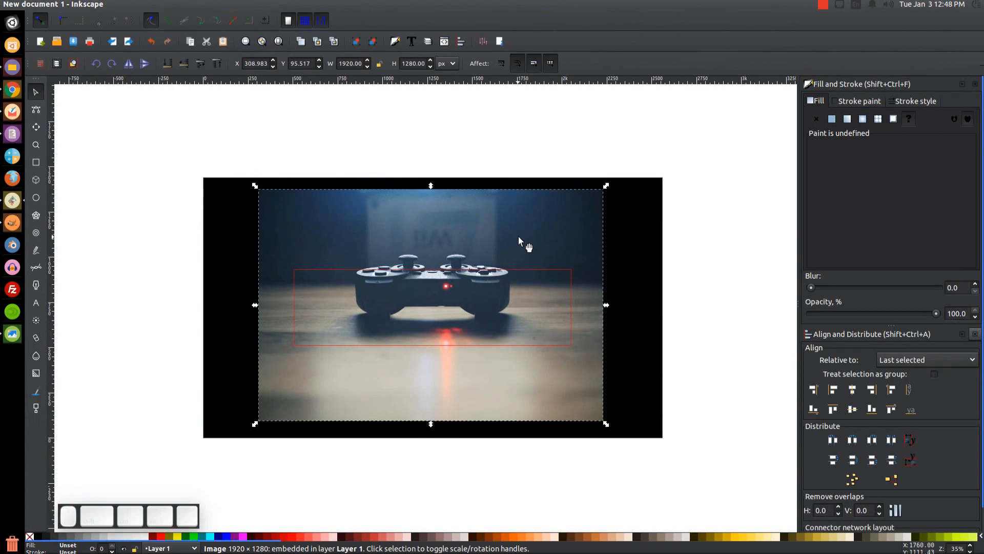
{"action": "left_click", "coordinate": [654, 226], "text": "shift"}
{"action": "scroll", "coordinate": [898, 231], "scroll_direction": "down", "scroll_amount": 1}
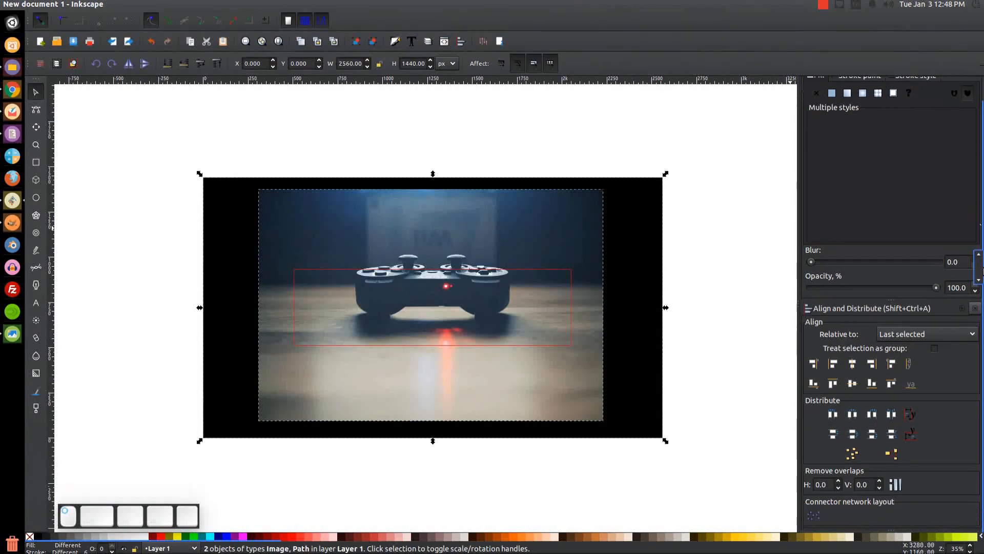
{"action": "left_click", "coordinate": [853, 372]}
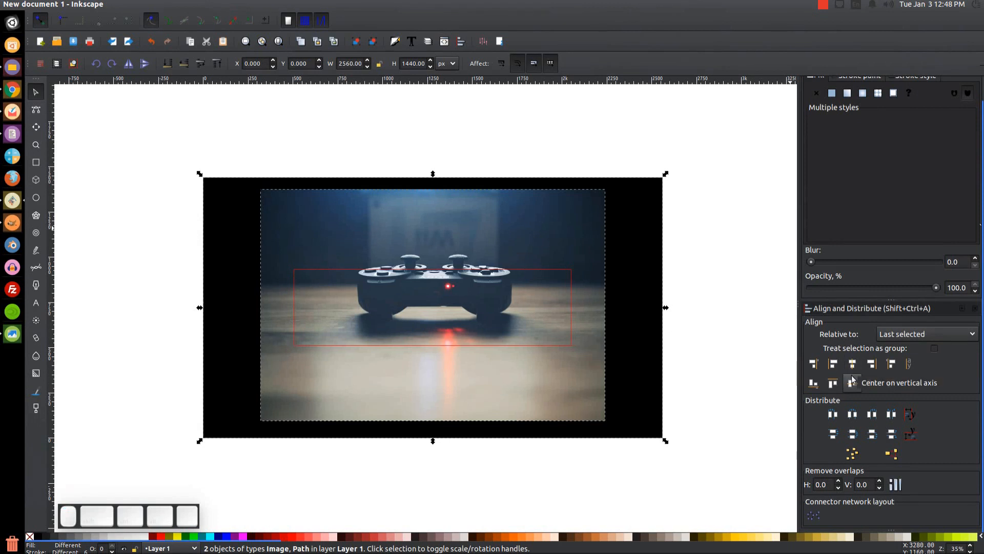
{"action": "left_click", "coordinate": [853, 383]}
{"action": "left_click", "coordinate": [742, 276]}
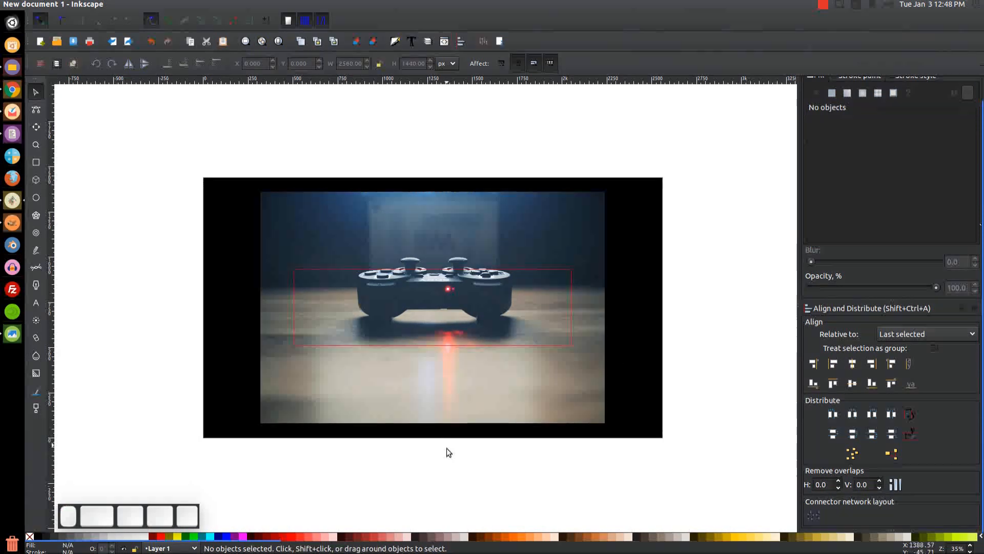
{"action": "left_click", "coordinate": [598, 376]}
{"action": "left_click_drag", "start_coordinate": [608, 429], "coordinate": [542, 422]}
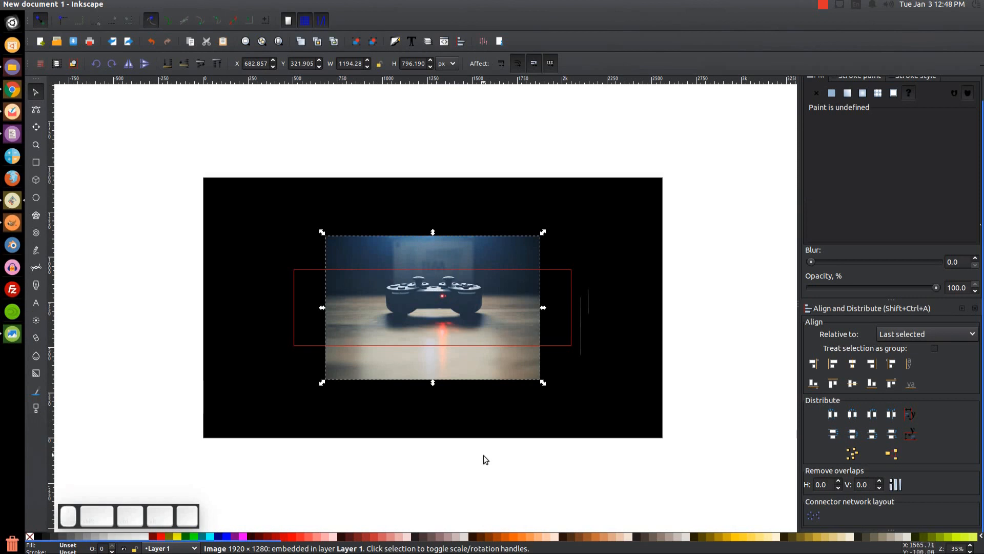
Draw a rectangle about 1303 × 891 px covering the controller photo and fill it with black.
{"action": "left_click", "coordinate": [36, 162]}
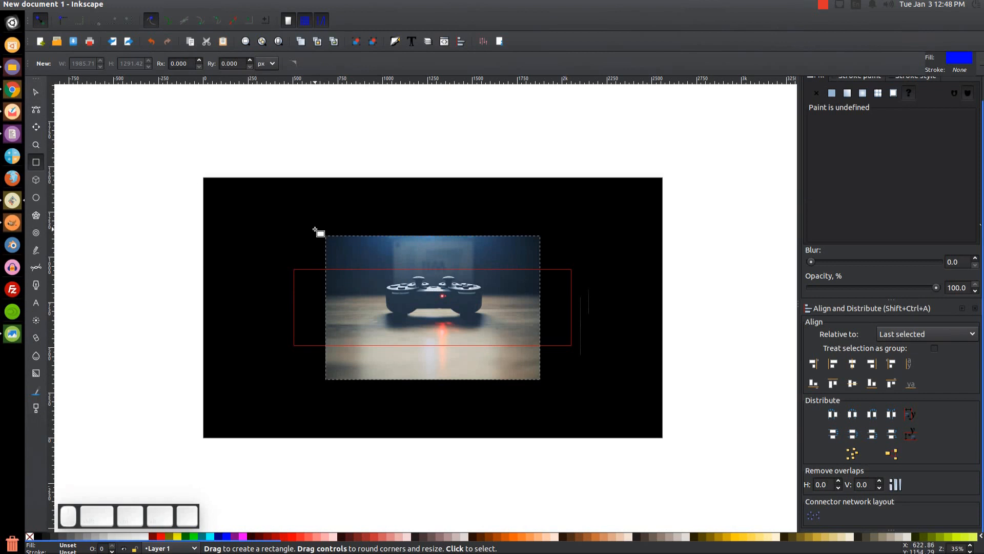
{"action": "mouse_move", "coordinate": [315, 228]}
{"action": "left_mouse_down"}
{"action": "mouse_move", "coordinate": [470, 360]}
{"action": "mouse_move", "coordinate": [550, 388]}
{"action": "left_mouse_up"}
{"action": "left_click", "coordinate": [37, 536]}
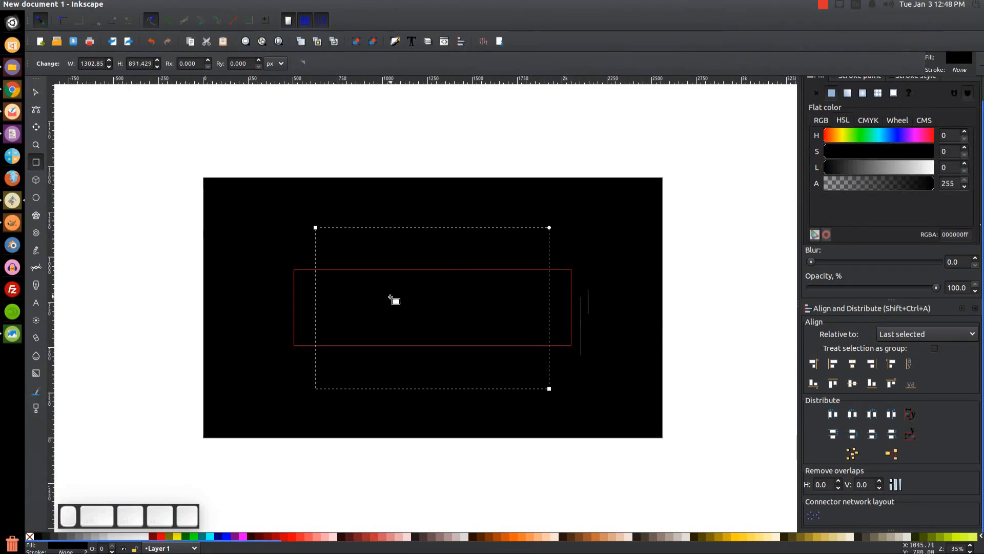
Move the new black rectangle off the background to the empty area below it, and place the controller photo behind it.
{"action": "left_click", "coordinate": [36, 92]}
{"action": "left_click_drag", "start_coordinate": [451, 313], "coordinate": [361, 396]}
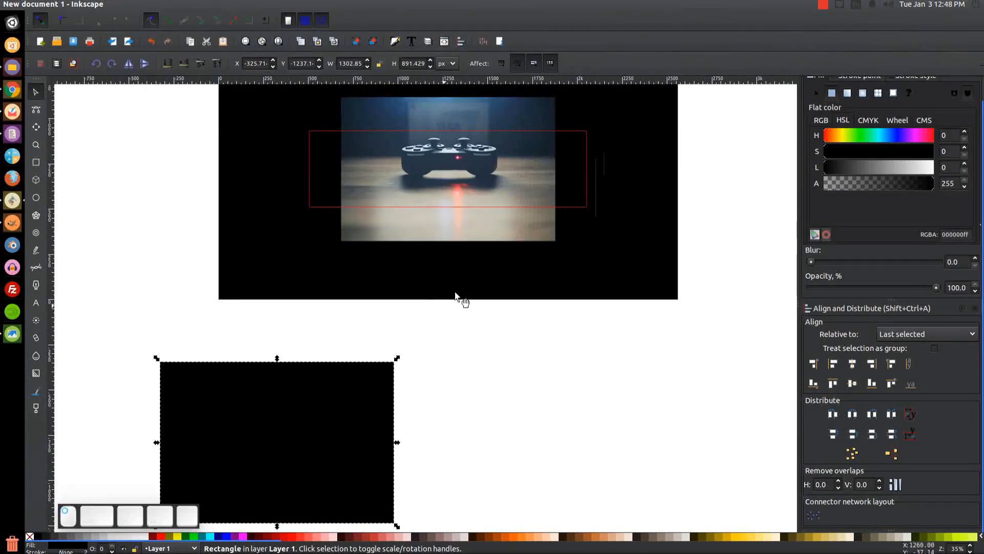
{"action": "left_click_drag", "start_coordinate": [528, 166], "coordinate": [356, 444]}
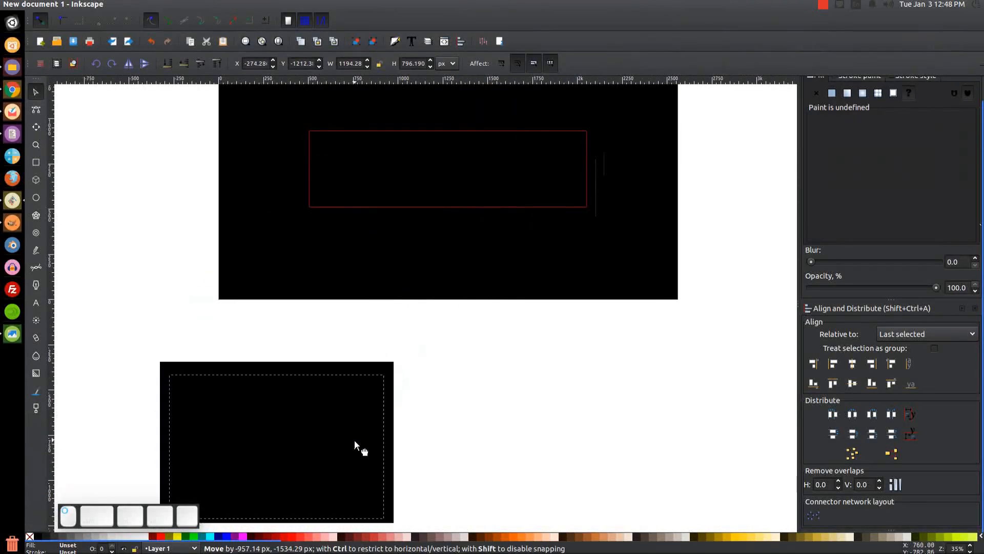
{"action": "scroll", "coordinate": [458, 355], "scroll_direction": "down", "scroll_amount": 3}
{"action": "scroll", "coordinate": [458, 355], "scroll_direction": "left", "scroll_amount": 2}
{"action": "scroll", "coordinate": [458, 352], "scroll_direction": "down", "scroll_amount": 1}
{"action": "scroll", "coordinate": [458, 351], "scroll_direction": "left", "scroll_amount": 1}
Center the controller photo on the black rectangle along both the vertical and horizontal axes.
{"action": "left_click_drag", "start_coordinate": [570, 478], "coordinate": [106, 238]}
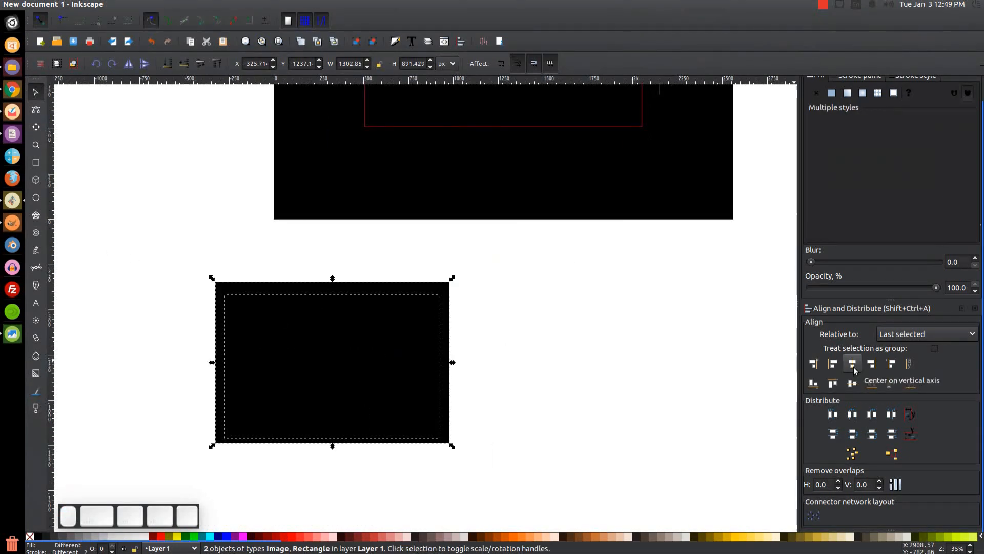
{"action": "left_click", "coordinate": [853, 383]}
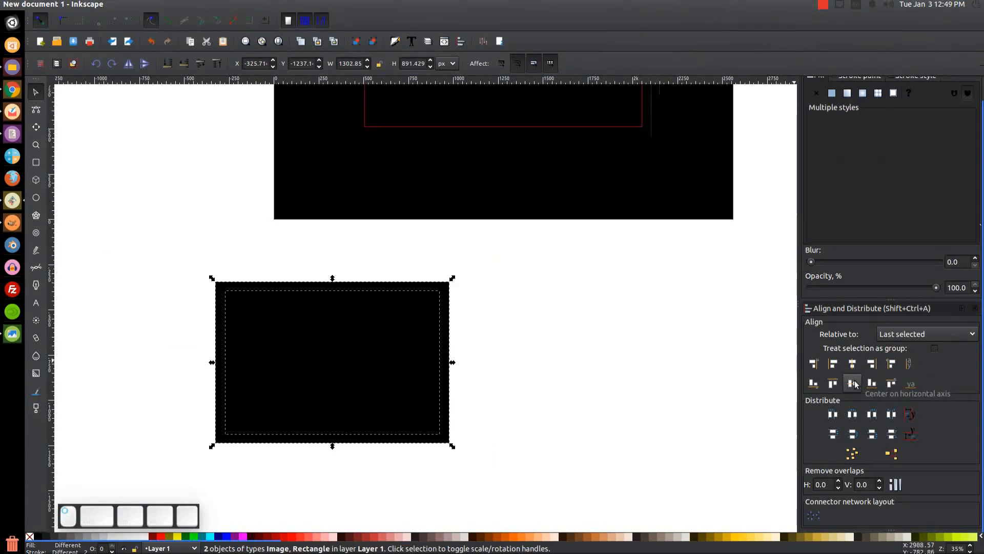
{"action": "left_click", "coordinate": [679, 288]}
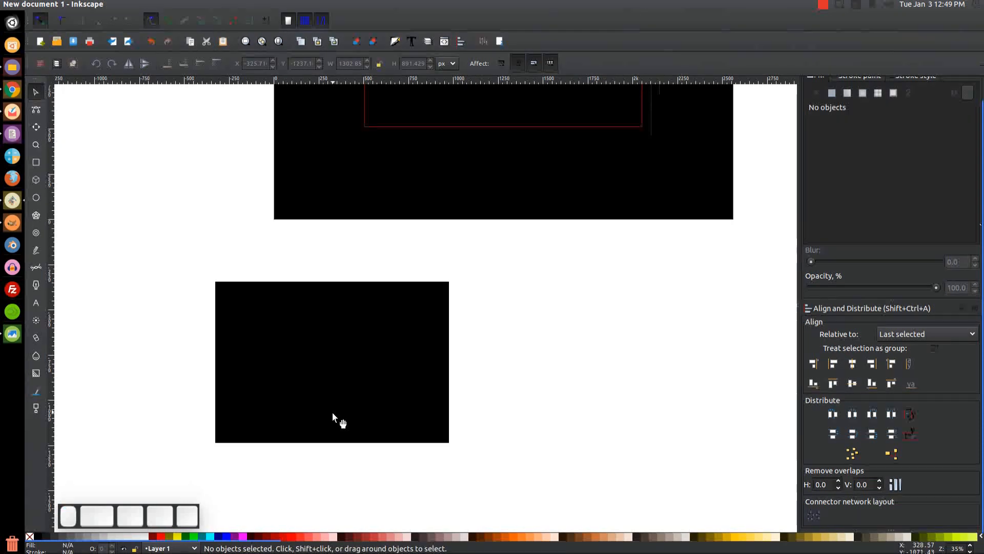
Reduce the black rectangle's opacity to 92.2% and change its fill to a radial gradient.
{"action": "left_click", "coordinate": [395, 311]}
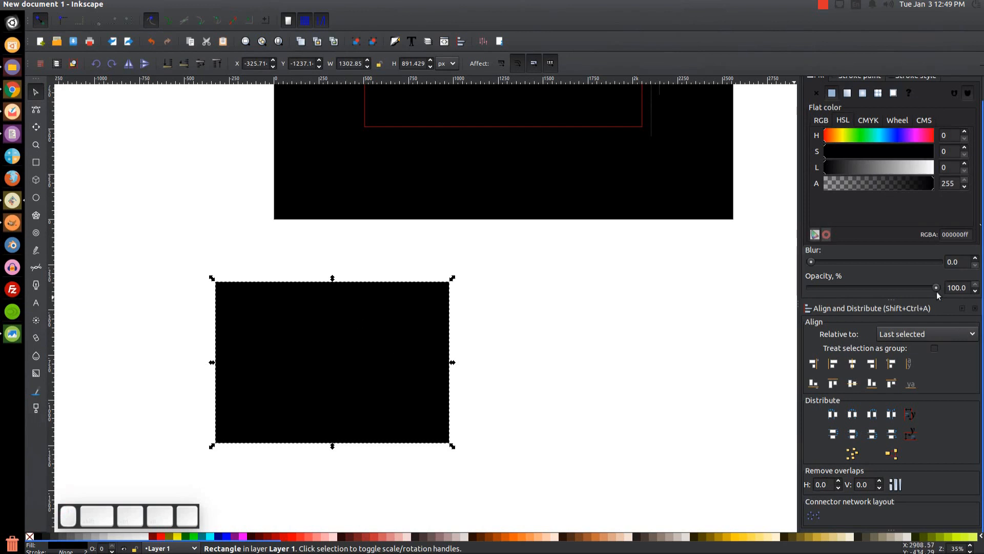
{"action": "left_click_drag", "start_coordinate": [937, 290], "coordinate": [926, 289]}
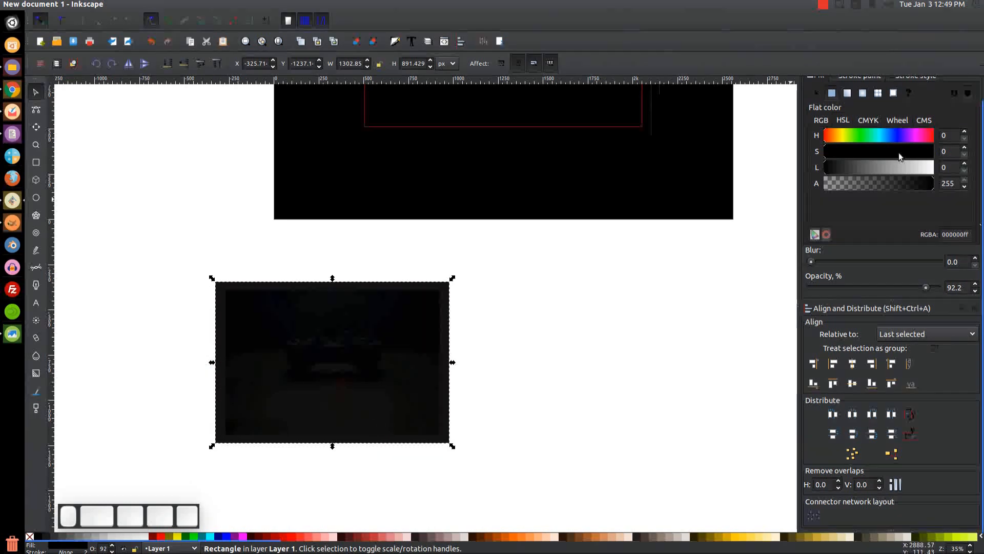
{"action": "scroll", "coordinate": [906, 117], "scroll_direction": "up", "scroll_amount": 2}
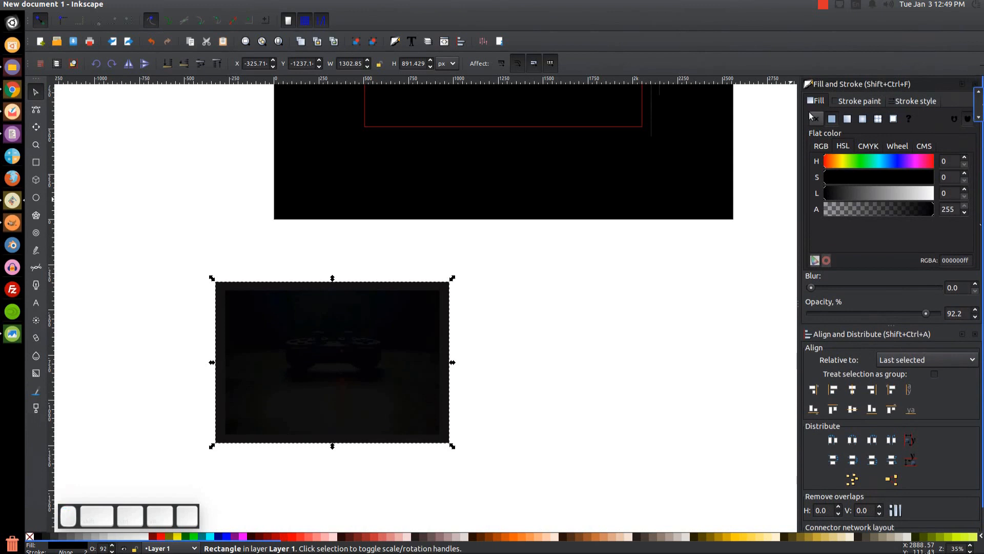
{"action": "left_click", "coordinate": [863, 119]}
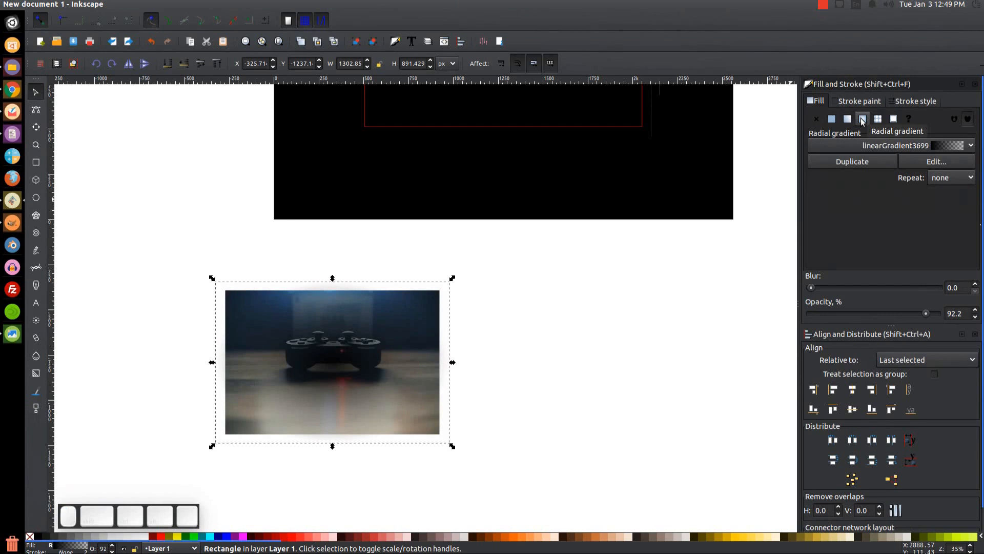
Make the outer stop of the rectangle's radial gradient fully opaque black at 100% opacity.
{"action": "key", "text": "g"}
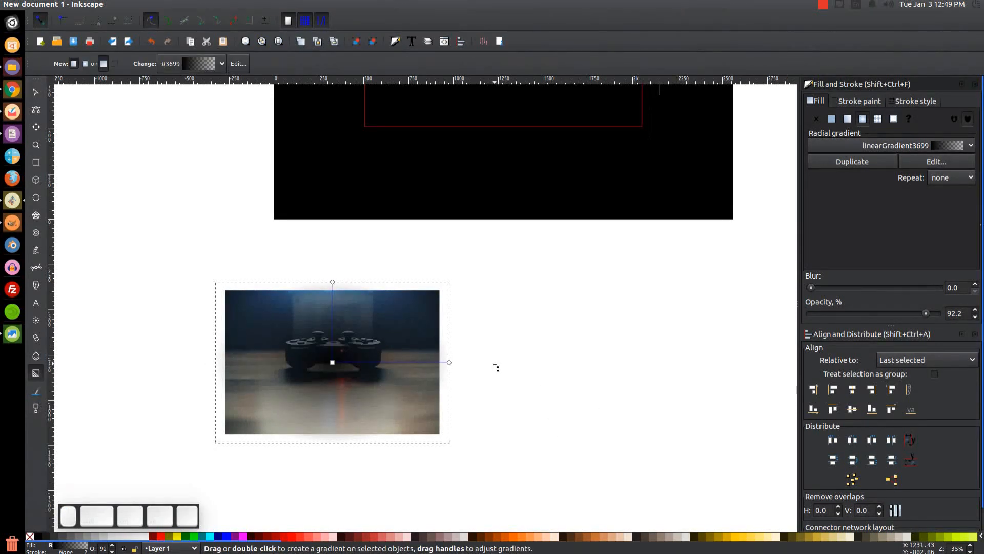
{"action": "left_click", "coordinate": [450, 362]}
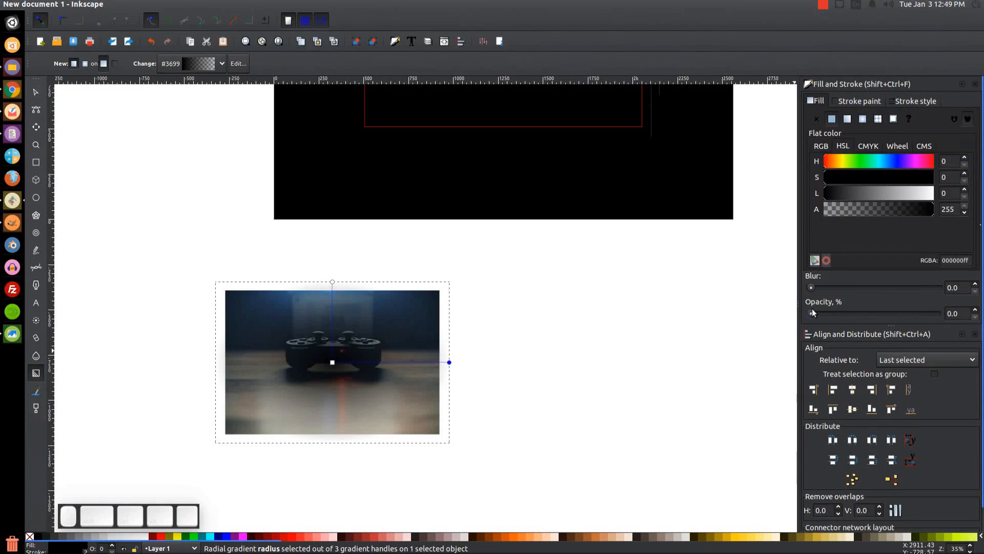
{"action": "left_click_drag", "start_coordinate": [813, 313], "coordinate": [937, 313]}
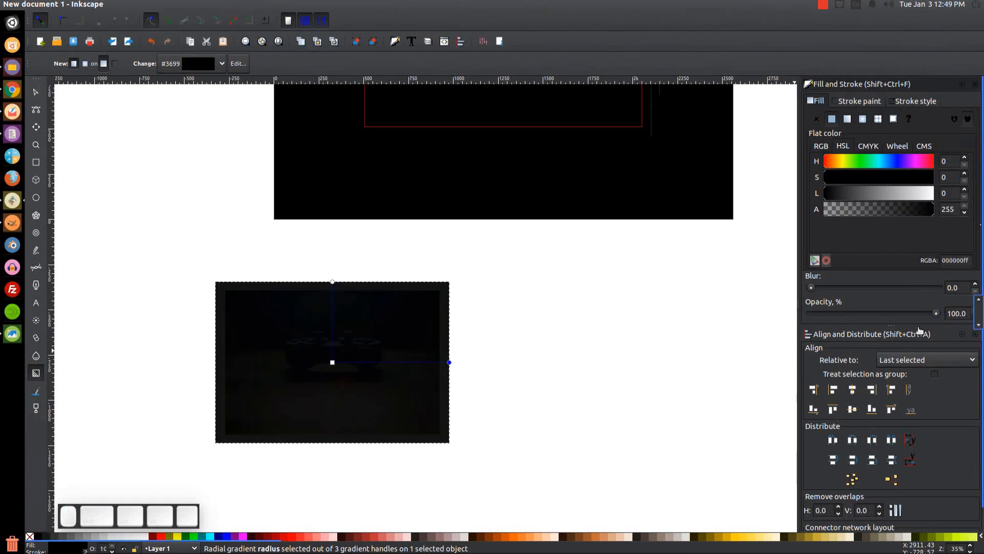
Add a middle stop to the radial gradient and color both the middle and center stops white.
{"action": "double_click", "coordinate": [401, 363]}
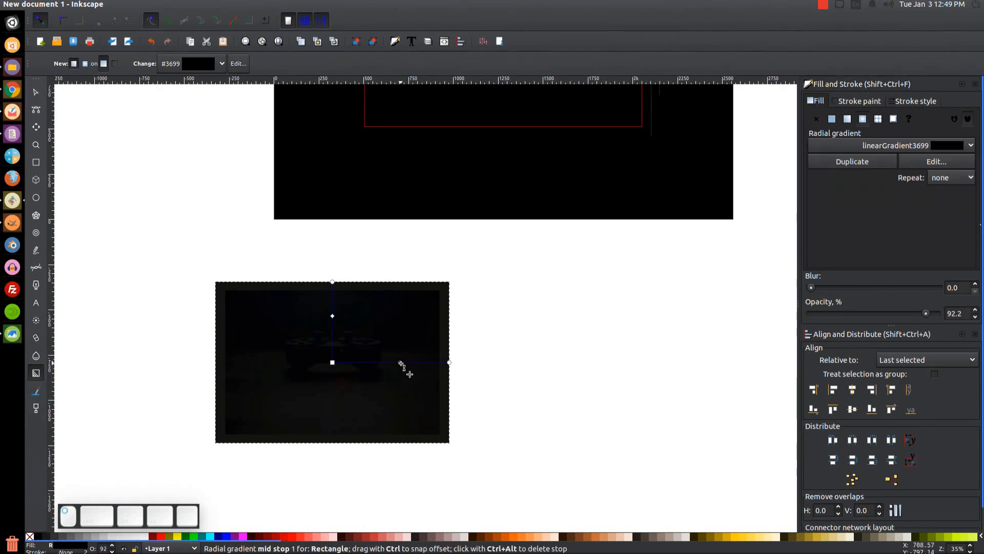
{"action": "left_click", "coordinate": [401, 362]}
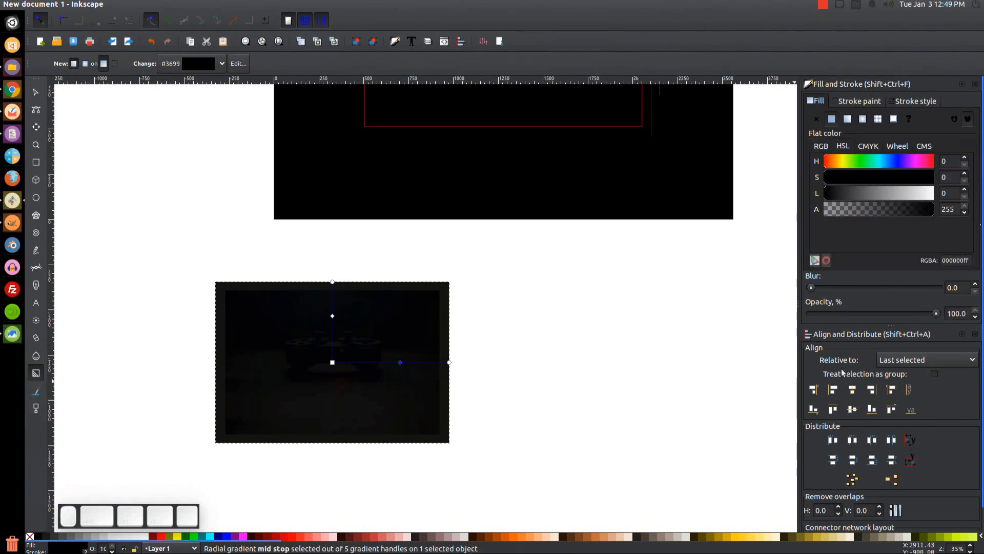
{"action": "left_click", "coordinate": [142, 539]}
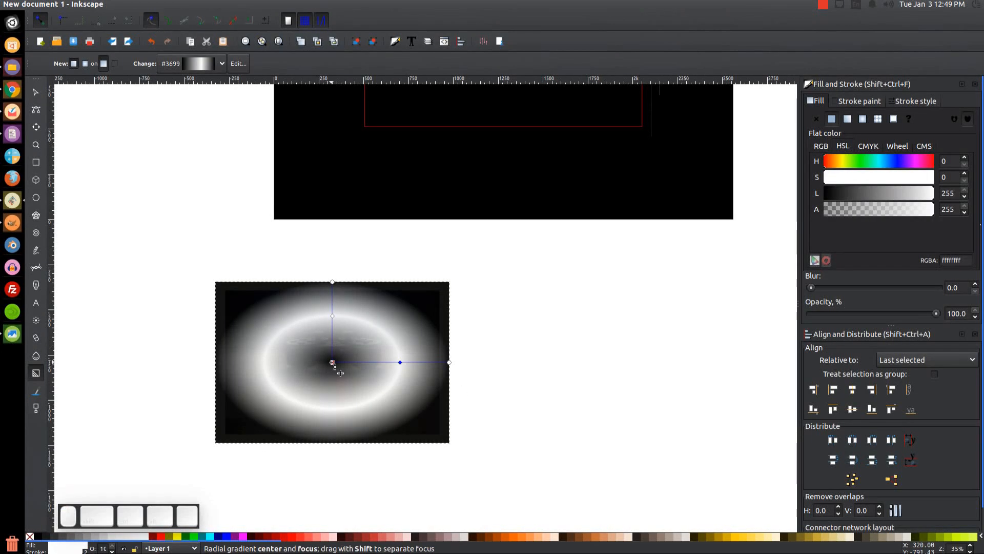
{"action": "left_click", "coordinate": [333, 363]}
{"action": "left_click", "coordinate": [146, 536]}
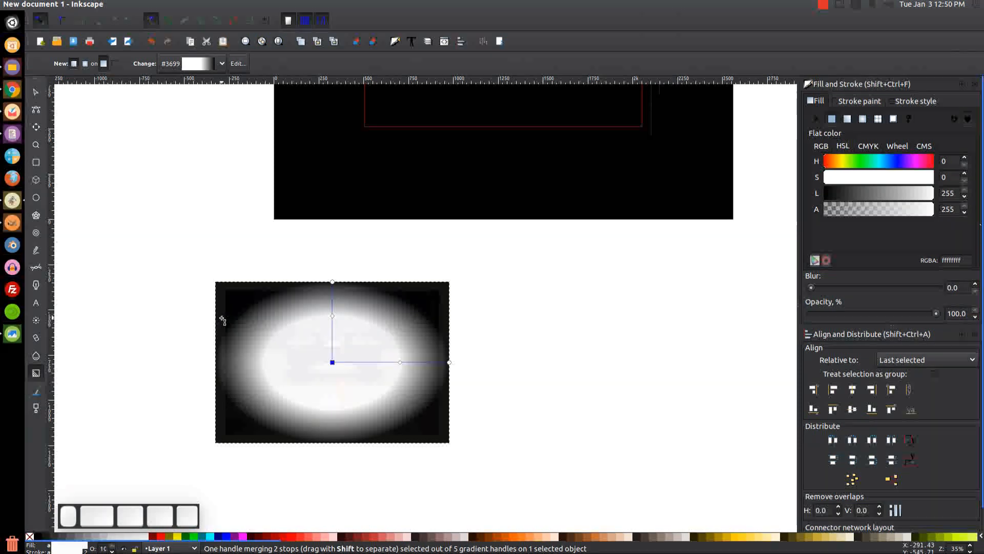
Shrink the radial gradient so its outer edge falls inside the photo's borders, and move the middle stop slightly outward.
{"action": "key", "text": "plus"}
{"action": "key", "text": "plus"}
{"action": "left_click_drag", "start_coordinate": [196, 285], "coordinate": [342, 206]}
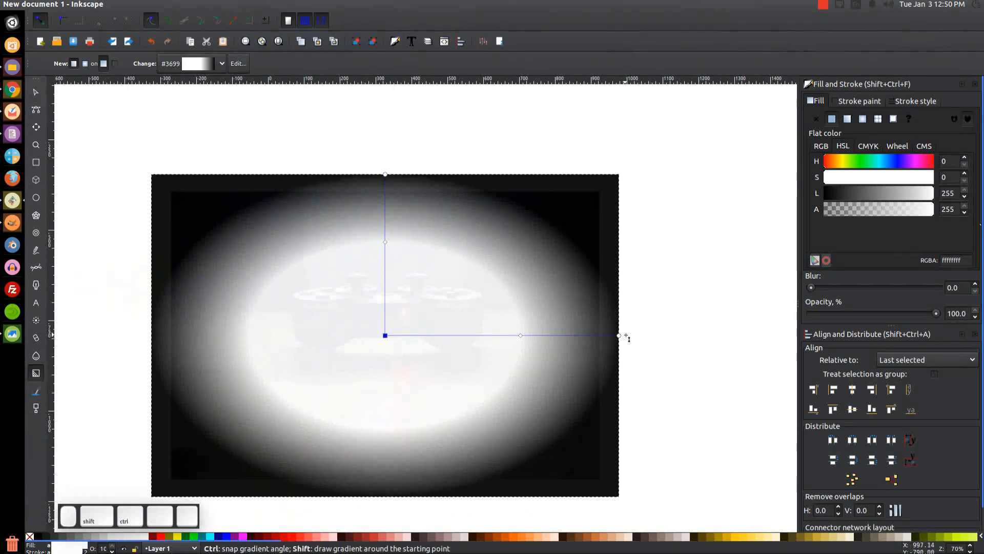
{"action": "left_click_drag", "start_coordinate": [620, 336], "coordinate": [590, 336]}
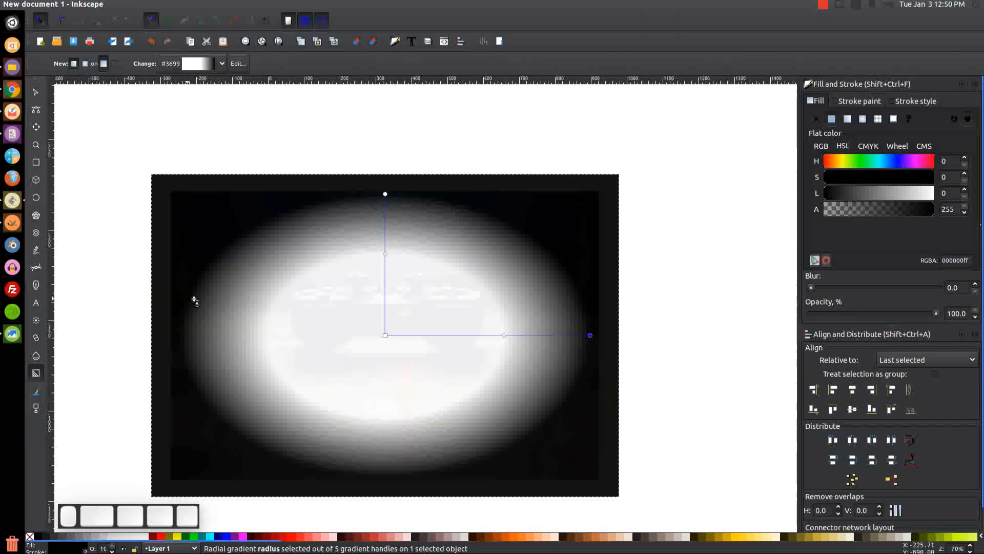
{"action": "left_click_drag", "start_coordinate": [388, 195], "coordinate": [387, 194]}
{"action": "left_click_drag", "start_coordinate": [504, 336], "coordinate": [507, 336]}
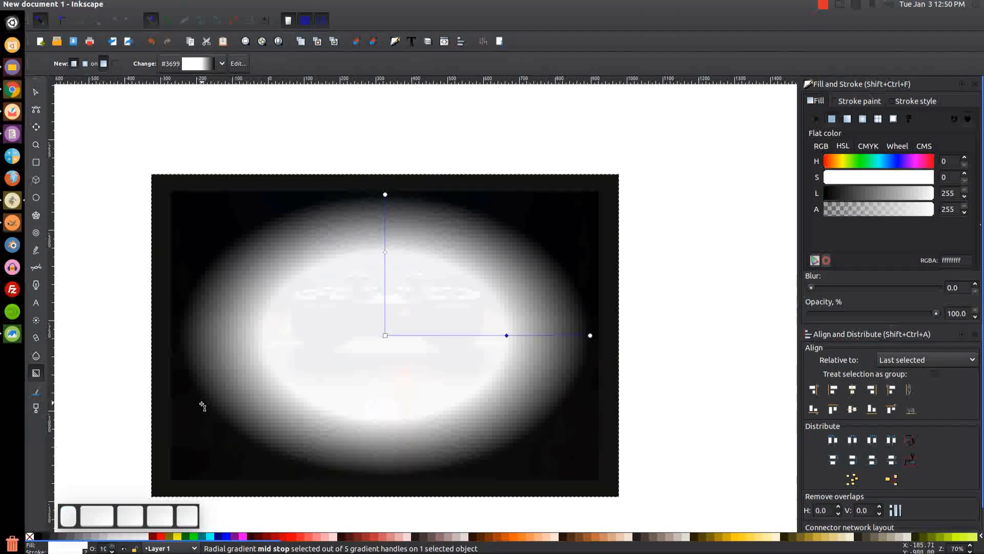
Mask the controller photo with the gradient rectangle and move the masked photo slightly up on the empty canvas.
{"action": "left_click", "coordinate": [37, 92]}
{"action": "scroll", "coordinate": [346, 214], "scroll_direction": "down", "scroll_amount": 2}
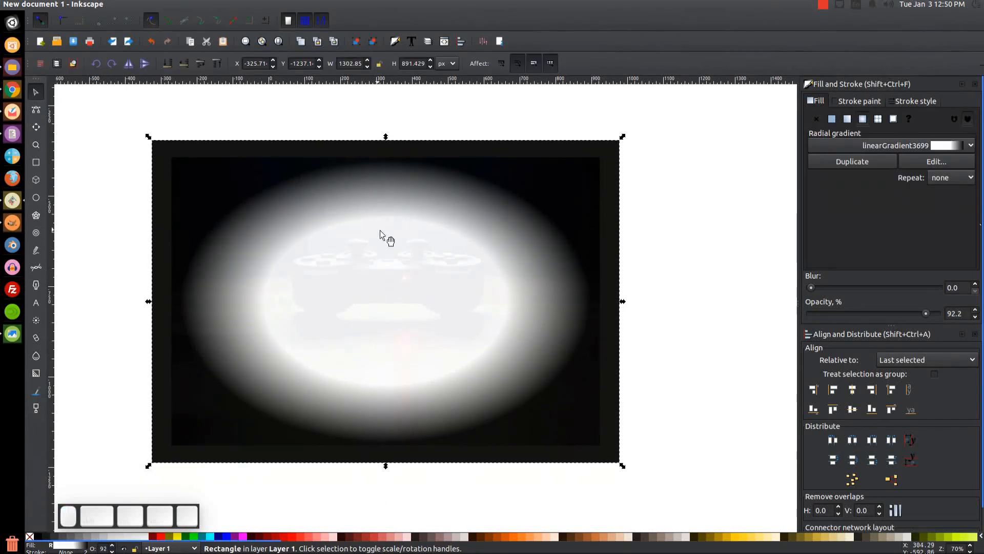
{"action": "left_click_drag", "start_coordinate": [707, 501], "coordinate": [124, 100]}
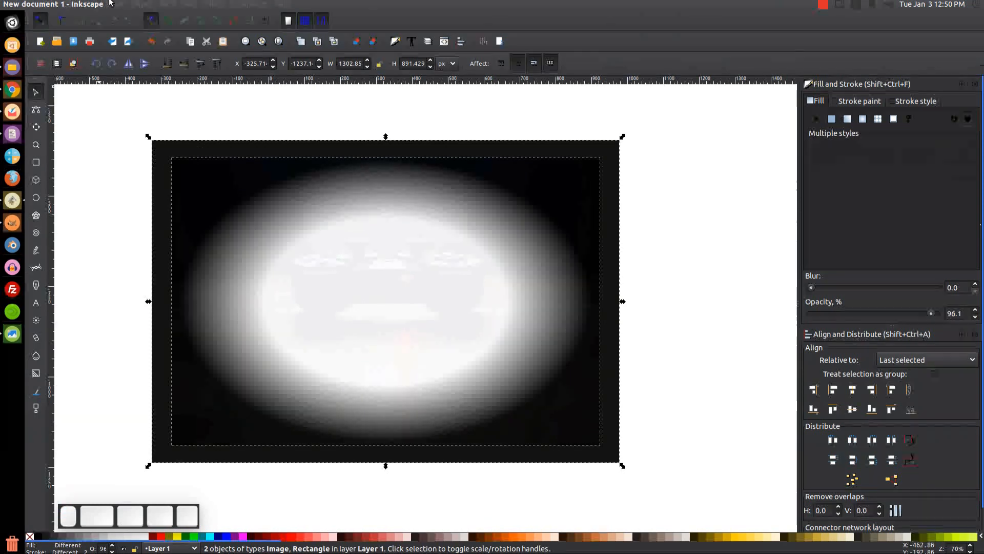
{"action": "left_click", "coordinate": [115, 4]}
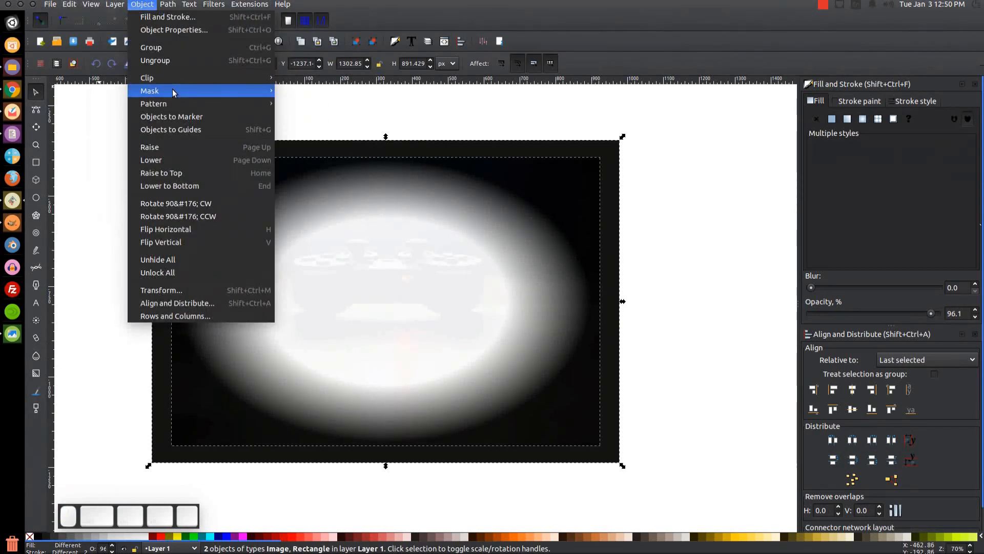
{"action": "mouse_move", "coordinate": [172, 91]}
{"action": "left_click", "coordinate": [281, 91]}
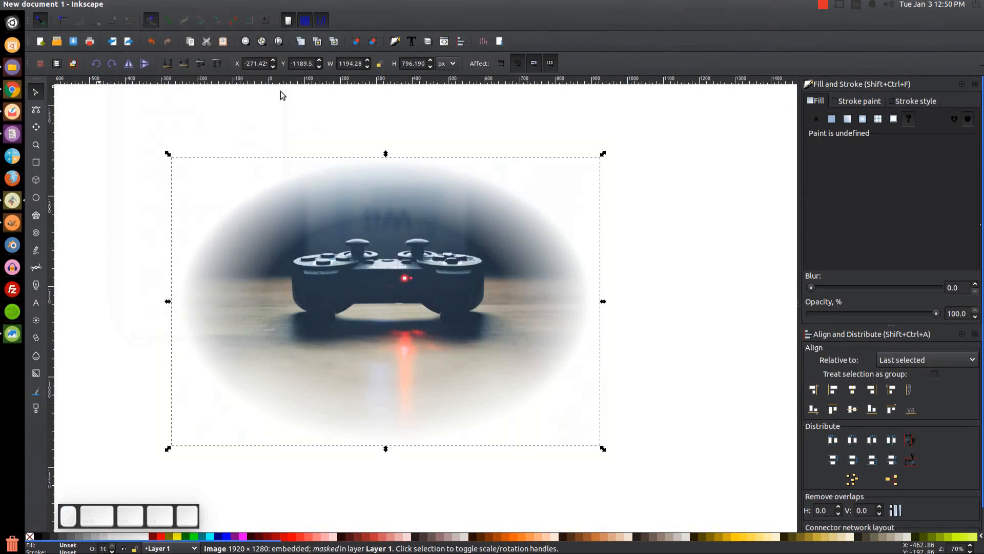
{"action": "left_click_drag", "start_coordinate": [379, 339], "coordinate": [415, 292]}
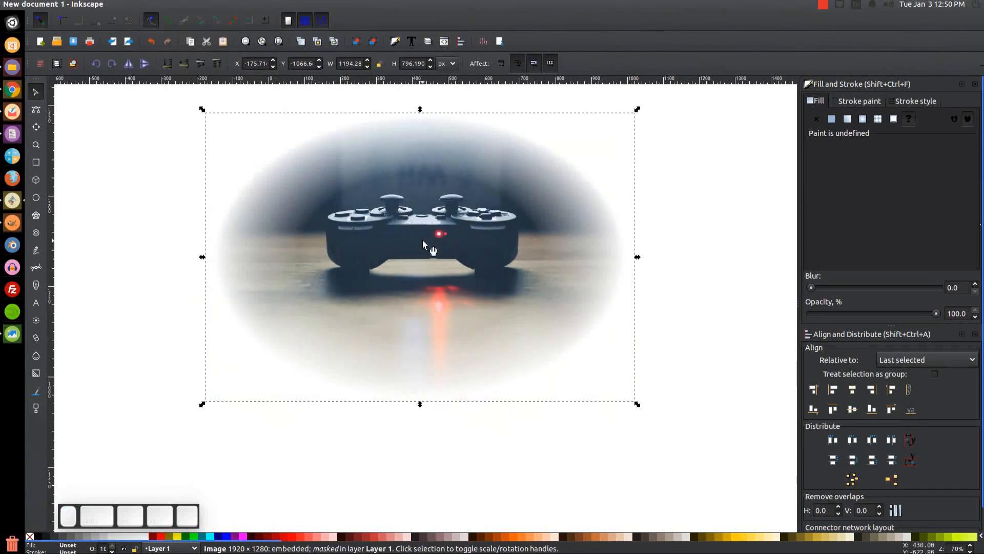
Move the masked controller photo onto the black background over the content area guide and lower its opacity to 23.4%.
{"action": "scroll", "coordinate": [489, 271], "scroll_direction": "down", "scroll_amount": 2}
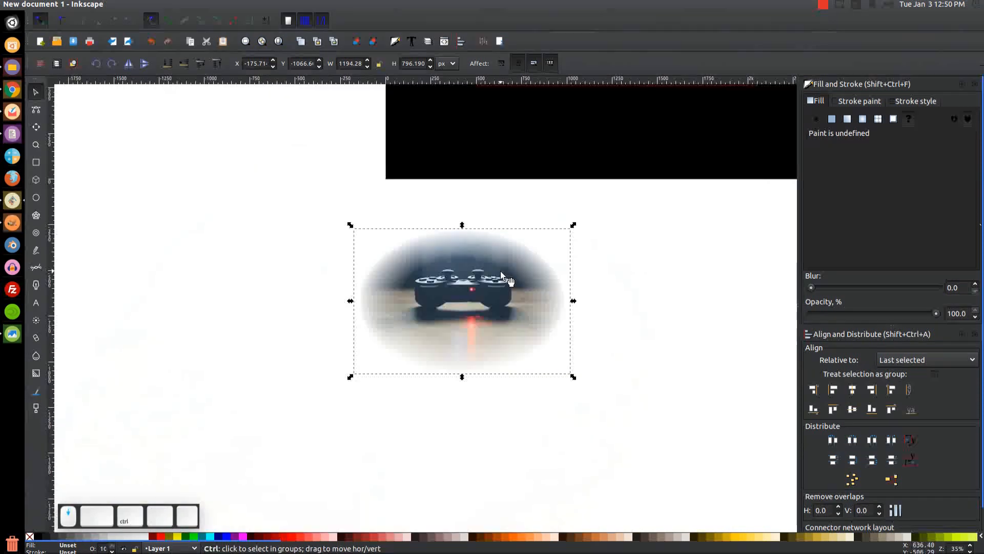
{"action": "scroll", "coordinate": [492, 342], "scroll_direction": "up", "scroll_amount": 1}
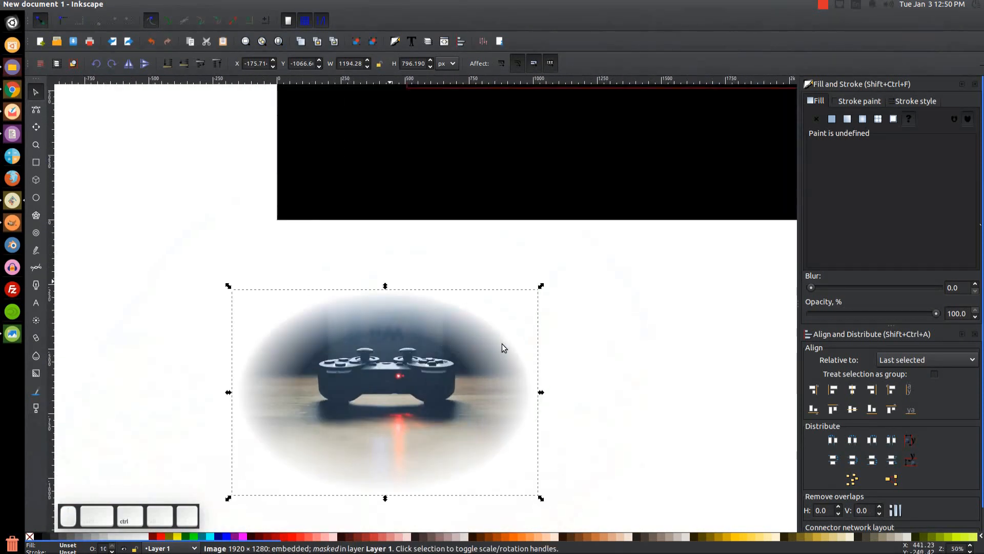
{"action": "key", "text": "minus"}
{"action": "key", "text": "equal"}
{"action": "left_click_drag", "start_coordinate": [506, 325], "coordinate": [416, 405]}
{"action": "scroll", "coordinate": [416, 353], "scroll_direction": "down", "scroll_amount": 1}
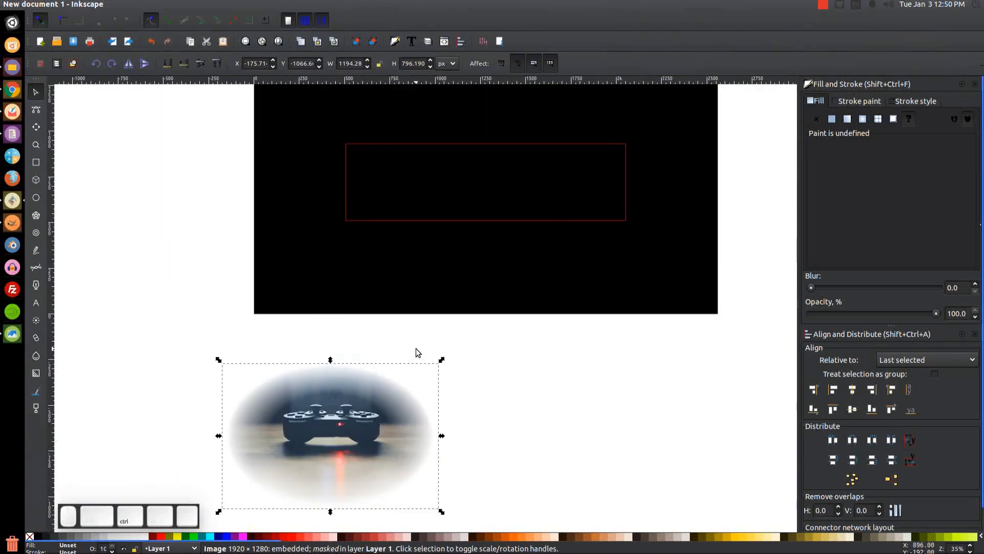
{"action": "left_click_drag", "start_coordinate": [357, 429], "coordinate": [455, 305]}
{"action": "left_click_drag", "start_coordinate": [937, 313], "coordinate": [843, 320]}
Reposition the faded controller photo over the left part of the content area guide and deselect it.
{"action": "left_click_drag", "start_coordinate": [579, 385], "coordinate": [614, 395]}
{"action": "left_click_drag", "start_coordinate": [495, 304], "coordinate": [495, 306]}
{"action": "left_click", "coordinate": [494, 480]}
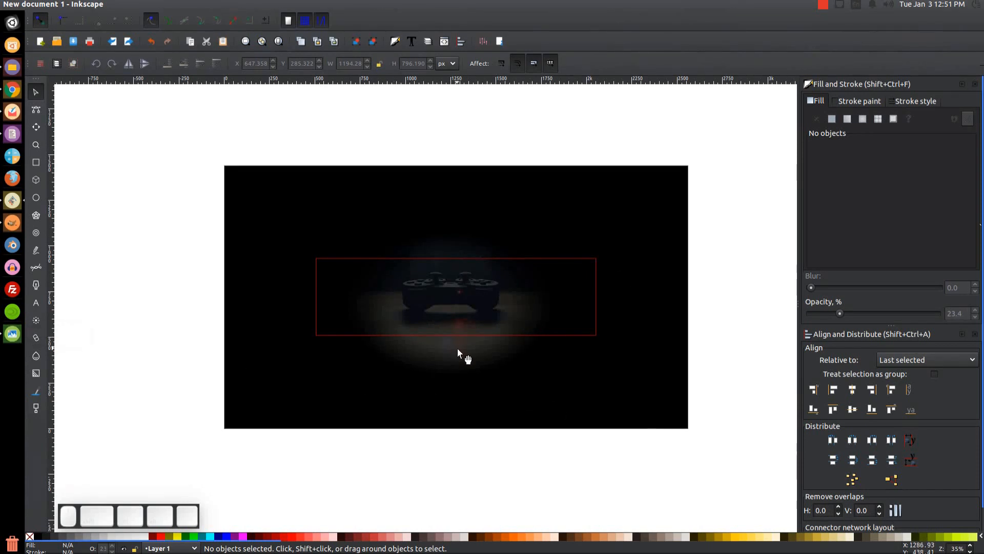
{"action": "left_click_drag", "start_coordinate": [455, 348], "coordinate": [458, 352]}
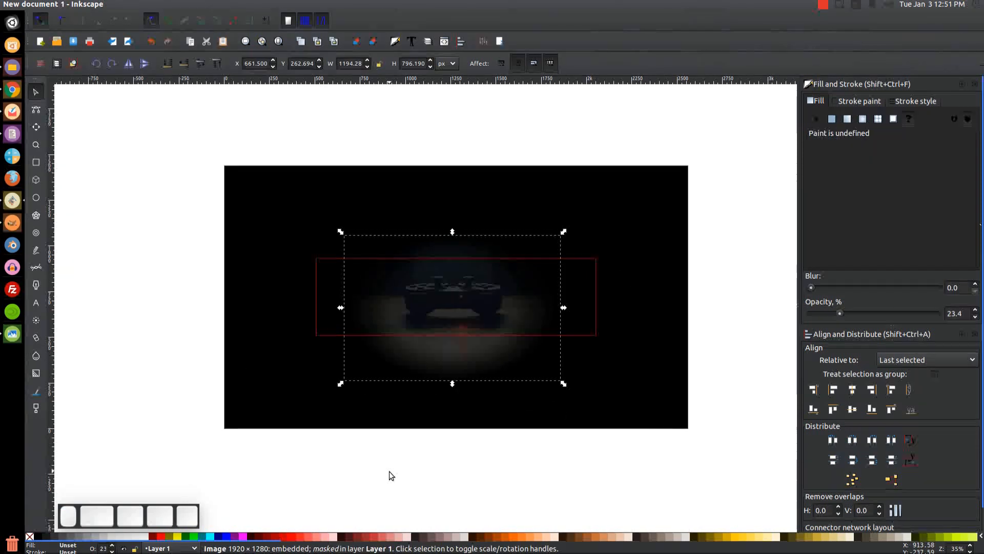
{"action": "left_click_drag", "start_coordinate": [474, 359], "coordinate": [426, 352]}
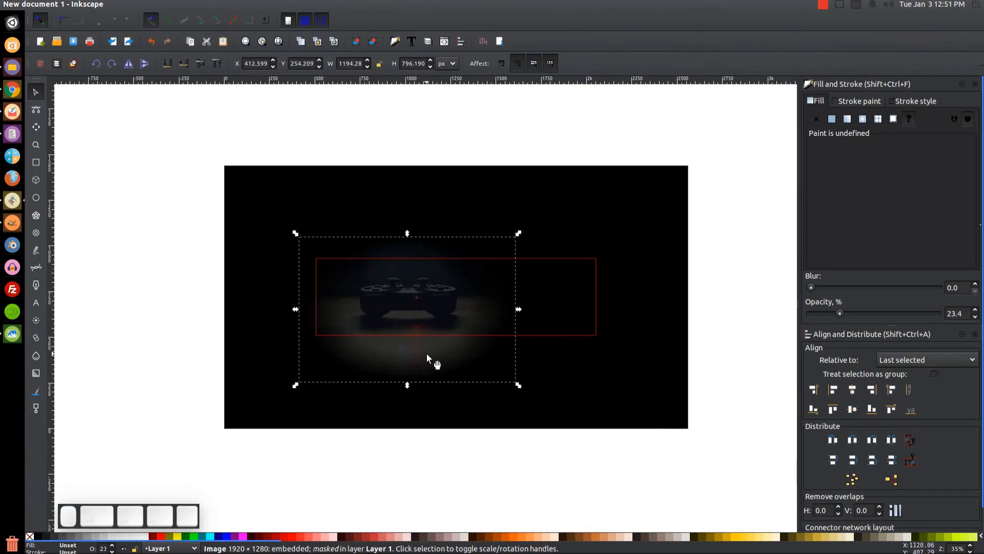
{"action": "left_click", "coordinate": [528, 463]}
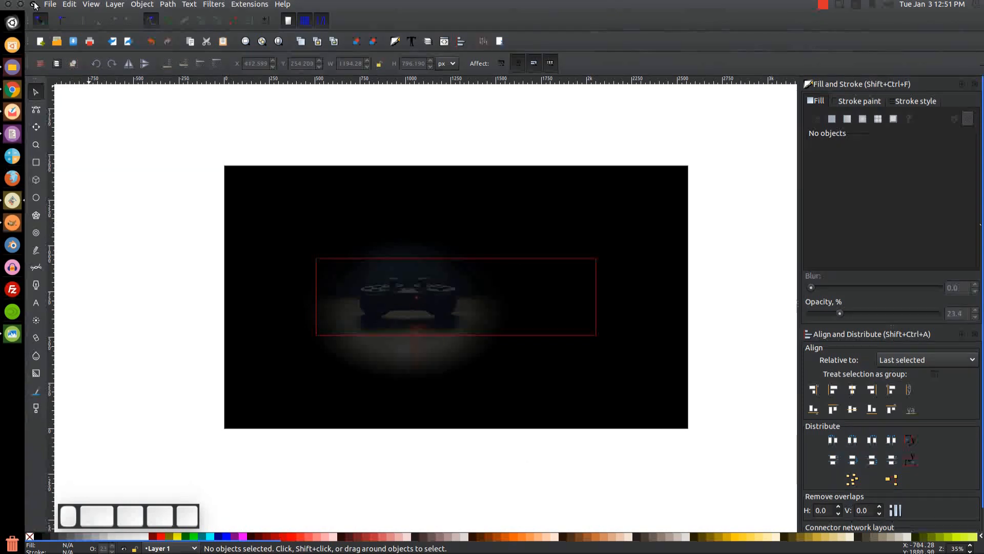
Import minecraft-1106253.png from the desktop into the document as an embedded image.
{"action": "left_click", "coordinate": [34, 4]}
{"action": "left_click", "coordinate": [253, 241]}
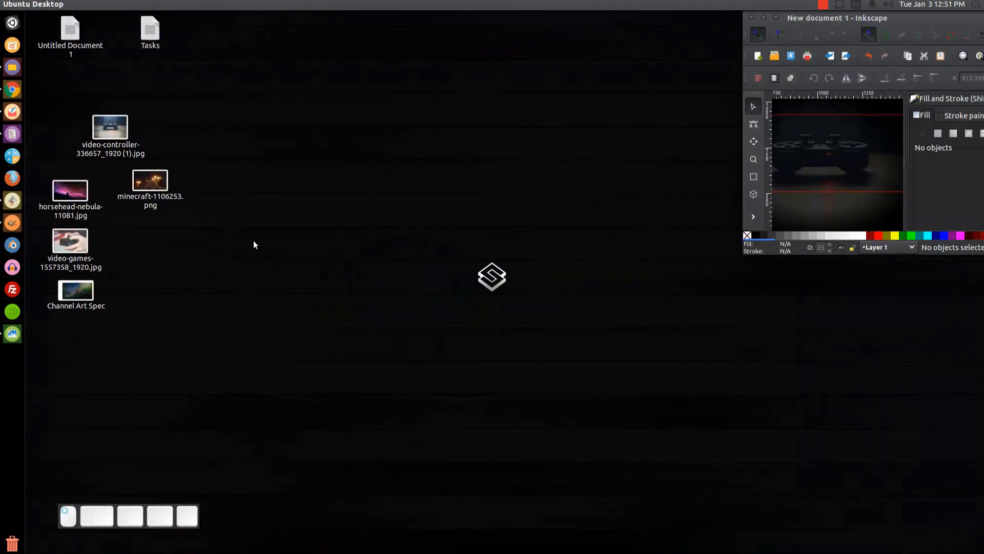
{"action": "left_click", "coordinate": [164, 193]}
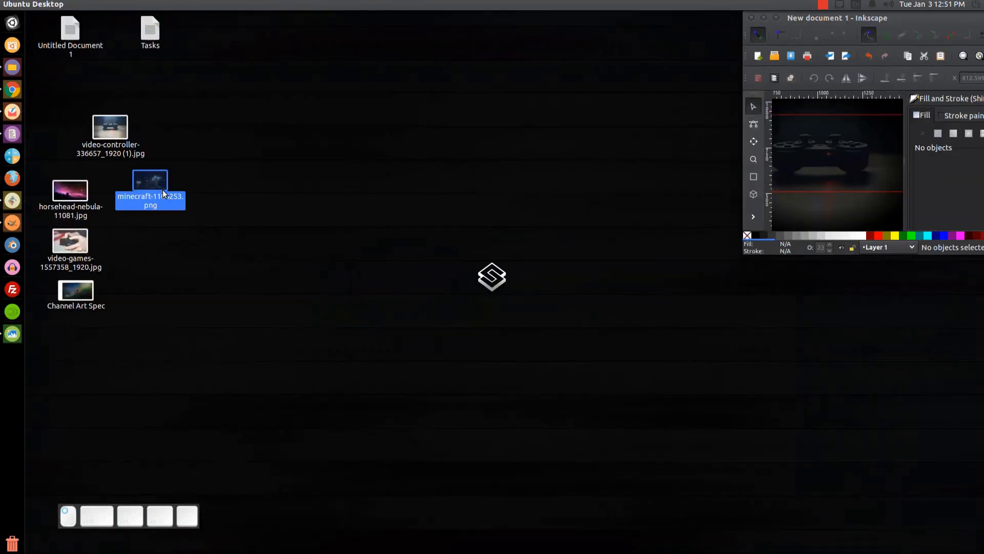
{"action": "left_click_drag", "start_coordinate": [145, 180], "coordinate": [838, 139]}
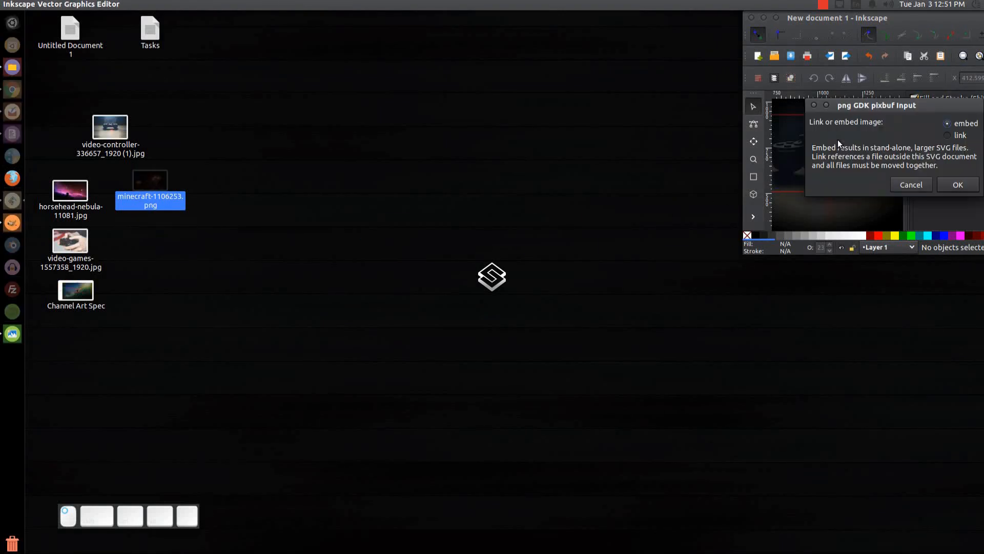
{"action": "left_click", "coordinate": [977, 185]}
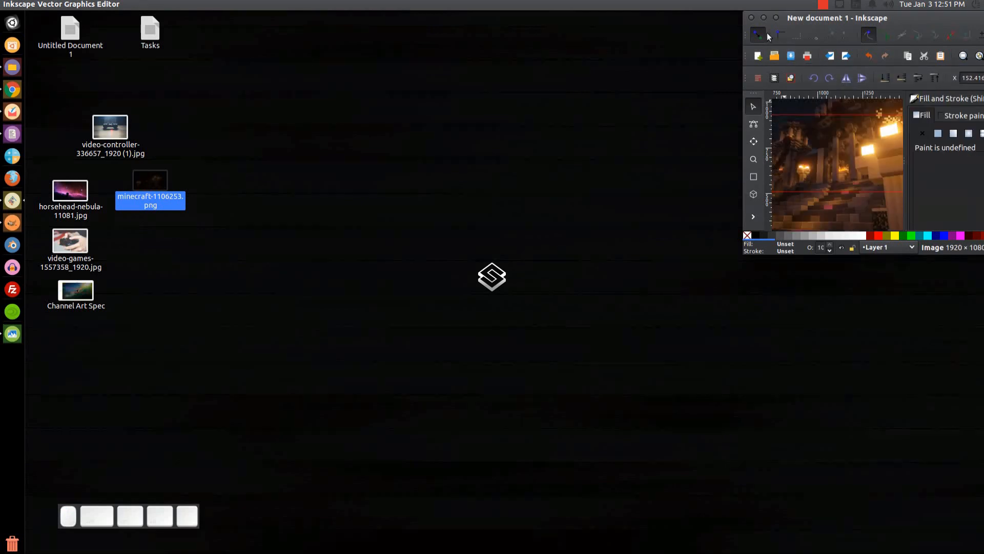
{"action": "left_click", "coordinate": [775, 19]}
Snap the Minecraft photo to the page's bottom-right corner and lower it beneath the controller photo.
{"action": "left_click_drag", "start_coordinate": [497, 257], "coordinate": [550, 220]}
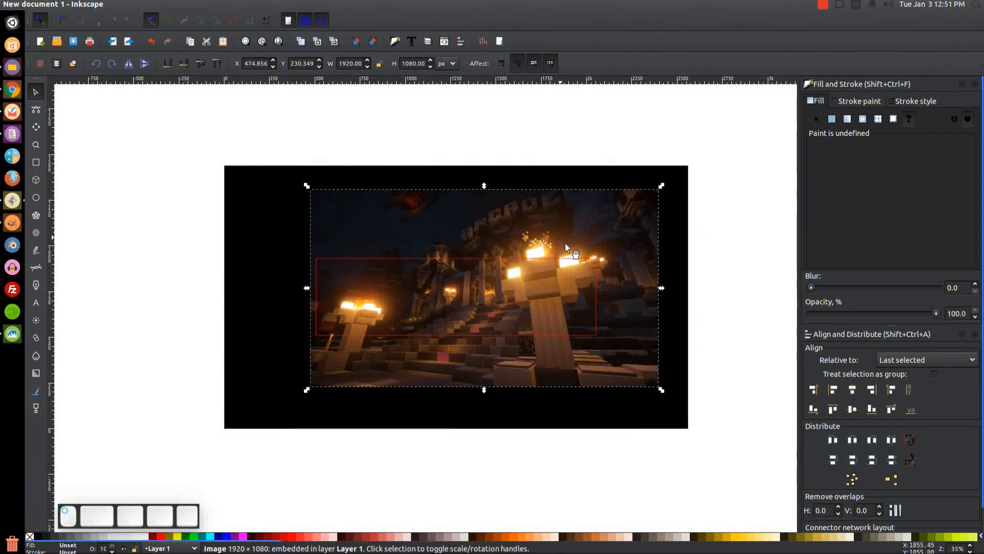
{"action": "left_click_drag", "start_coordinate": [643, 378], "coordinate": [668, 424]}
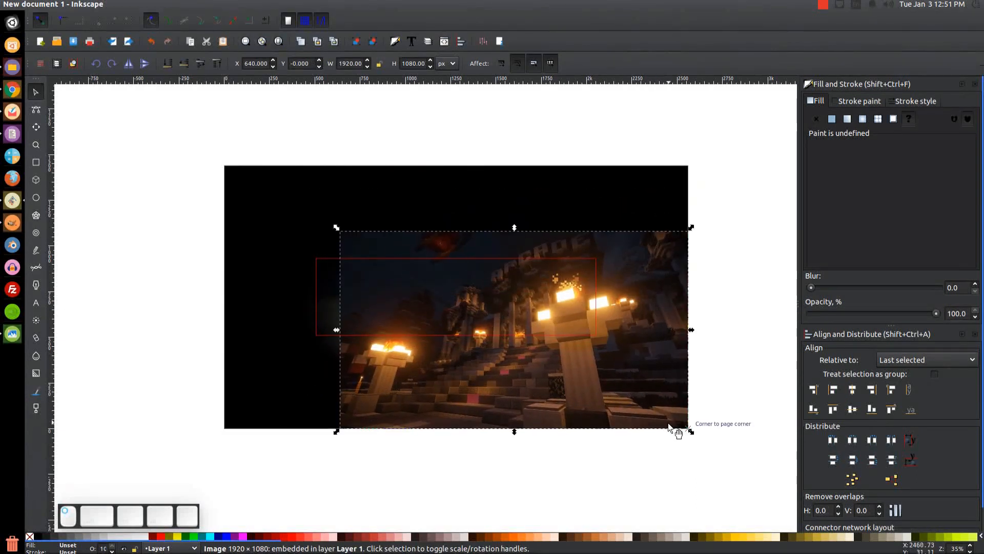
{"action": "left_click", "coordinate": [186, 64]}
{"action": "left_click_drag", "start_coordinate": [475, 340], "coordinate": [395, 312]}
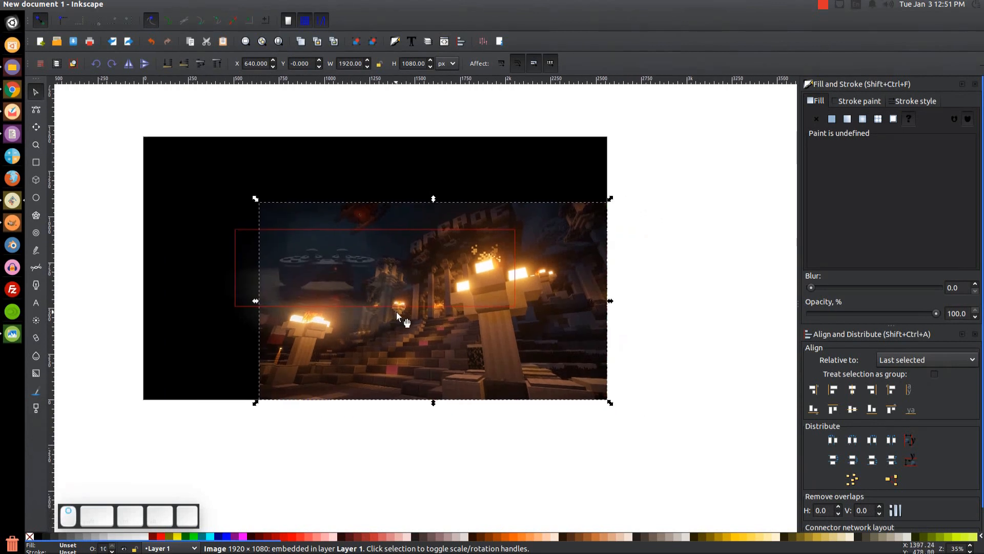
Cover the Minecraft photo with a white rectangle about 2011 × 1171 px and set its opacity to 75%.
{"action": "left_click", "coordinate": [36, 162]}
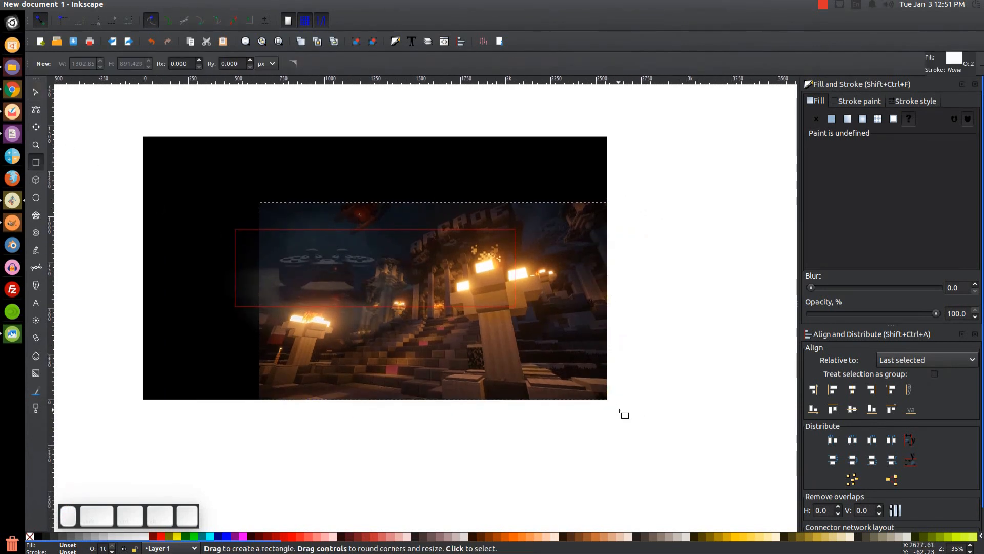
{"action": "mouse_move", "coordinate": [614, 409]}
{"action": "left_mouse_down"}
{"action": "mouse_move", "coordinate": [387, 255]}
{"action": "mouse_move", "coordinate": [250, 195]}
{"action": "left_mouse_up"}
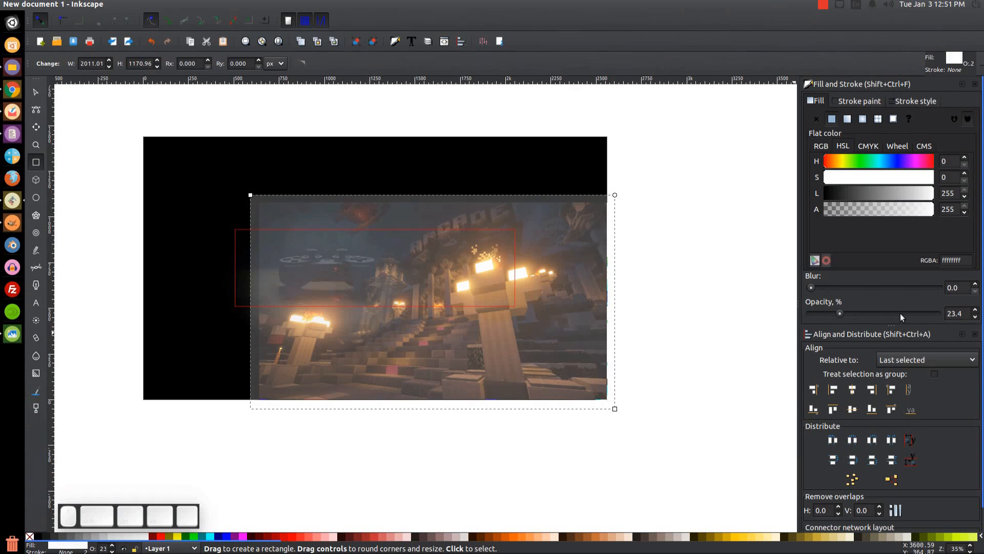
{"action": "mouse_move", "coordinate": [900, 313]}
{"action": "left_mouse_down"}
{"action": "mouse_move", "coordinate": [915, 315]}
{"action": "mouse_move", "coordinate": [905, 313]}
{"action": "left_mouse_up"}
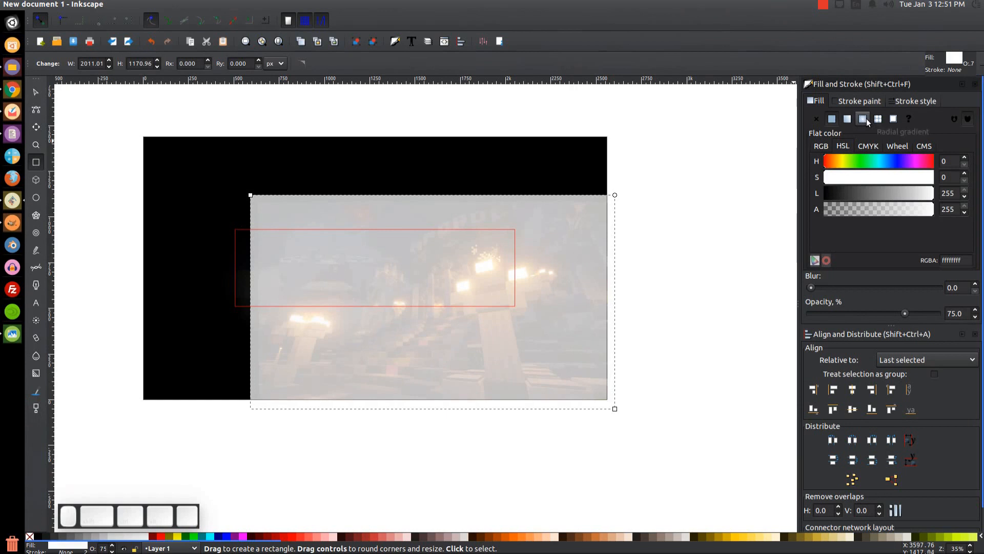
Fill the rectangle with a radial gradient, reusing the existing white-to-black linearGradient3699.
{"action": "left_click", "coordinate": [866, 119]}
{"action": "left_click", "coordinate": [949, 146]}
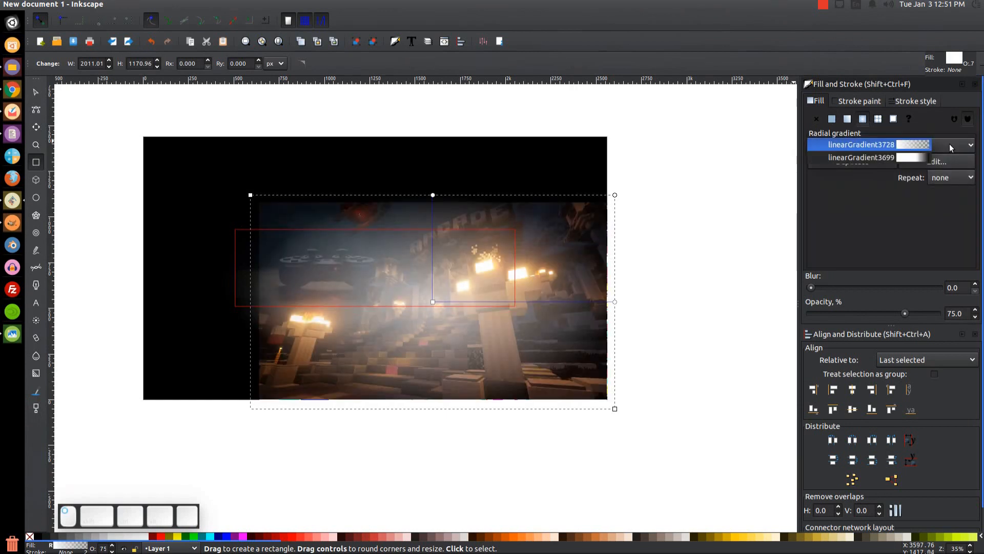
{"action": "left_click", "coordinate": [908, 157]}
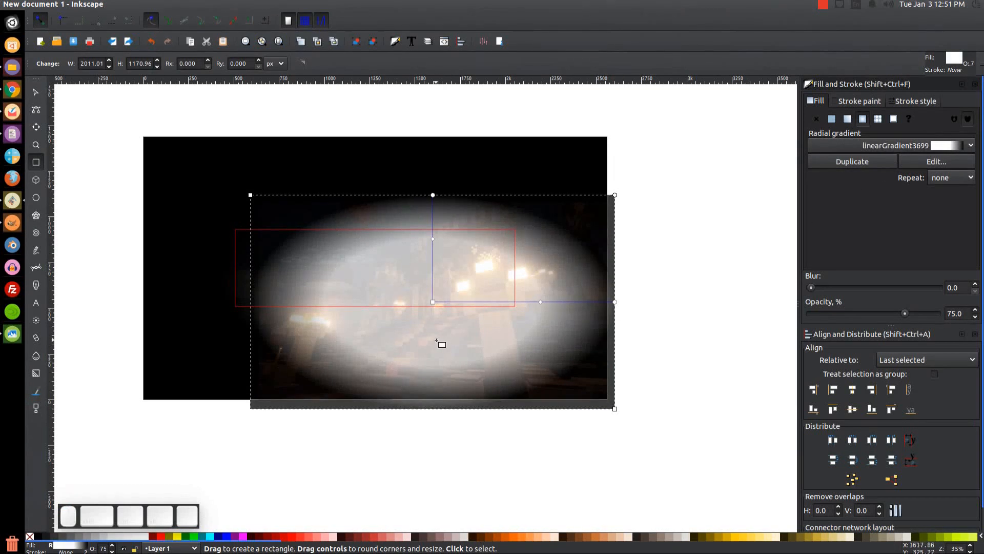
Center the radial gradient on the page's bottom-right corner and stretch its vertical radius up to near the rectangle's top edge.
{"action": "left_click_drag", "start_coordinate": [433, 302], "coordinate": [601, 398]}
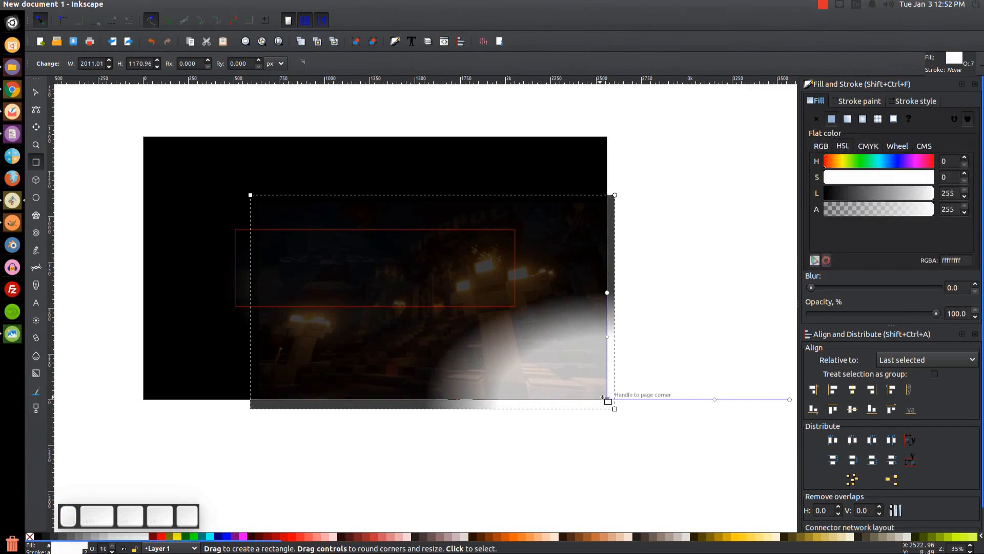
{"action": "left_click_drag", "start_coordinate": [608, 293], "coordinate": [611, 207]}
{"action": "left_click_drag", "start_coordinate": [712, 310], "coordinate": [520, 295]}
{"action": "left_click_drag", "start_coordinate": [543, 378], "coordinate": [595, 357]}
{"action": "mouse_move", "coordinate": [429, 359]}
{"action": "left_mouse_down"}
{"action": "mouse_move", "coordinate": [575, 368]}
{"action": "mouse_move", "coordinate": [489, 443]}
{"action": "mouse_move", "coordinate": [432, 450]}
{"action": "mouse_move", "coordinate": [488, 369]}
{"action": "mouse_move", "coordinate": [430, 444]}
{"action": "left_mouse_up"}
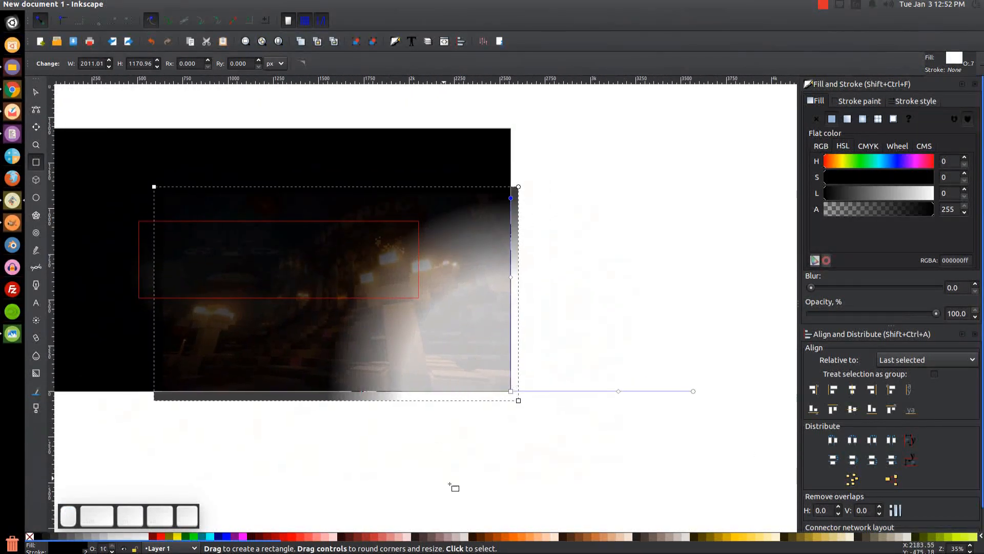
Widen the gradient's horizontal radius to reach near the rectangle's left edge, and move the middle stop outward.
{"action": "key", "text": "ctrl"}
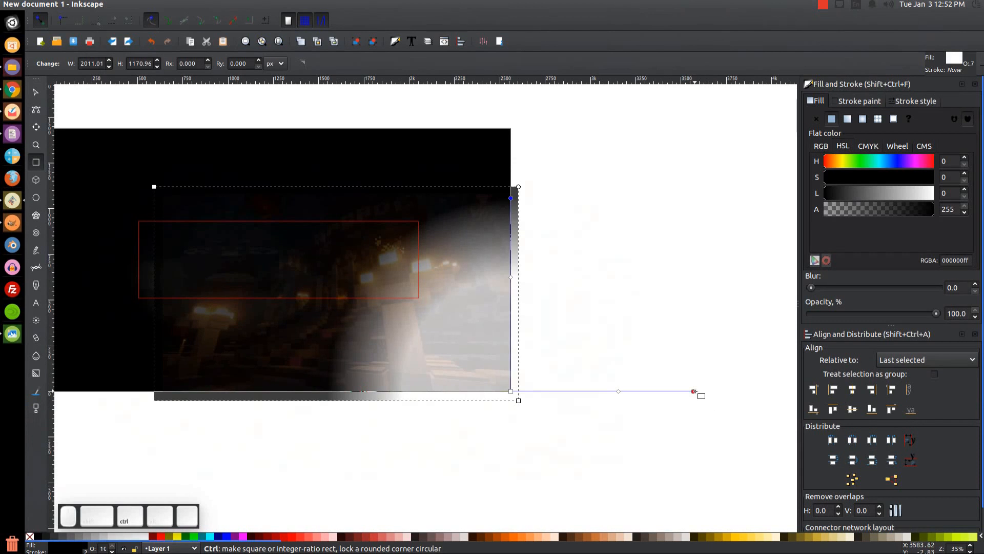
{"action": "left_click_drag", "start_coordinate": [695, 392], "coordinate": [767, 391]}
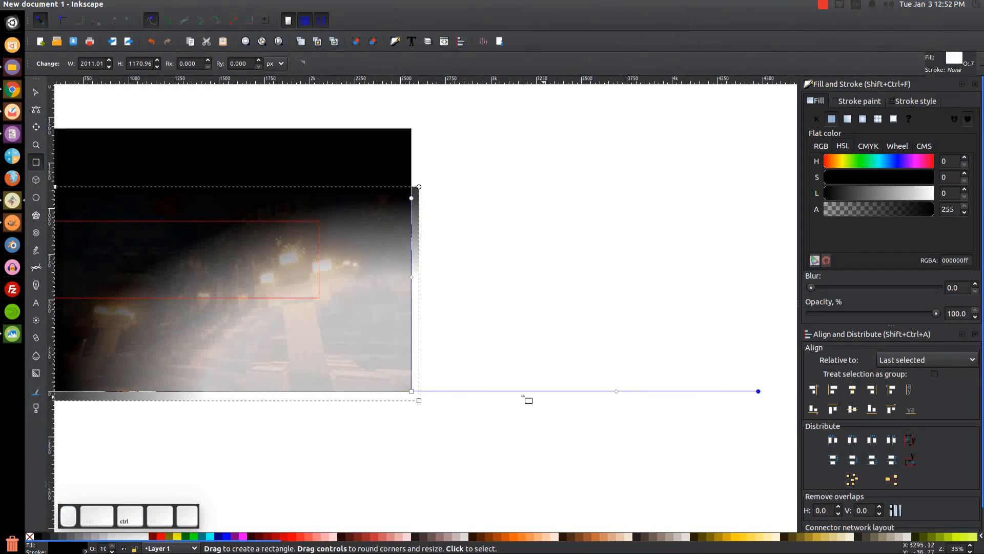
{"action": "left_click_drag", "start_coordinate": [546, 404], "coordinate": [656, 423]}
{"action": "left_click_drag", "start_coordinate": [524, 296], "coordinate": [526, 246]}
{"action": "left_click_drag", "start_coordinate": [491, 364], "coordinate": [608, 393]}
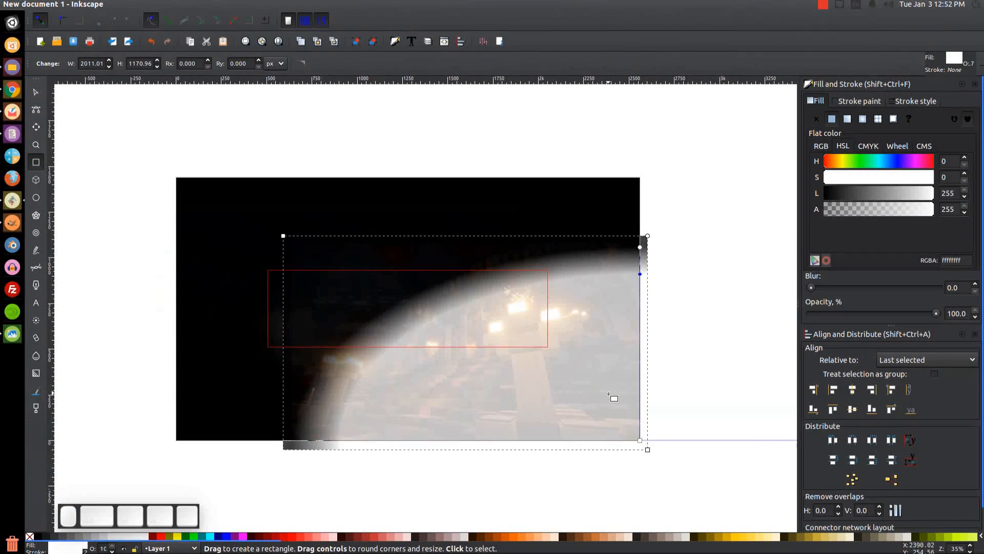
Mask the Minecraft photo with the gradient rectangle and lower the masked photo's opacity to 59.4%.
{"action": "left_click", "coordinate": [35, 90]}
{"action": "left_click_drag", "start_coordinate": [500, 417], "coordinate": [486, 385]}
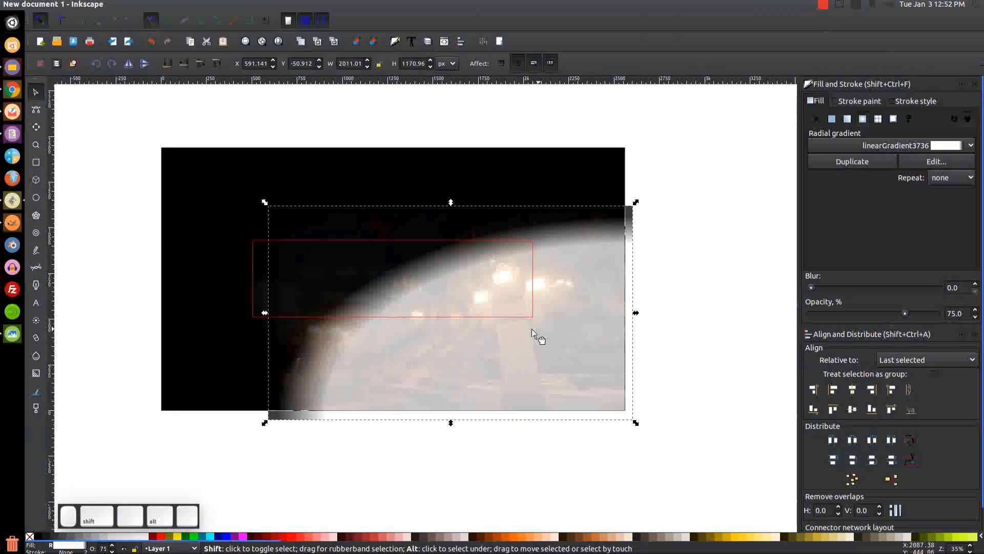
{"action": "left_click", "coordinate": [518, 373], "text": "alt+shift"}
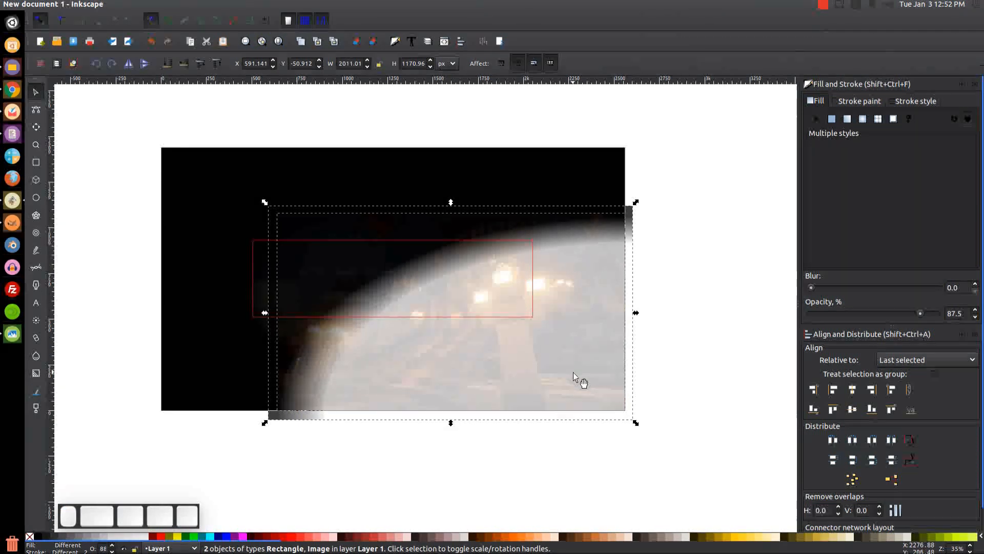
{"action": "left_click", "coordinate": [142, 4]}
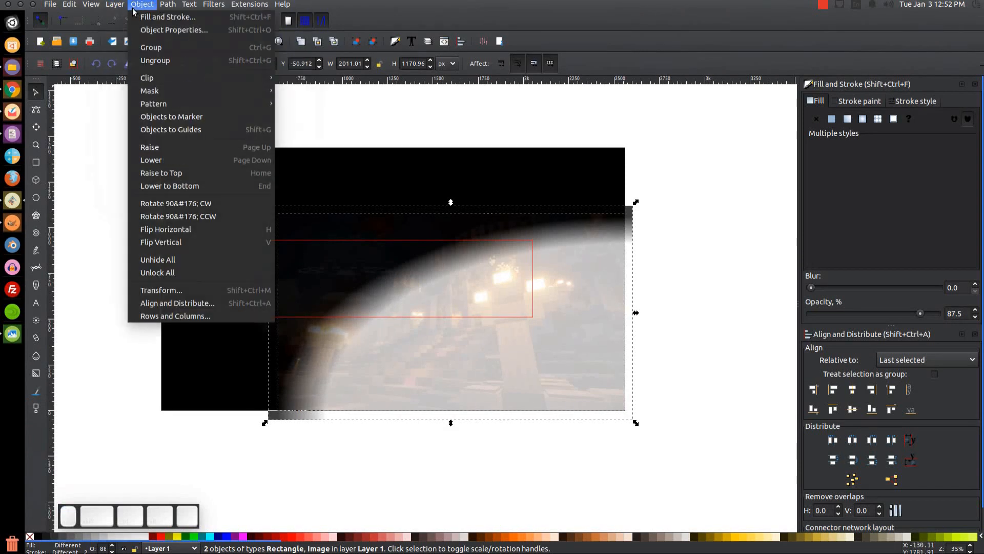
{"action": "mouse_move", "coordinate": [173, 94]}
{"action": "left_click", "coordinate": [310, 90]}
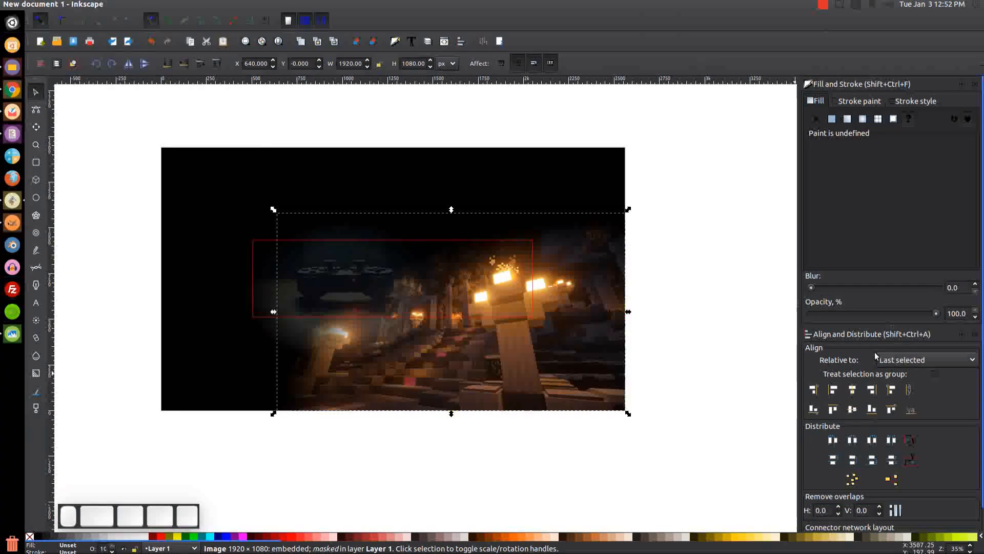
{"action": "left_click_drag", "start_coordinate": [935, 317], "coordinate": [885, 318]}
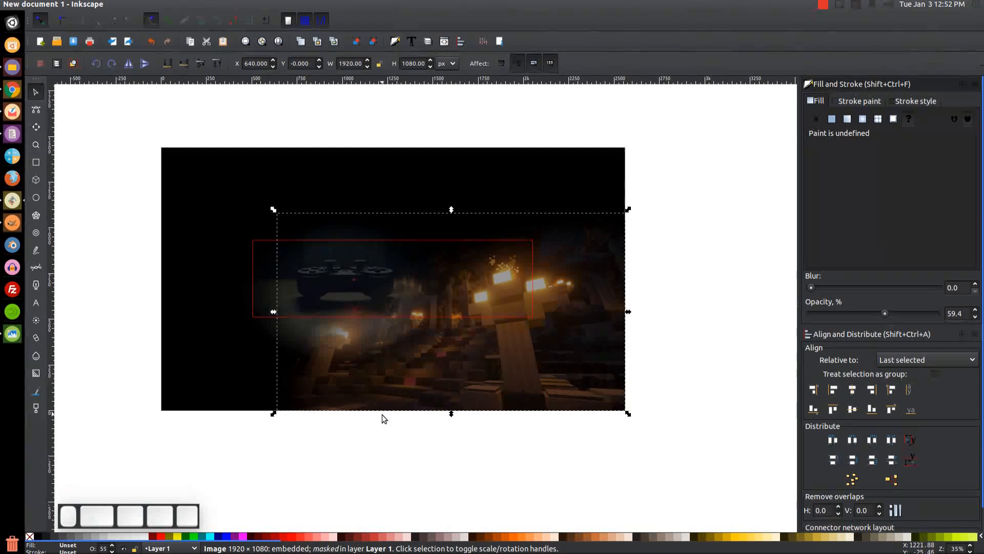
{"action": "left_click", "coordinate": [692, 285]}
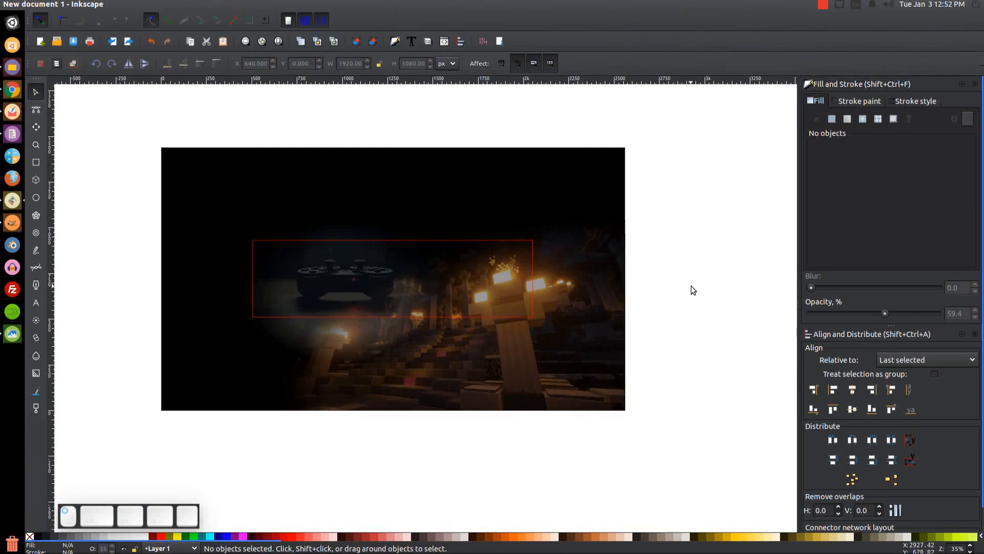
Check the finished design in thumbnail.png, and import video-games-1557358_1920.jpg from the desktop into the Inkscape document as an embedded image.
{"action": "left_click", "coordinate": [13, 333]}
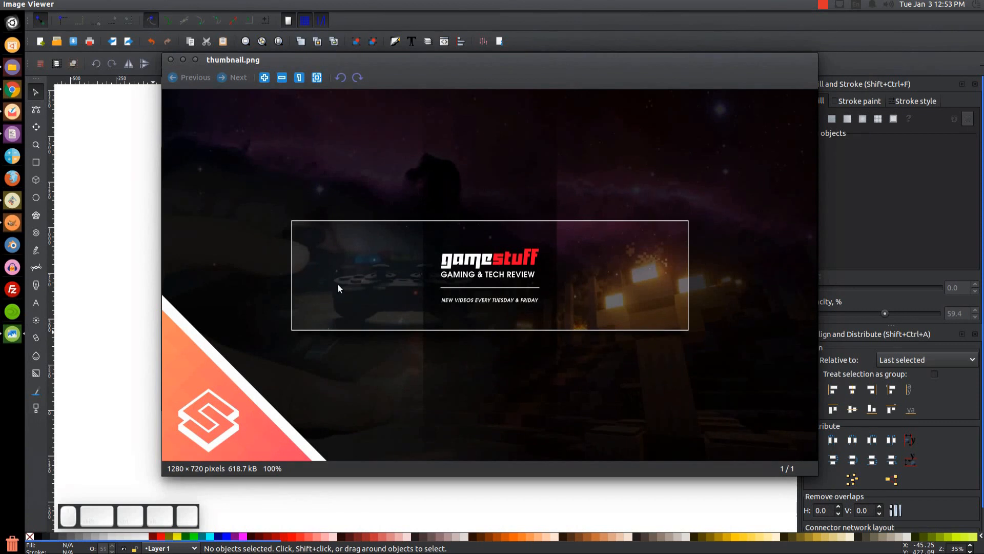
{"action": "left_click", "coordinate": [184, 59]}
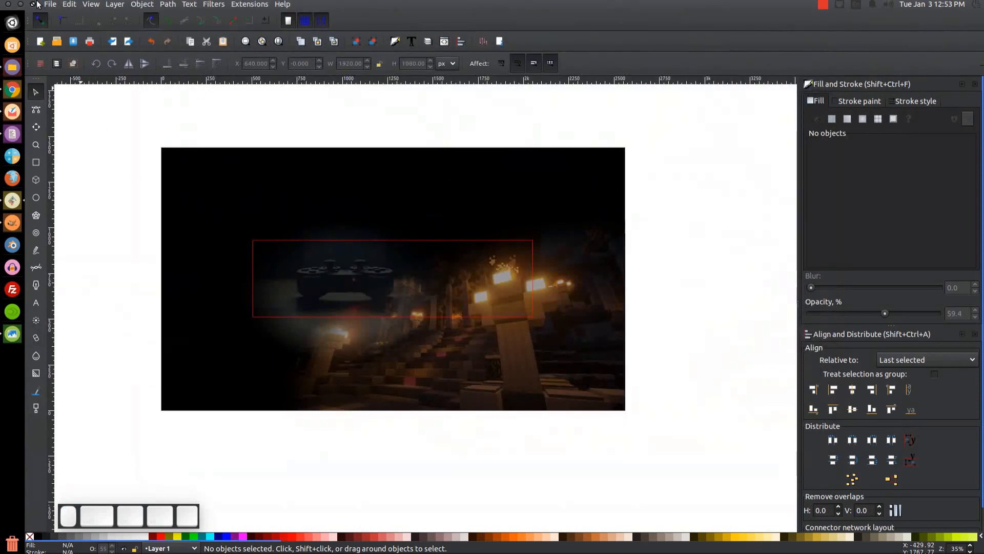
{"action": "left_click", "coordinate": [34, 5]}
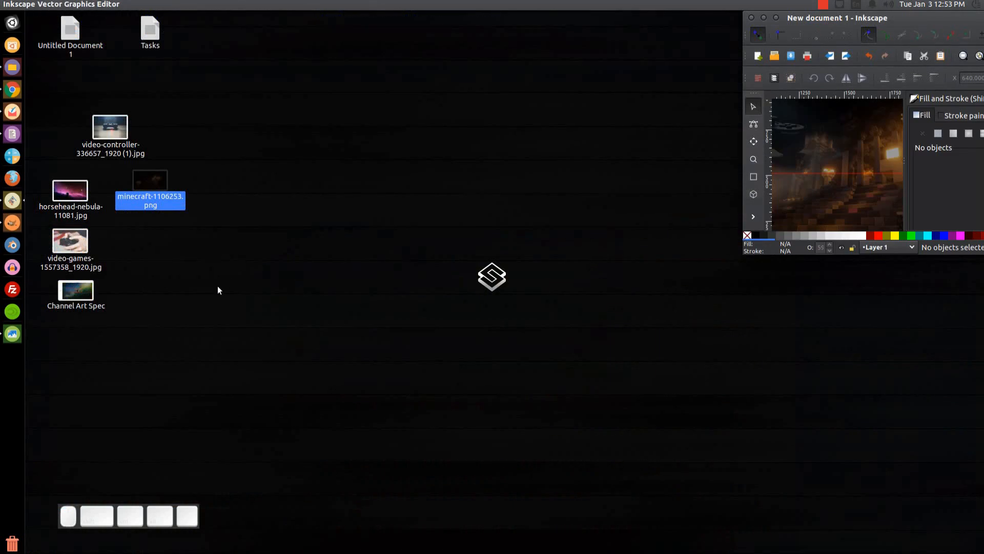
{"action": "left_click_drag", "start_coordinate": [80, 241], "coordinate": [860, 133]}
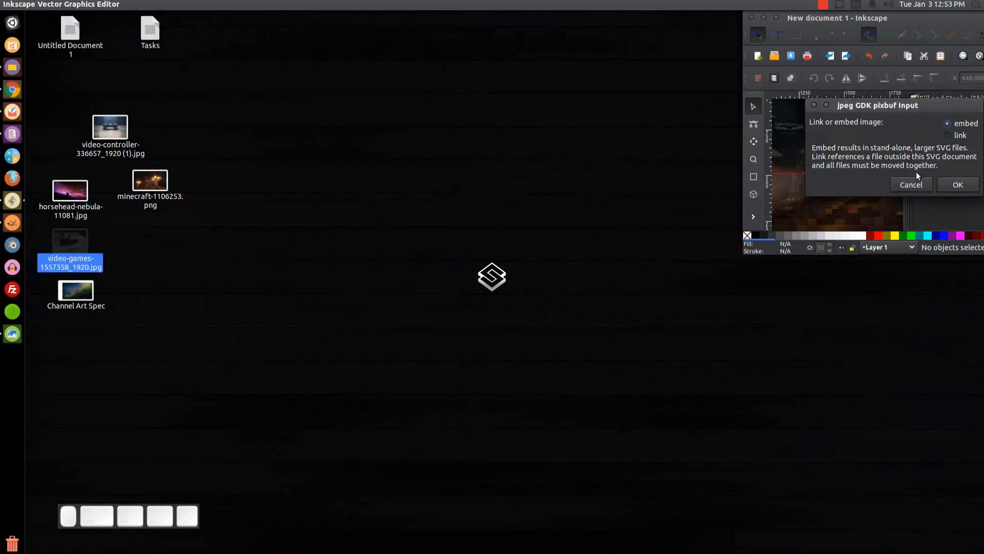
{"action": "left_click", "coordinate": [959, 185]}
{"action": "left_click", "coordinate": [775, 17]}
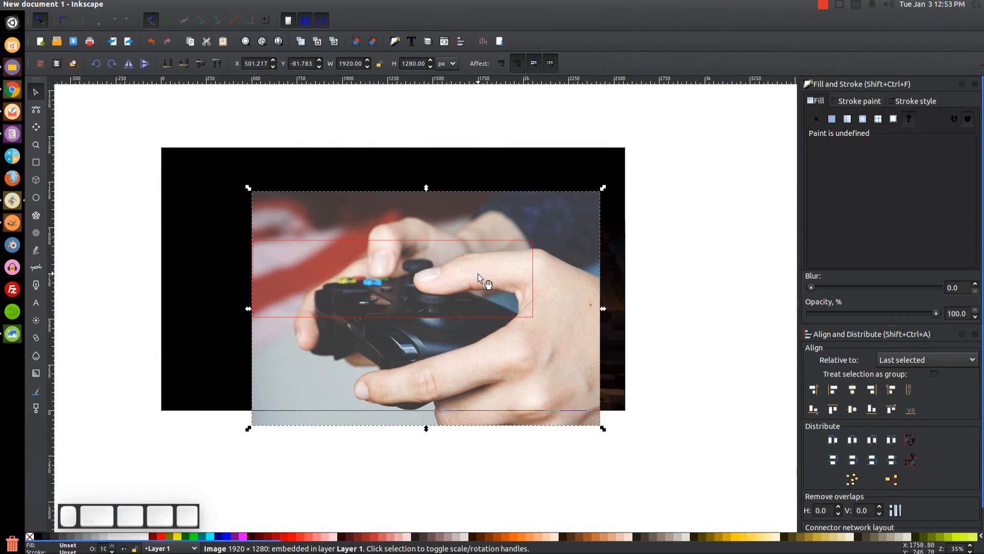
Move the controller photo over the page's left edge with its bottom on the page border, X about -647 px, and flip it horizontally.
{"action": "left_click_drag", "start_coordinate": [420, 224], "coordinate": [226, 186]}
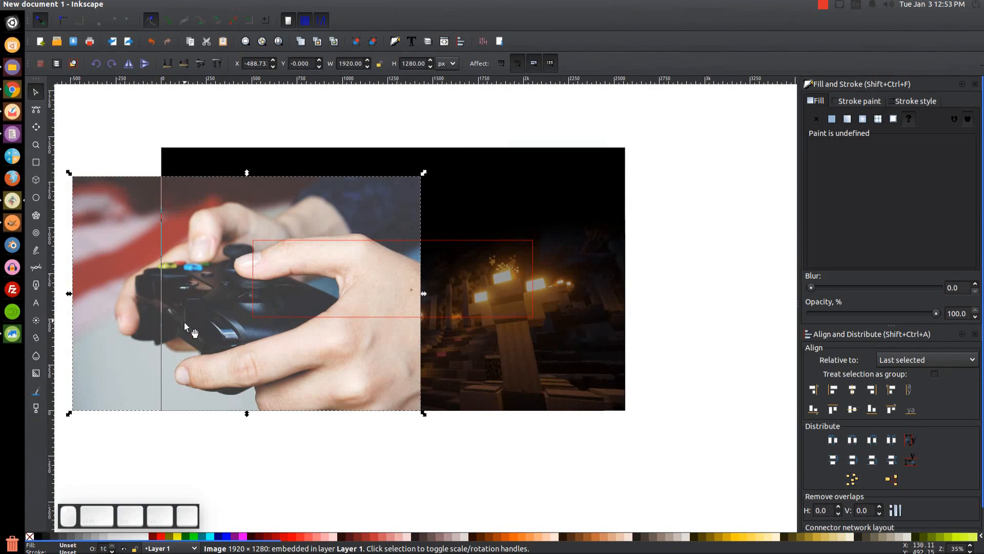
{"action": "left_click_drag", "start_coordinate": [336, 348], "coordinate": [168, 366]}
{"action": "scroll", "coordinate": [406, 413], "scroll_direction": "left", "scroll_amount": 2}
{"action": "left_click_drag", "start_coordinate": [103, 425], "coordinate": [225, 395]}
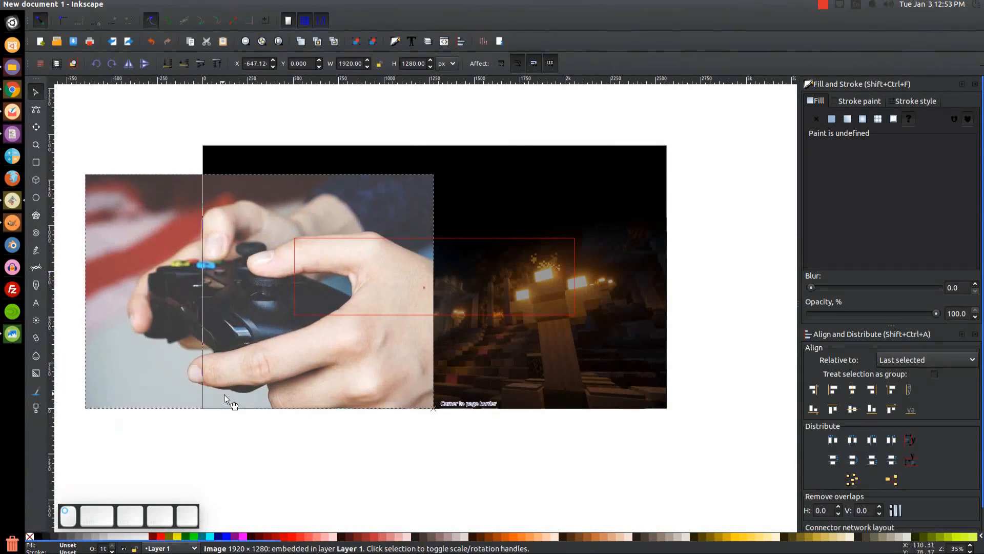
{"action": "left_click", "coordinate": [134, 67]}
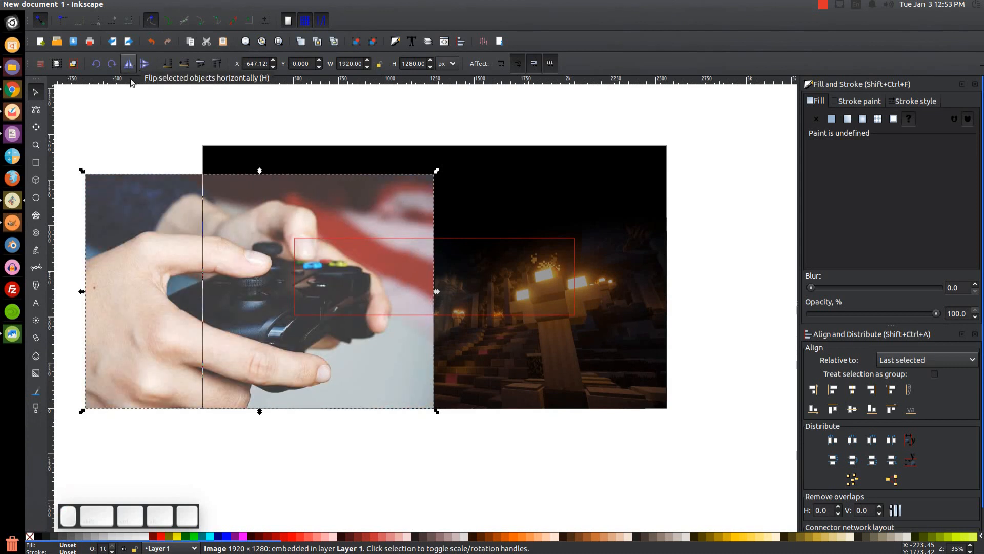
With the photo faded to 39.8% opacity, shift it right to X about -616 px and bottom-align it with the black background.
{"action": "left_click_drag", "start_coordinate": [937, 314], "coordinate": [894, 314]}
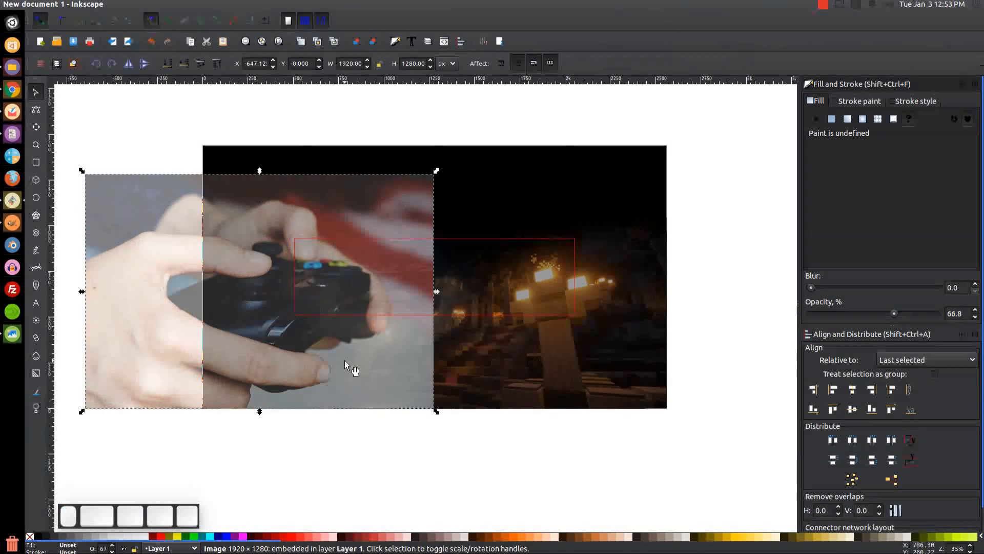
{"action": "left_click_drag", "start_coordinate": [895, 314], "coordinate": [862, 313]}
{"action": "left_click_drag", "start_coordinate": [287, 347], "coordinate": [317, 366]}
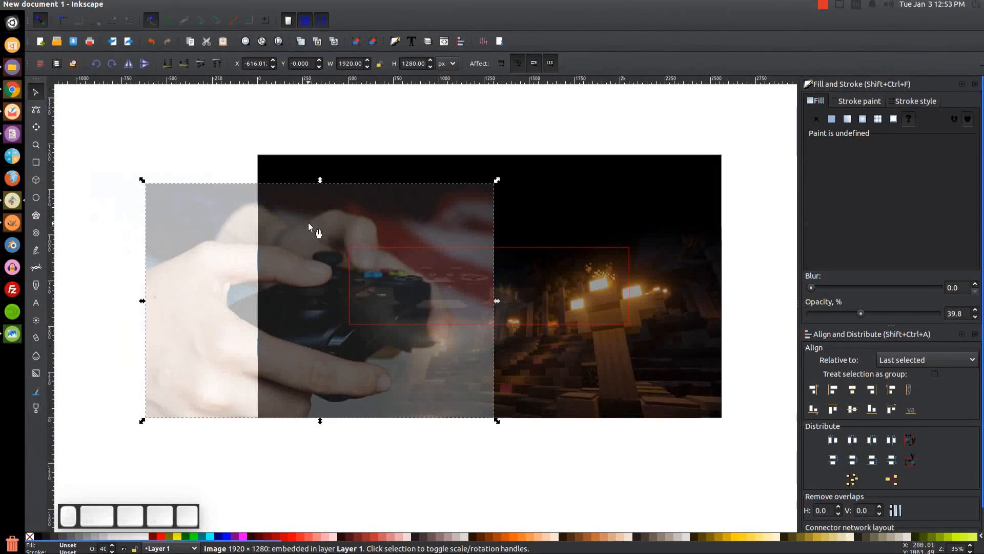
{"action": "left_click", "coordinate": [337, 157], "text": "shift"}
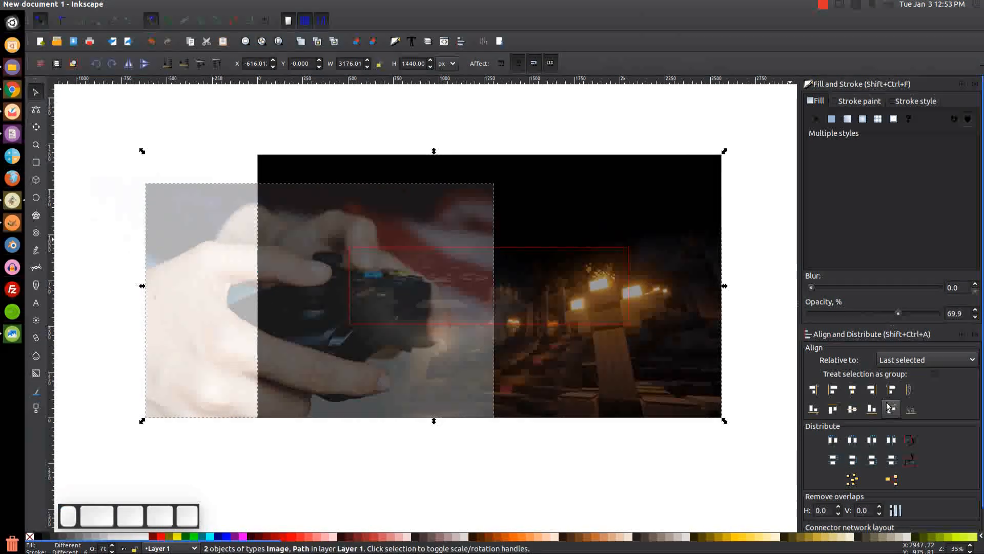
{"action": "left_click", "coordinate": [870, 410]}
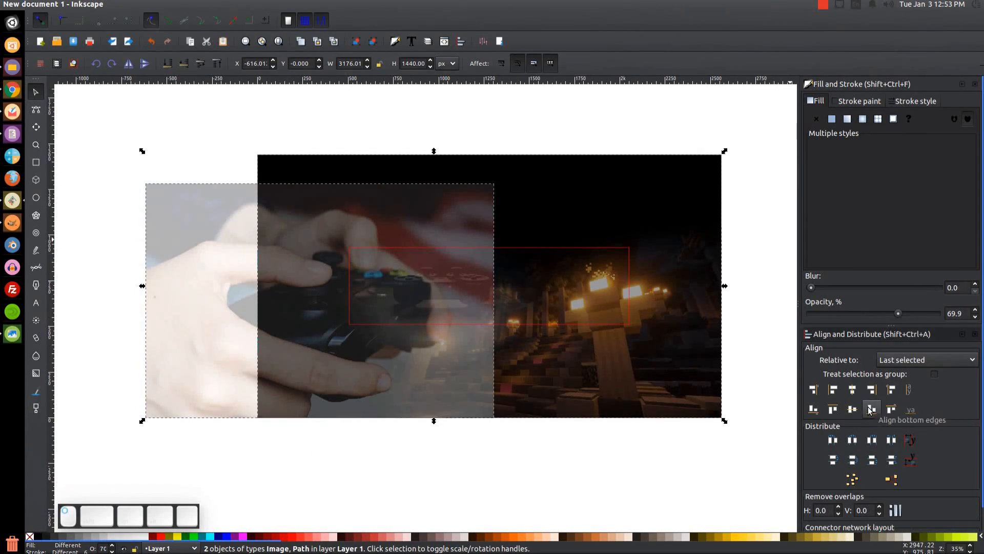
Select only the controller photo and restore its opacity to 100%.
{"action": "left_click", "coordinate": [362, 464]}
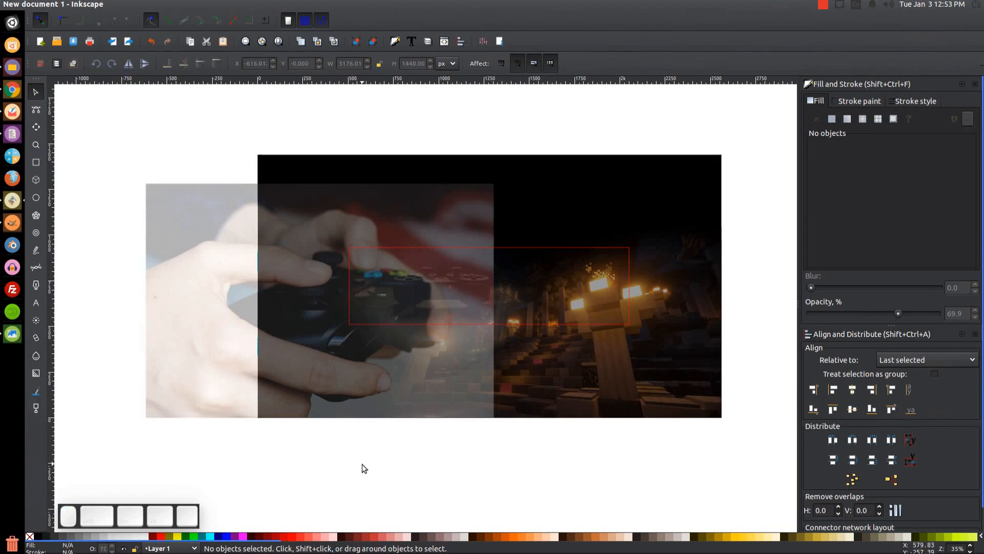
{"action": "left_click", "coordinate": [455, 204]}
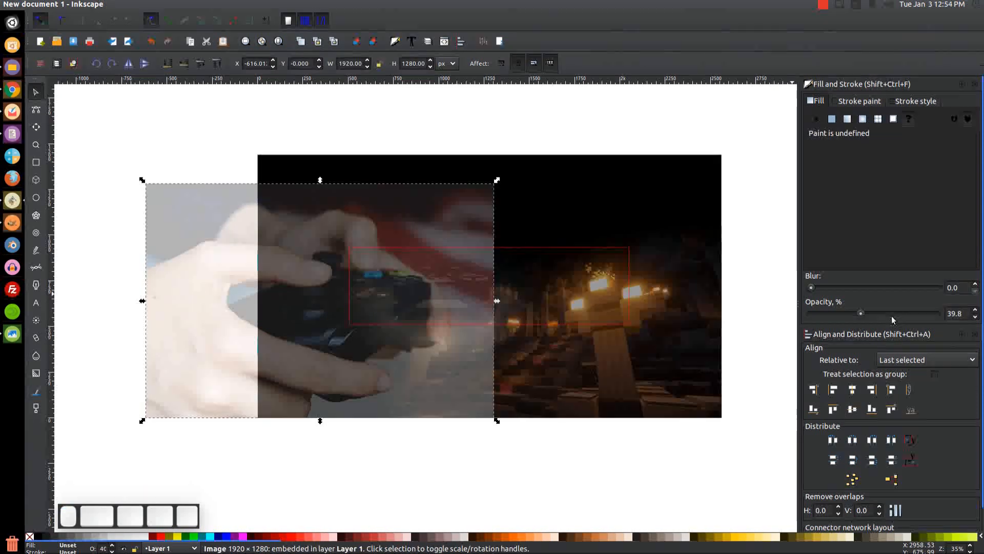
{"action": "left_click_drag", "start_coordinate": [861, 314], "coordinate": [983, 323]}
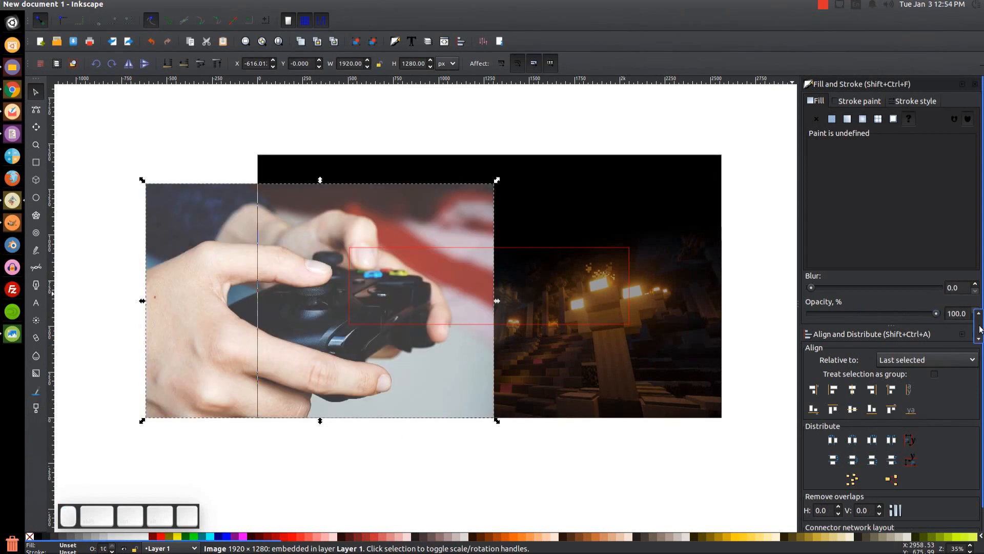
Clip the controller photo with a duplicate of the black background, and group the clipped photo.
{"action": "left_click", "coordinate": [361, 157]}
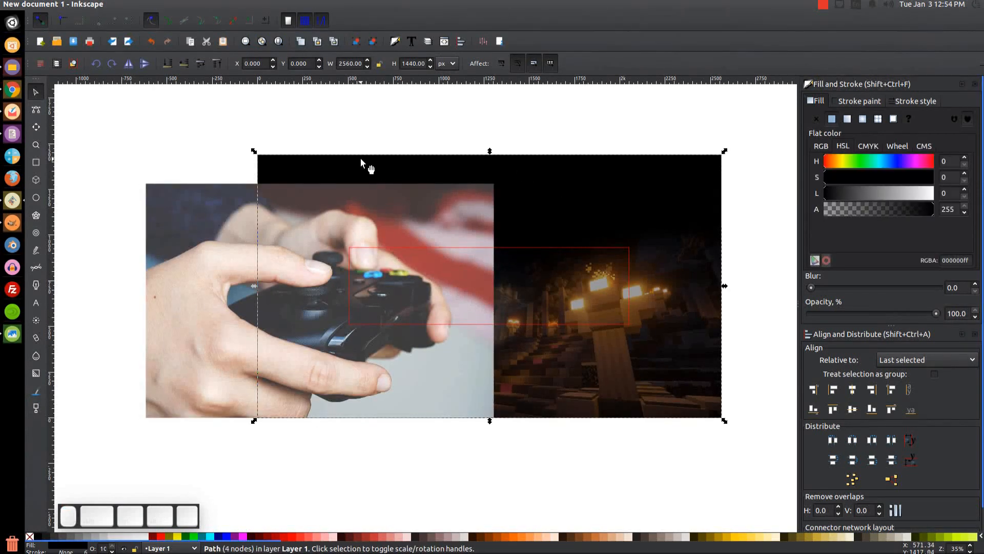
{"action": "right_click", "coordinate": [361, 158]}
{"action": "left_click", "coordinate": [392, 245]}
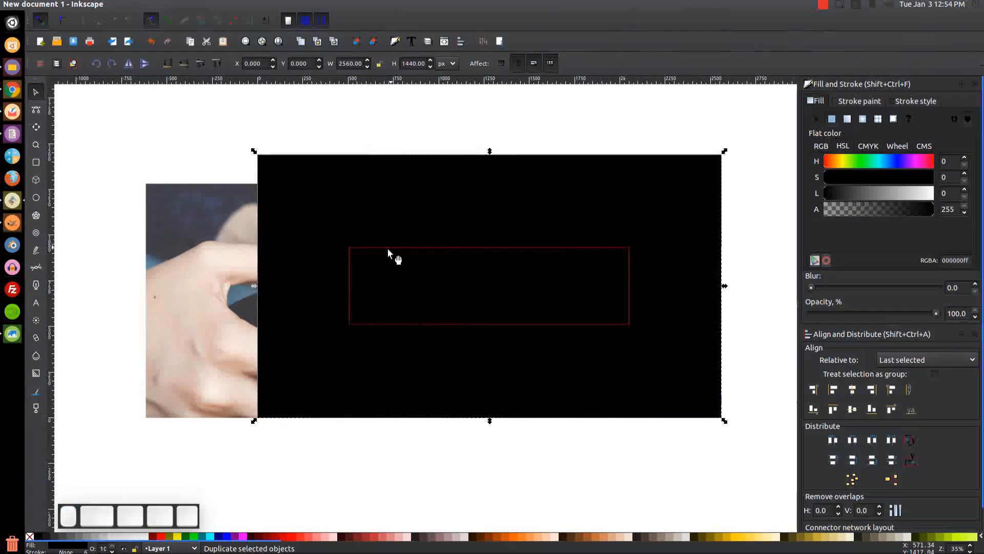
{"action": "left_click", "coordinate": [189, 195], "text": "shift"}
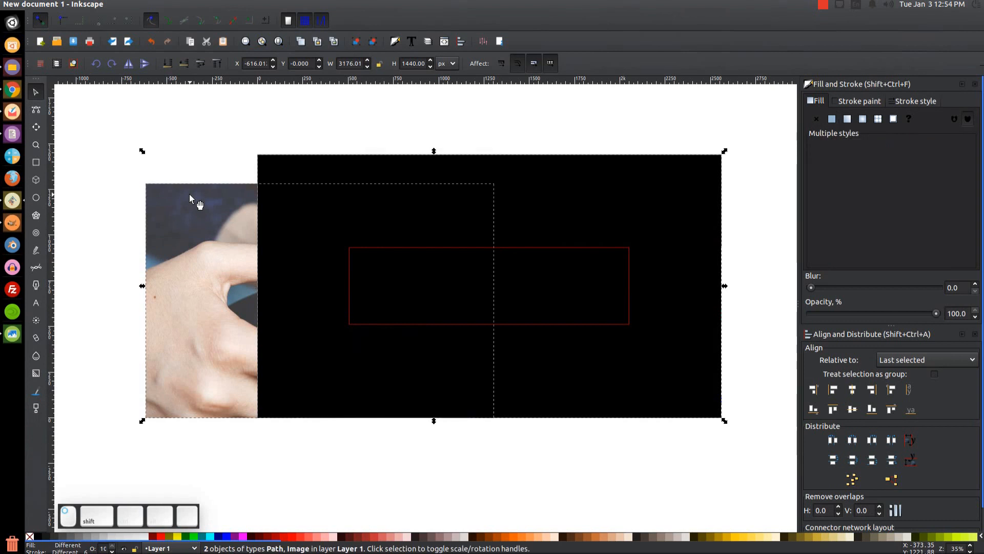
{"action": "left_click", "coordinate": [138, 5]}
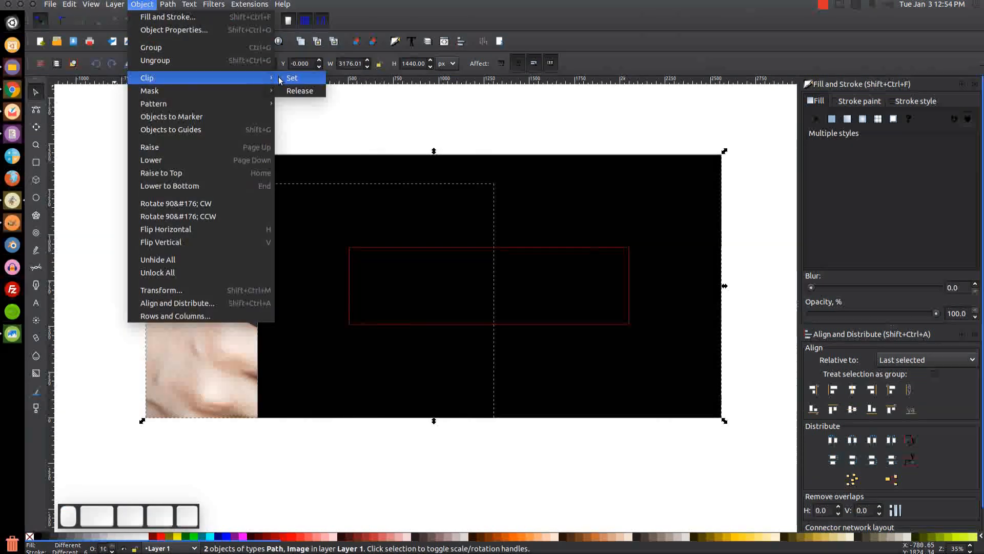
{"action": "left_click", "coordinate": [280, 78]}
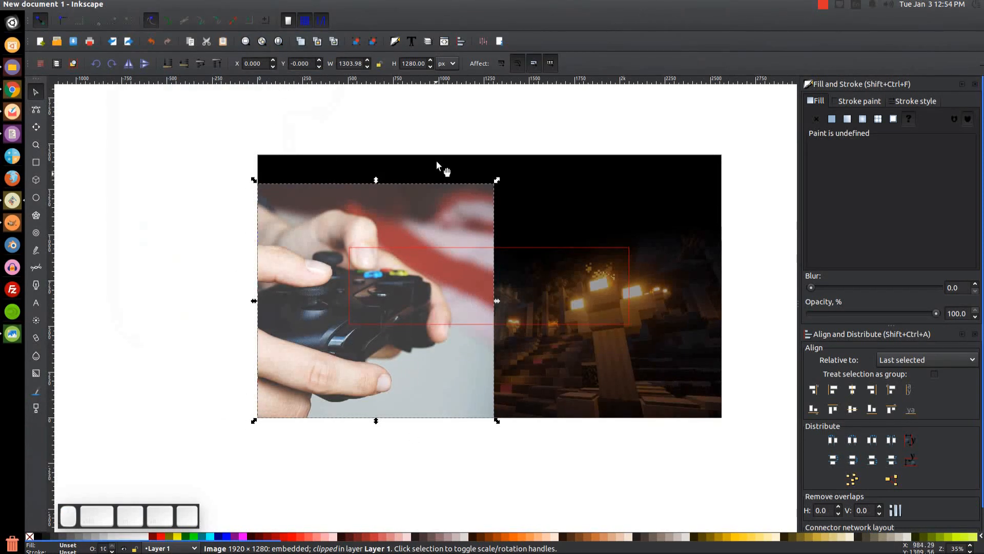
{"action": "left_click", "coordinate": [356, 42]}
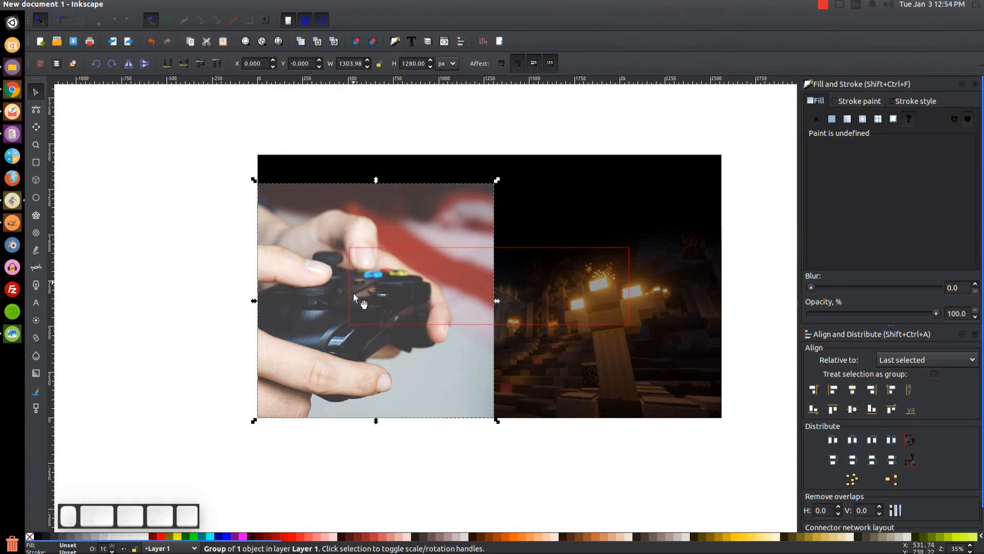
Draw a white rectangle about 1431 × 1428 px covering the clipped controller photo and set its opacity to 86.9%.
{"action": "left_click_drag", "start_coordinate": [348, 412], "coordinate": [326, 403]}
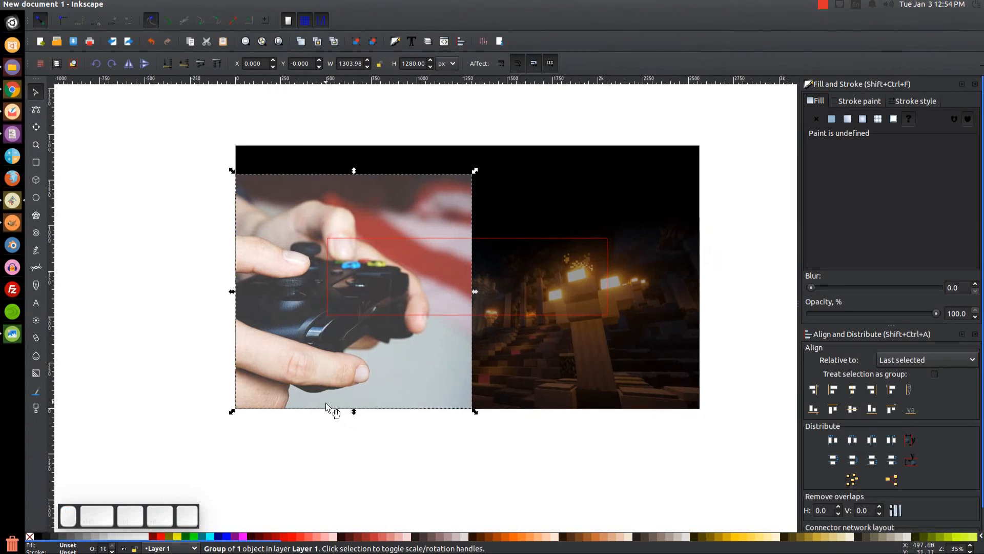
{"action": "left_click", "coordinate": [36, 162]}
{"action": "left_click_drag", "start_coordinate": [219, 168], "coordinate": [479, 428]}
{"action": "left_click_drag", "start_coordinate": [937, 315], "coordinate": [920, 313]}
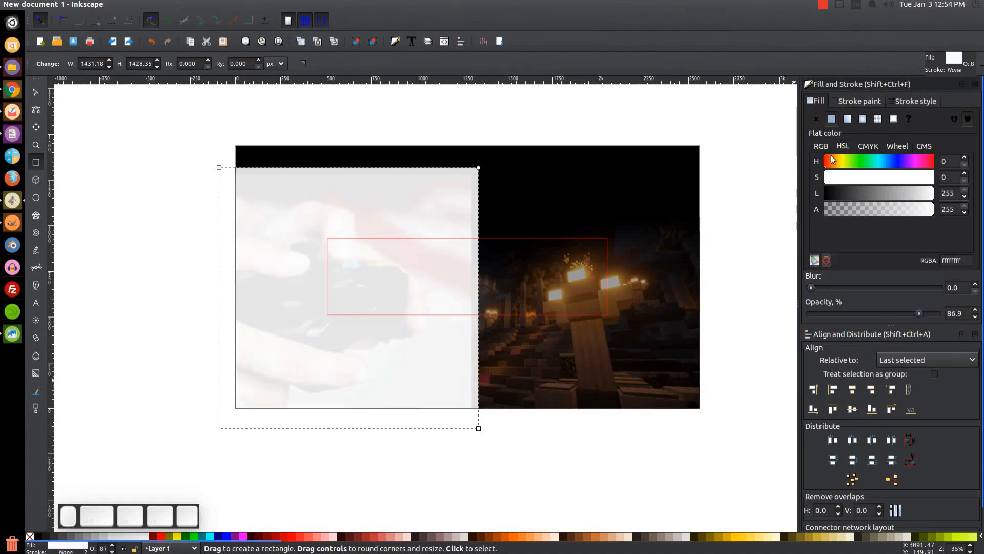
Give the rectangle a radial gradient fill using the existing linearGradient3736.
{"action": "left_click", "coordinate": [861, 121]}
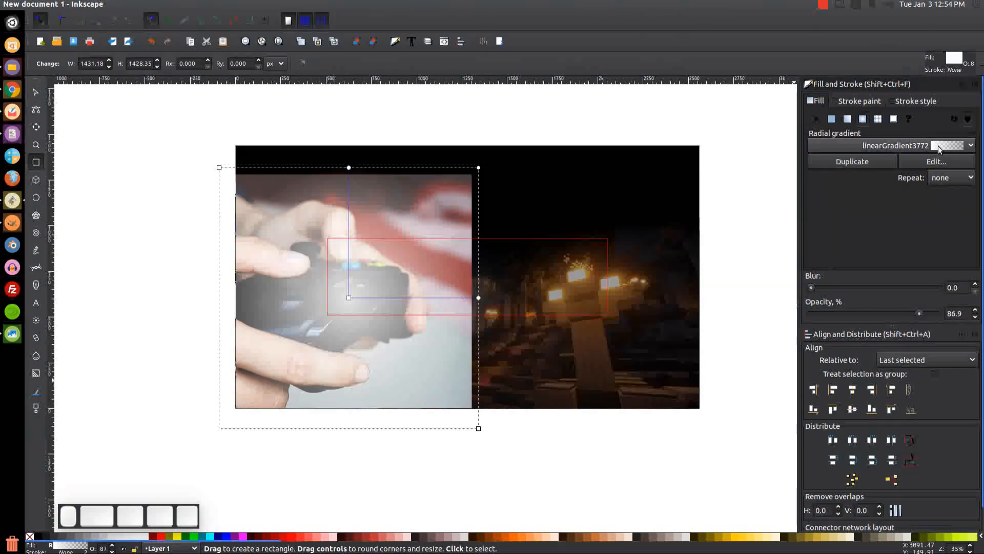
{"action": "left_click", "coordinate": [939, 145]}
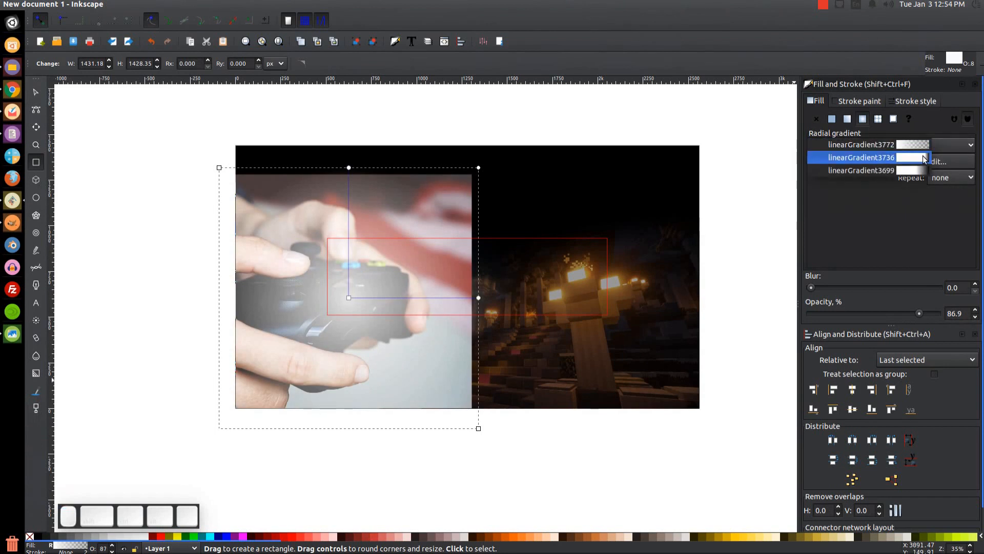
{"action": "left_click", "coordinate": [925, 158]}
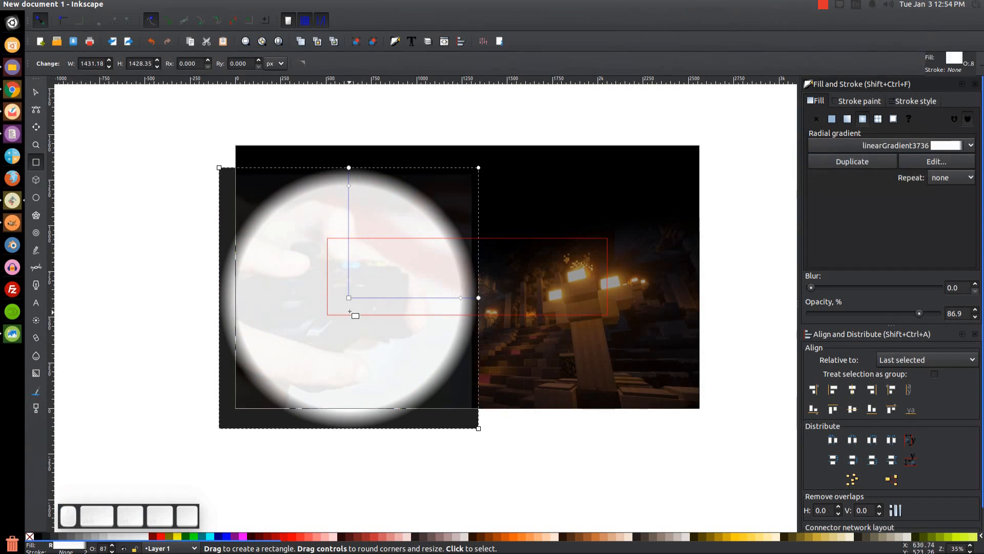
Center the radial gradient on the page's bottom-left corner and stretch both radii to near the rectangle's right and top edges.
{"action": "left_click_drag", "start_coordinate": [349, 297], "coordinate": [235, 409]}
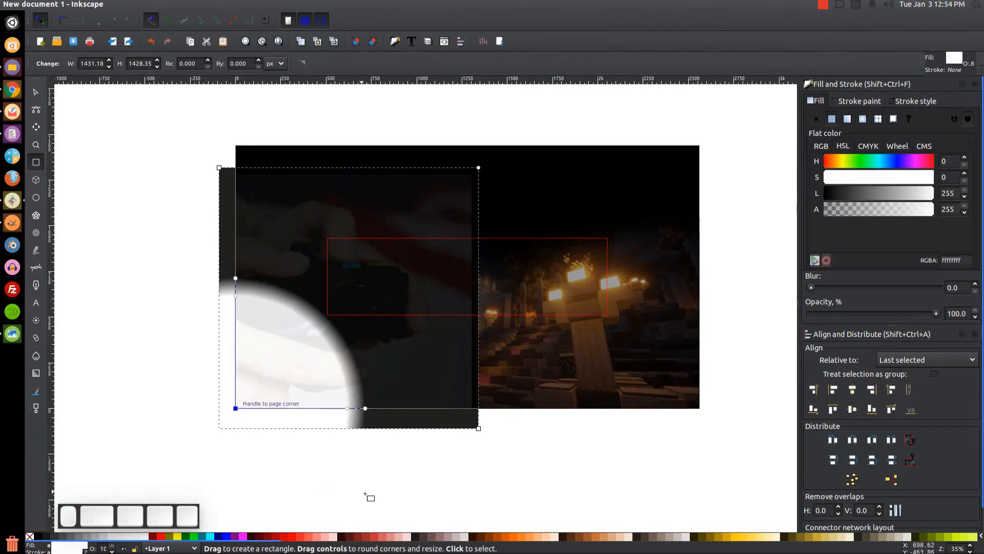
{"action": "left_click_drag", "start_coordinate": [368, 415], "coordinate": [465, 418]}
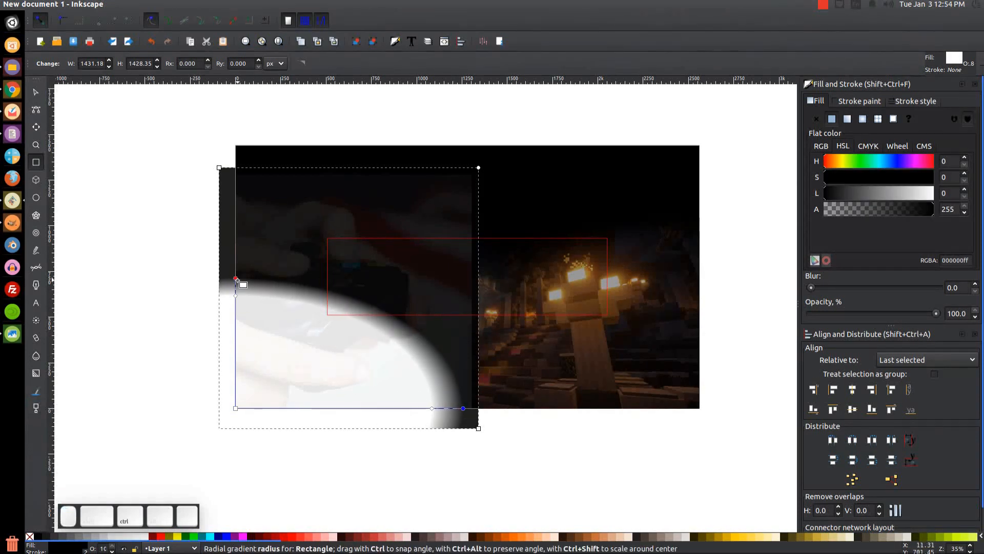
{"action": "left_click_drag", "start_coordinate": [235, 280], "coordinate": [246, 182]}
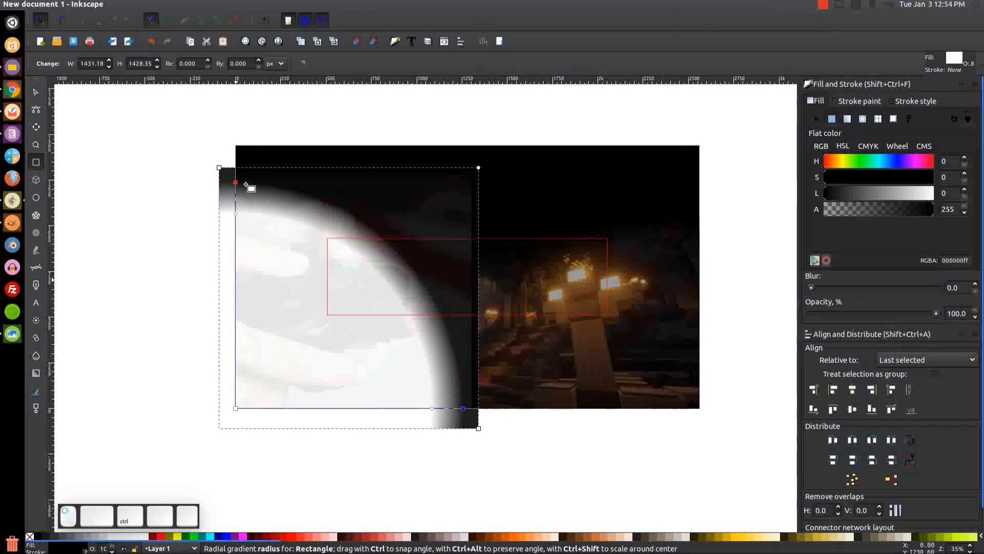
{"action": "scroll", "coordinate": [451, 481], "scroll_direction": "up", "scroll_amount": 2}
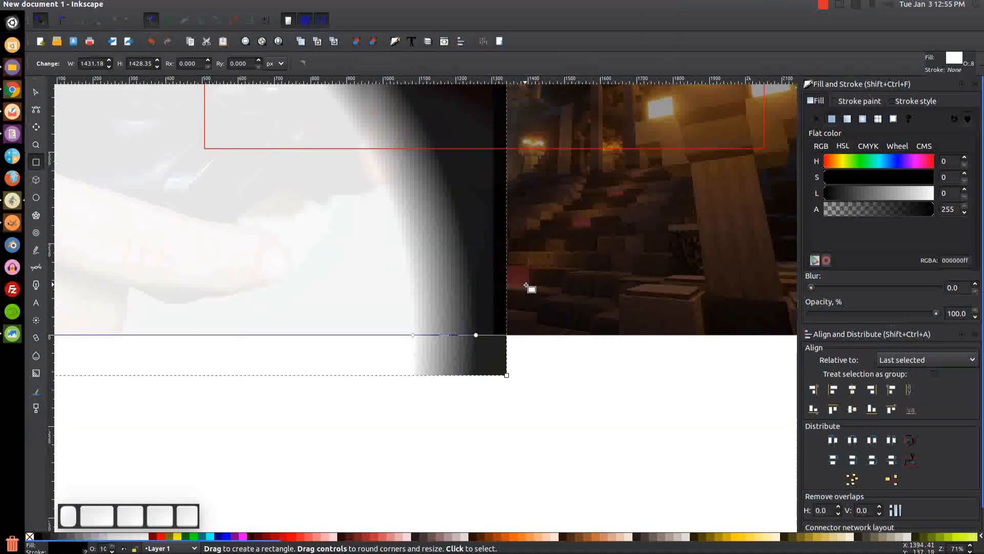
{"action": "scroll", "coordinate": [474, 350], "scroll_direction": "up", "scroll_amount": 2}
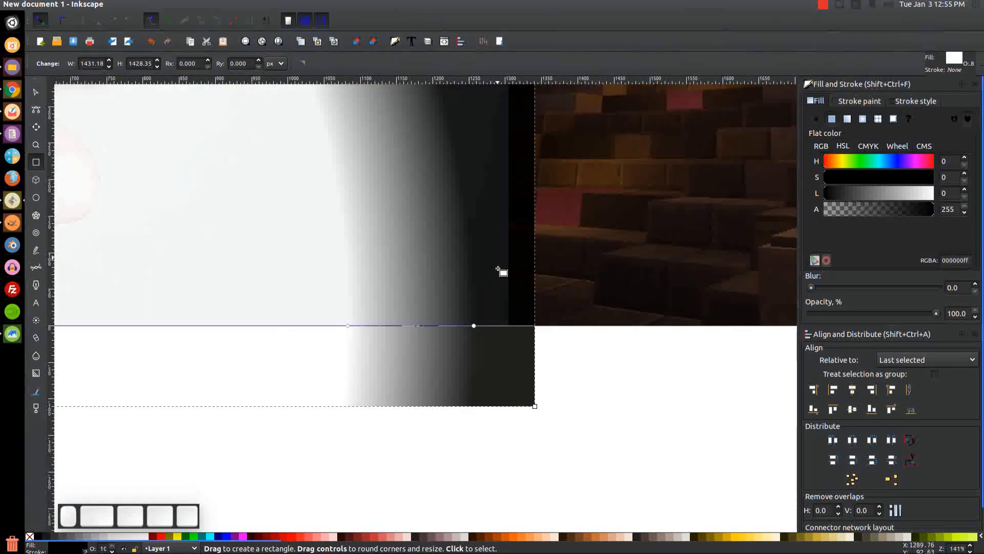
{"action": "scroll", "coordinate": [395, 319], "scroll_direction": "down", "scroll_amount": 1}
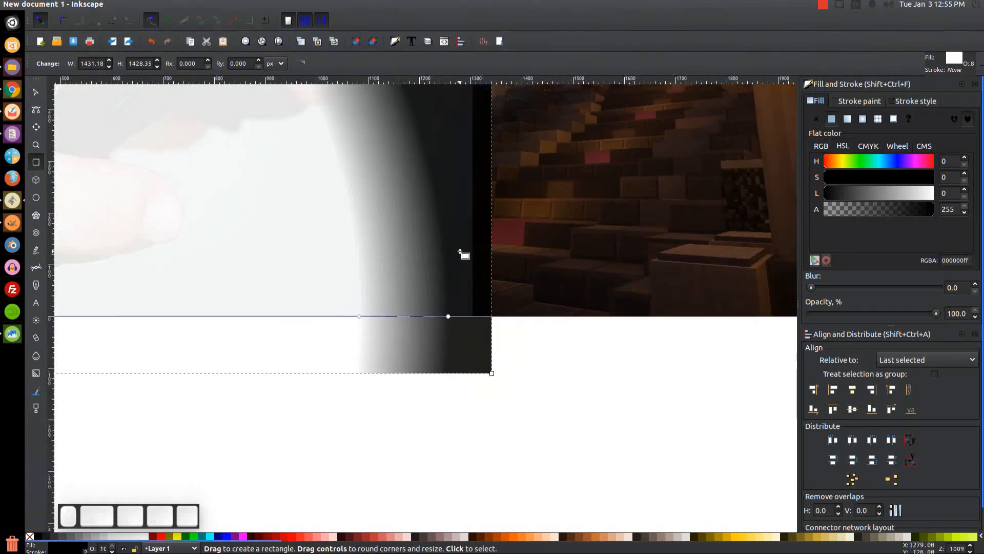
{"action": "scroll", "coordinate": [461, 414], "scroll_direction": "down", "scroll_amount": 2}
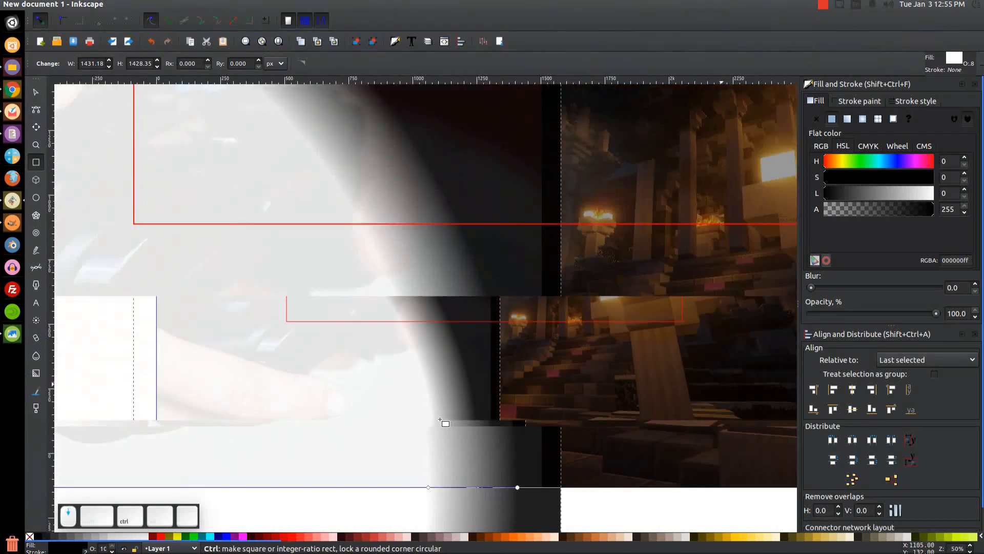
{"action": "scroll", "coordinate": [414, 419], "scroll_direction": "down", "scroll_amount": 1}
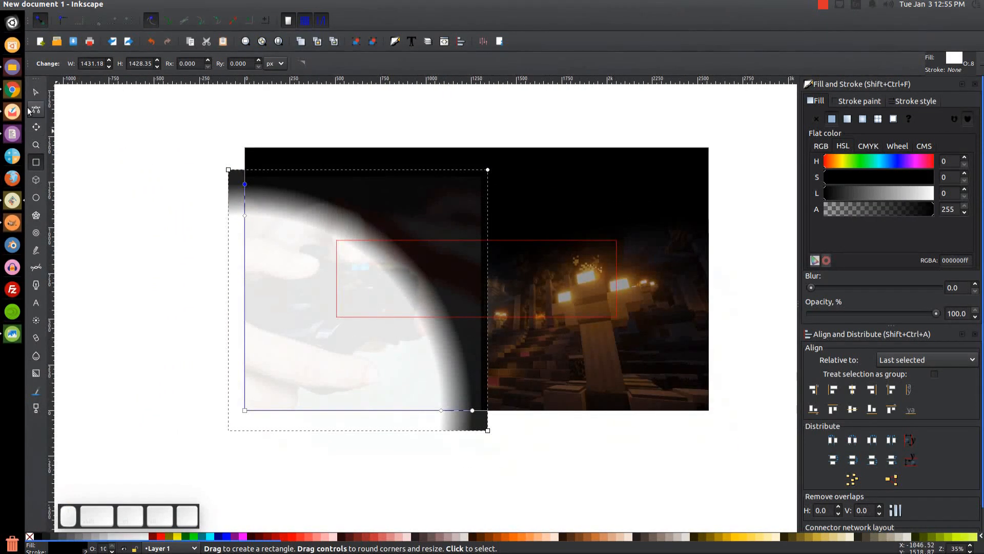
Mask the grouped controller photo with the gradient rectangle and lower the masked group's opacity to 18.9%.
{"action": "left_click", "coordinate": [36, 92]}
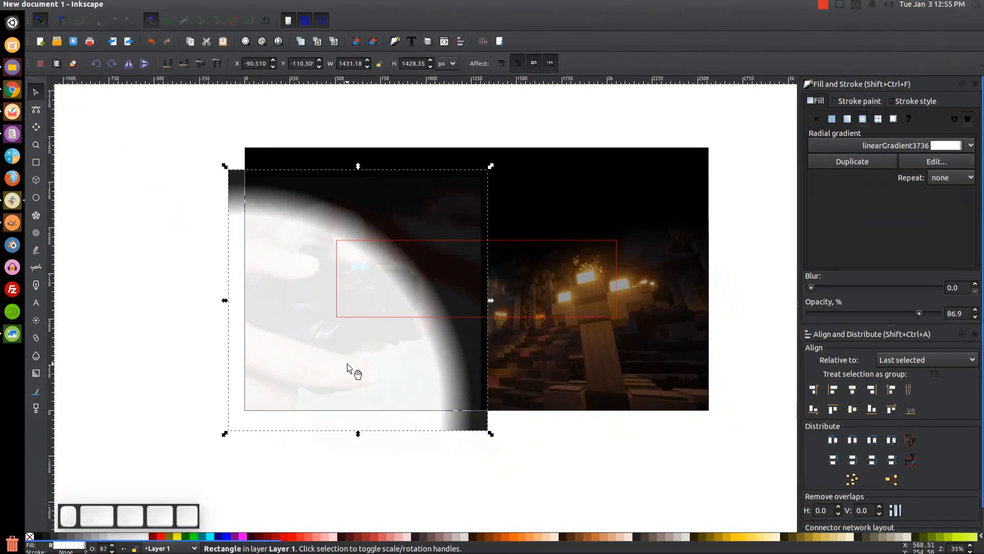
{"action": "left_click", "coordinate": [275, 332], "text": "alt+shift"}
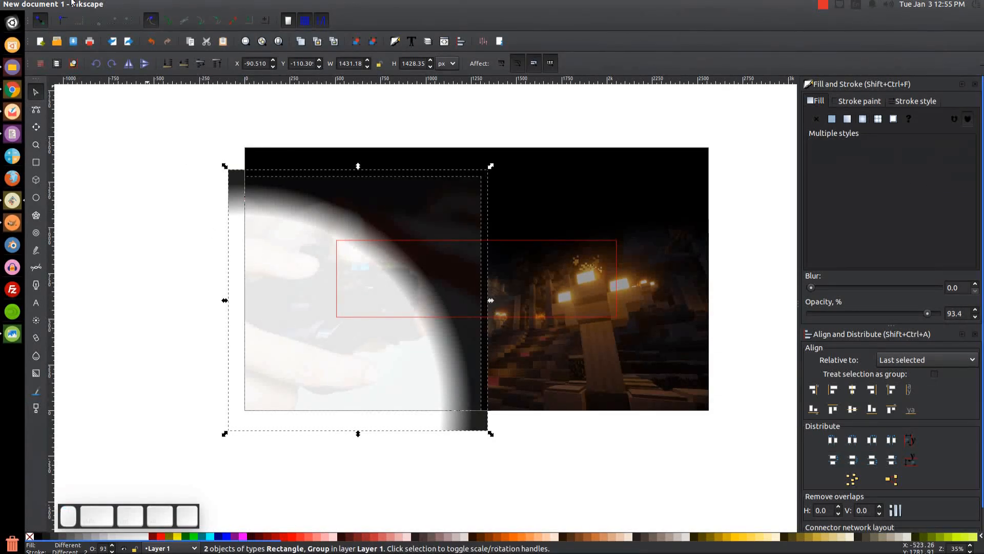
{"action": "left_click", "coordinate": [115, 4]}
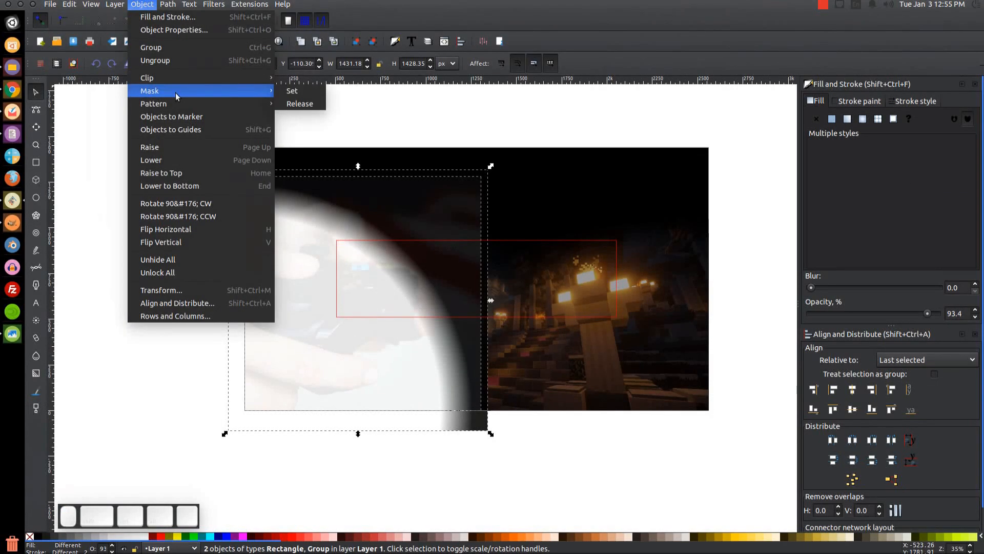
{"action": "left_click", "coordinate": [280, 95]}
{"action": "scroll", "coordinate": [611, 311], "scroll_direction": "right", "scroll_amount": 2}
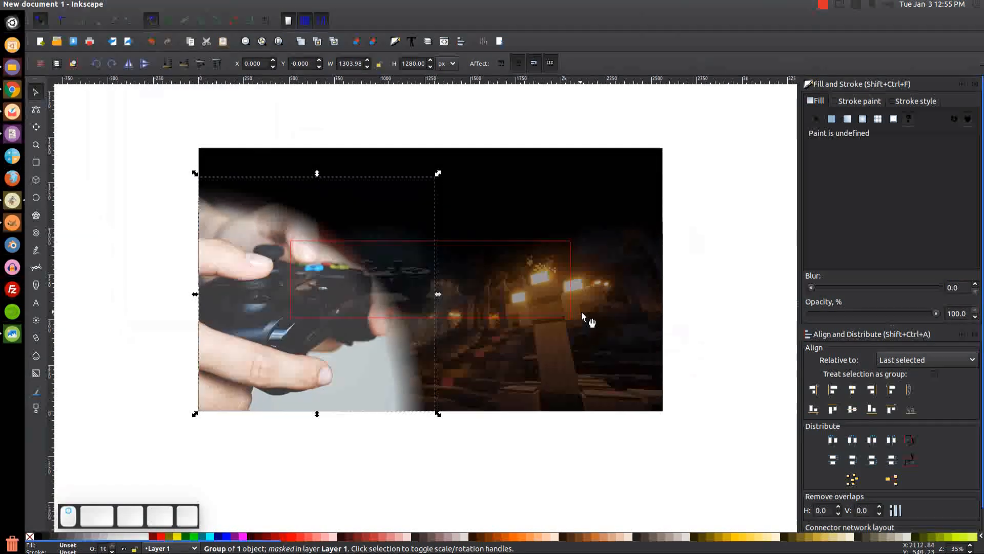
{"action": "left_click", "coordinate": [186, 66]}
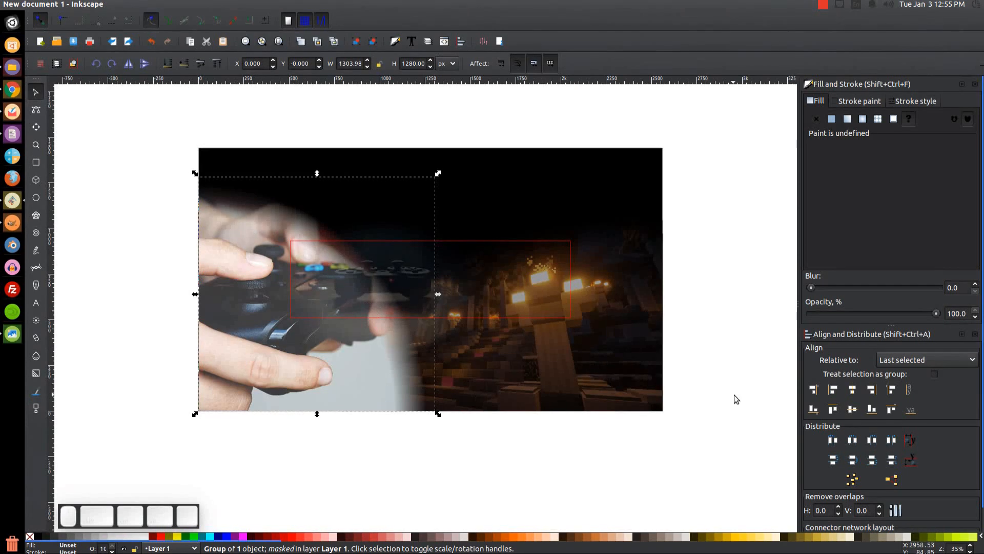
{"action": "left_click_drag", "start_coordinate": [936, 313], "coordinate": [839, 318]}
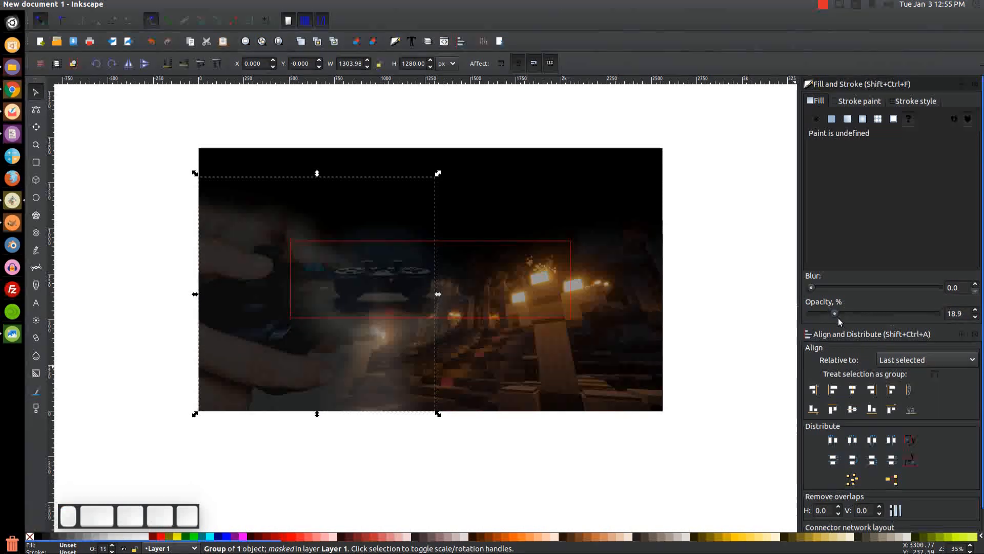
Set the masked controller group's opacity to 21.3% and compare the artwork with the reference image thumbnail.png.
{"action": "left_click_drag", "start_coordinate": [836, 315], "coordinate": [839, 315]}
{"action": "left_click", "coordinate": [526, 433]}
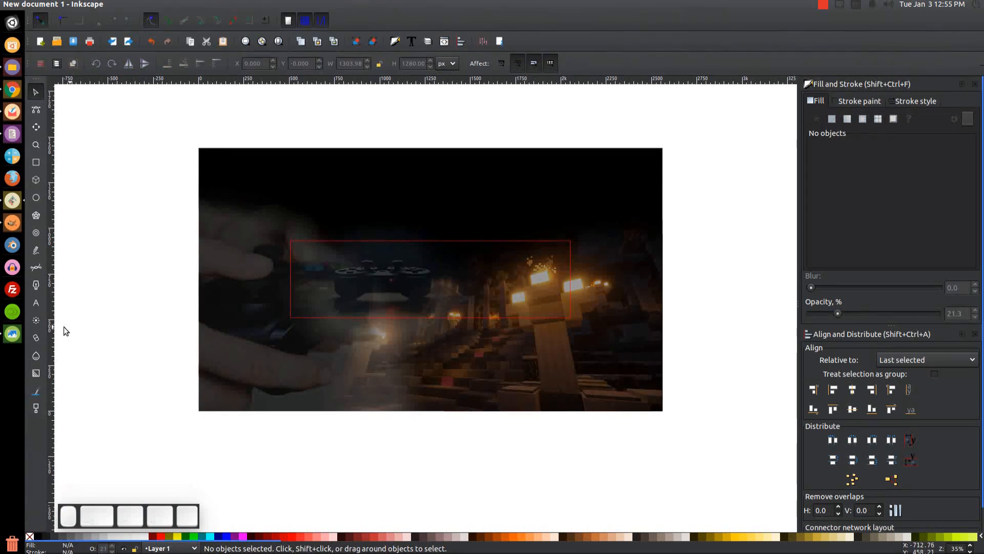
{"action": "left_click", "coordinate": [2, 334]}
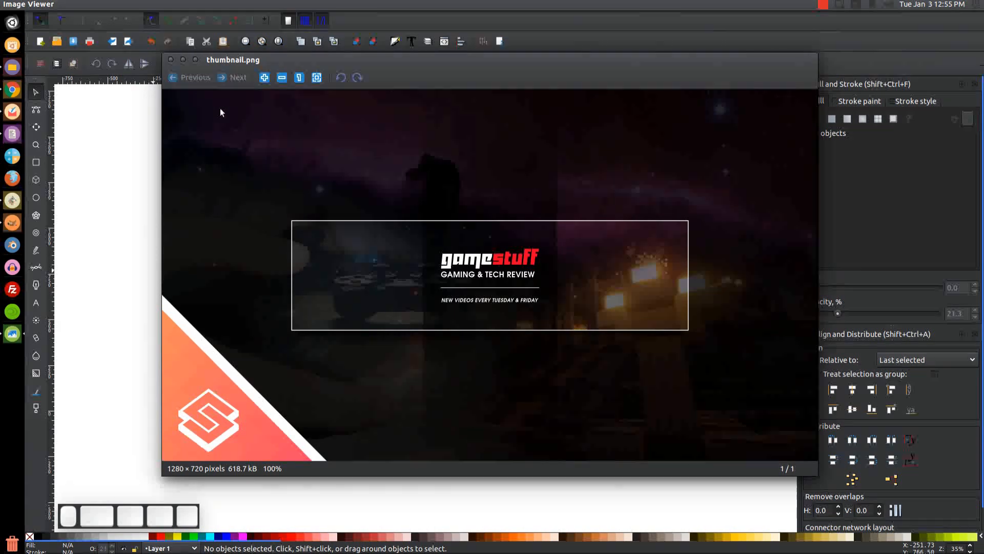
{"action": "left_click", "coordinate": [182, 61]}
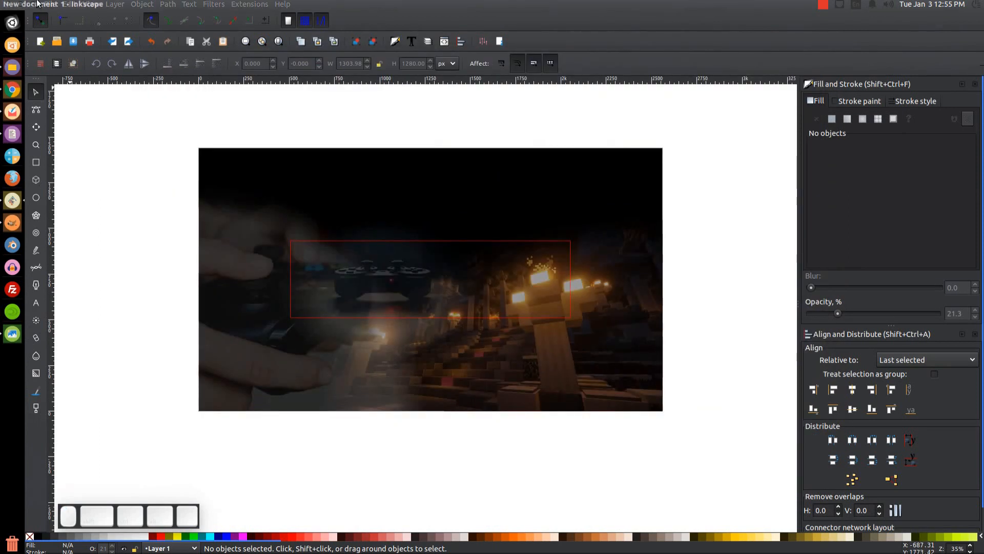
Import horsehead-nebula-11081.jpg from the desktop as an embedded image and align it with the page at X 0, Y 0.
{"action": "left_click", "coordinate": [31, 6]}
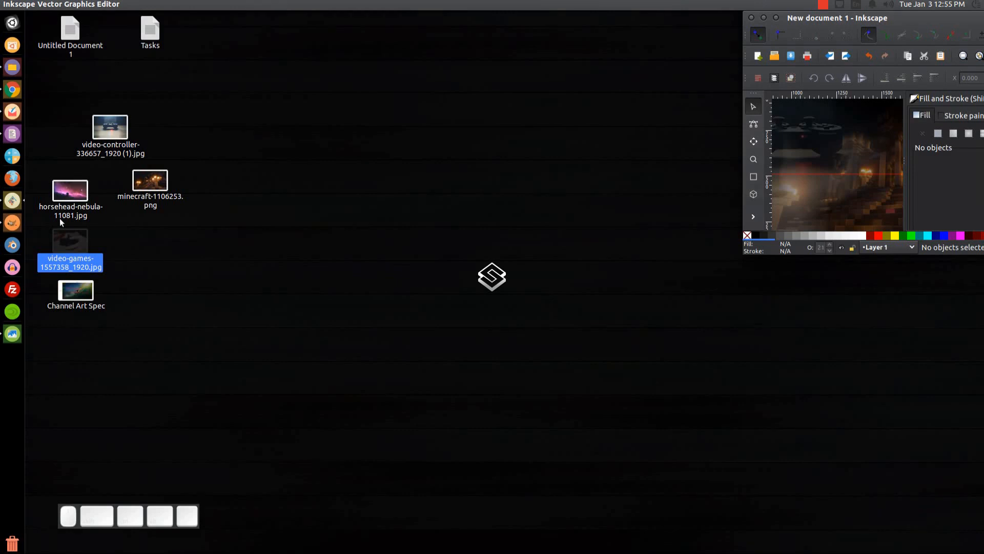
{"action": "left_click_drag", "start_coordinate": [69, 210], "coordinate": [844, 153]}
{"action": "left_click", "coordinate": [964, 186]}
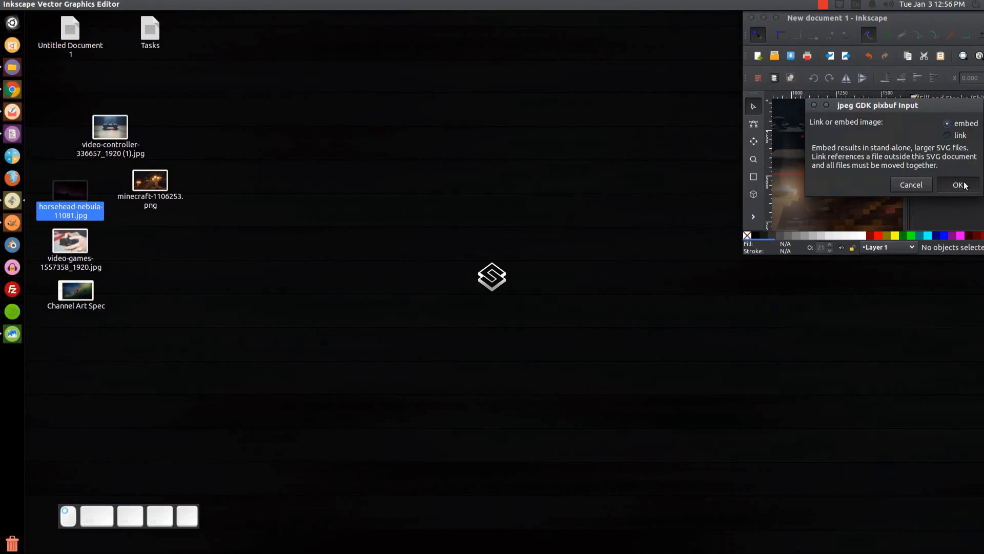
{"action": "left_click", "coordinate": [774, 19]}
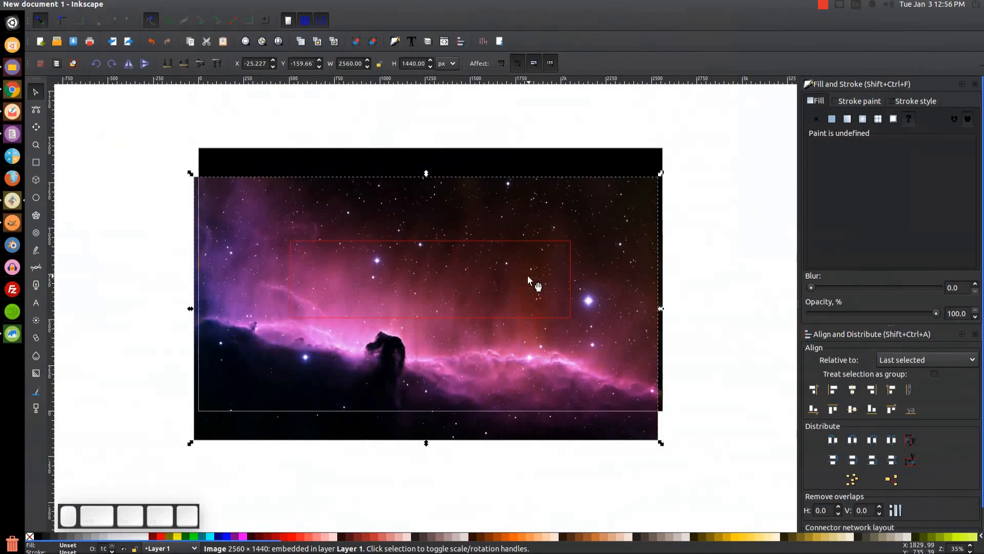
{"action": "left_click_drag", "start_coordinate": [458, 238], "coordinate": [426, 158]}
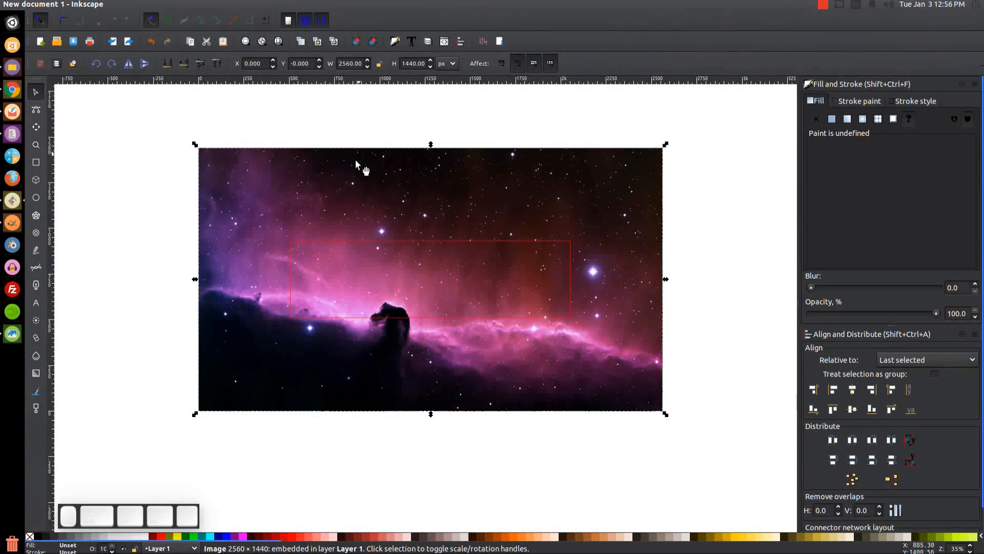
{"action": "left_click_drag", "start_coordinate": [475, 193], "coordinate": [586, 201]}
Move the nebula photo straight up to Y about 472 px and lower its opacity to 42.2%.
{"action": "left_click", "coordinate": [894, 312]}
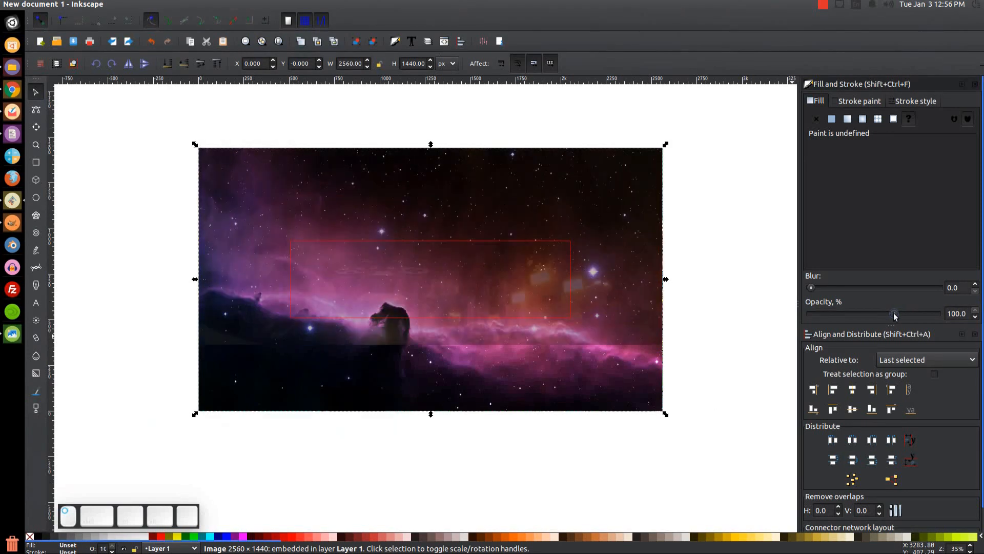
{"action": "left_click_drag", "start_coordinate": [611, 245], "coordinate": [630, 158]}
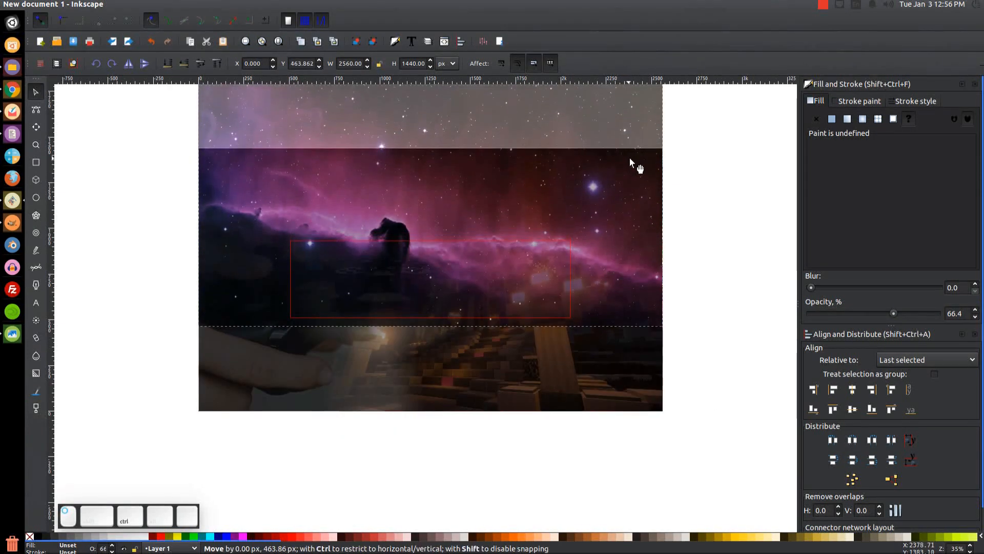
{"action": "left_click_drag", "start_coordinate": [899, 313], "coordinate": [870, 313]}
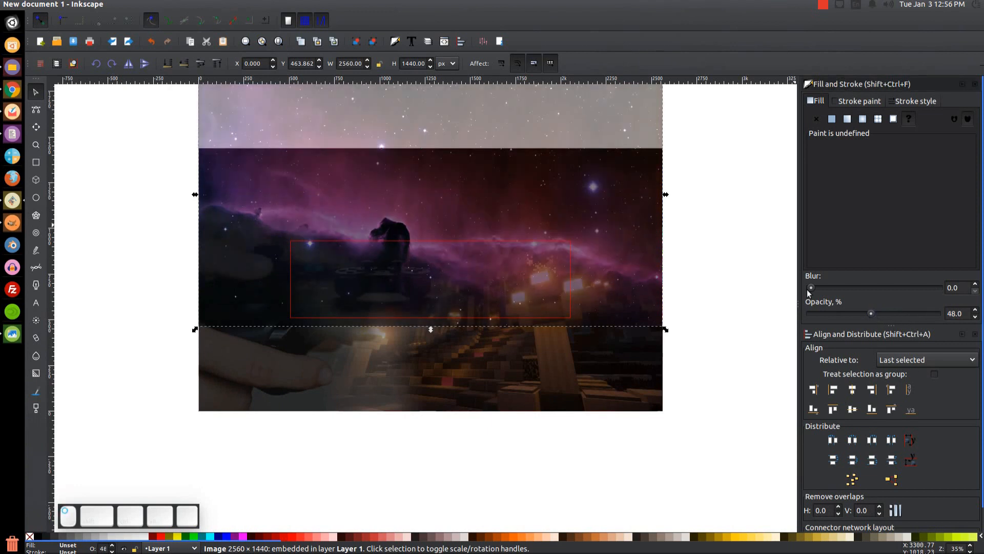
{"action": "left_click_drag", "start_coordinate": [603, 226], "coordinate": [605, 201]}
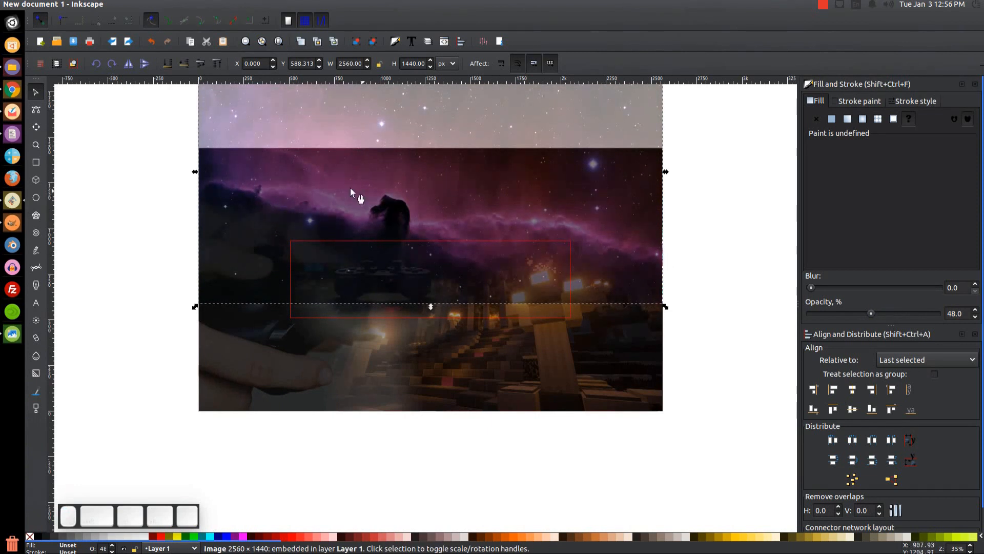
{"action": "left_click_drag", "start_coordinate": [610, 204], "coordinate": [602, 210]}
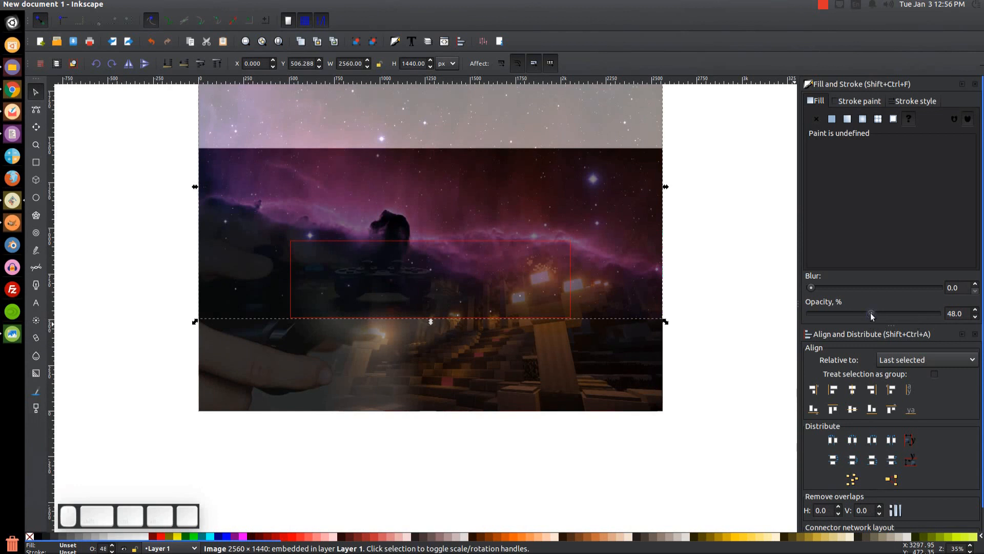
{"action": "left_click_drag", "start_coordinate": [565, 149], "coordinate": [561, 186]}
{"action": "left_click_drag", "start_coordinate": [629, 257], "coordinate": [632, 248]}
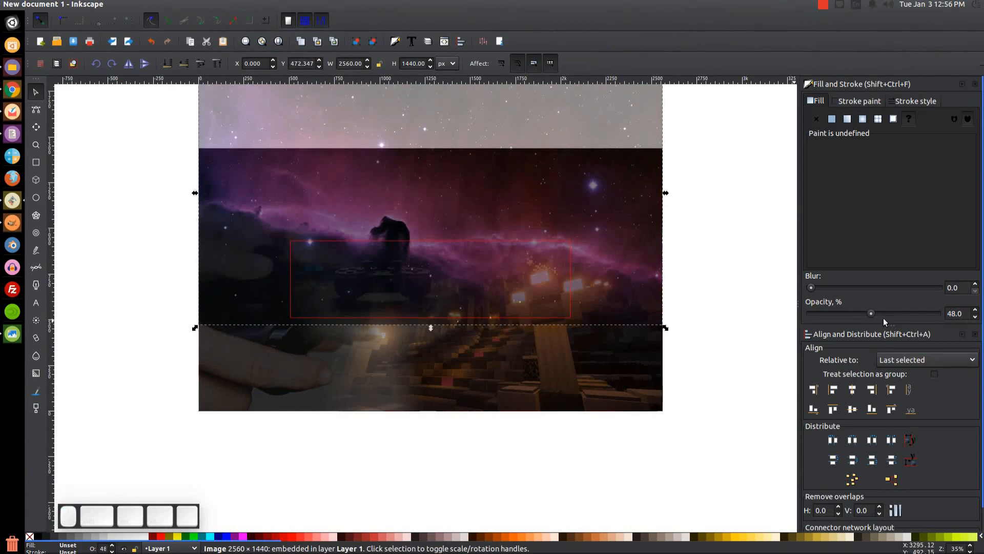
{"action": "left_click_drag", "start_coordinate": [873, 313], "coordinate": [865, 313]}
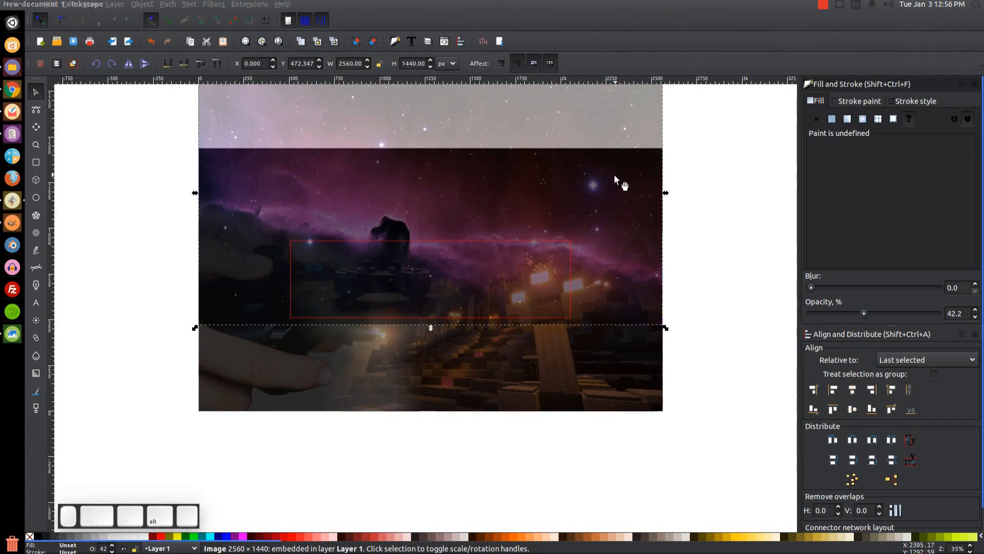
Duplicate the black background rectangle beneath the photos and raise the copy to the top of the stack.
{"action": "left_click", "coordinate": [616, 159], "text": "alt"}
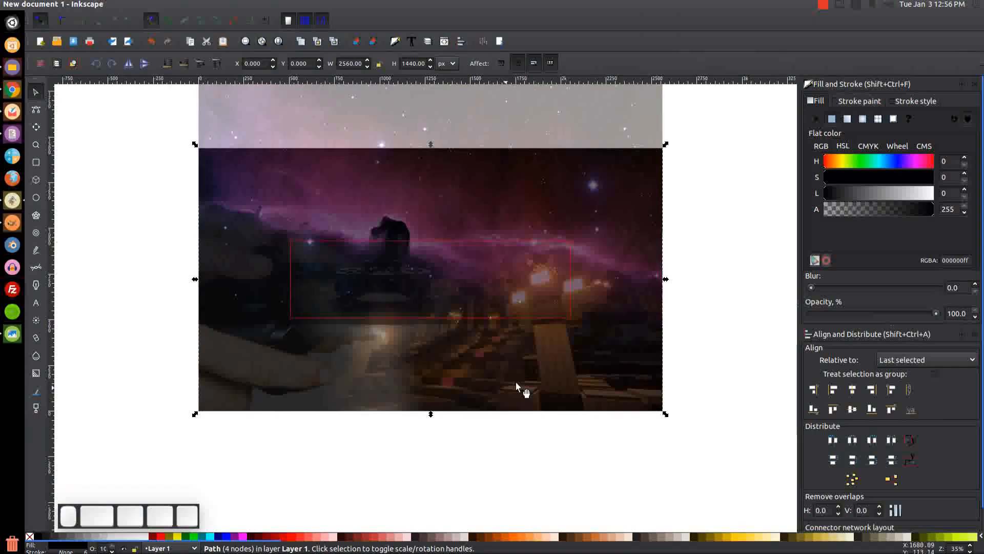
{"action": "key", "text": "ctrl"}
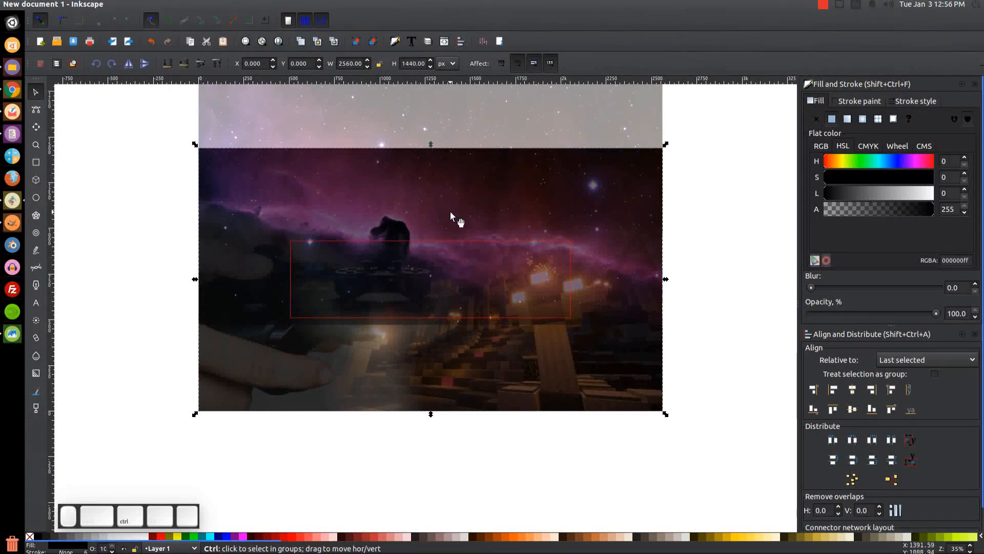
{"action": "key", "text": "Home"}
{"action": "scroll", "coordinate": [722, 272], "scroll_direction": "up", "scroll_amount": 5}
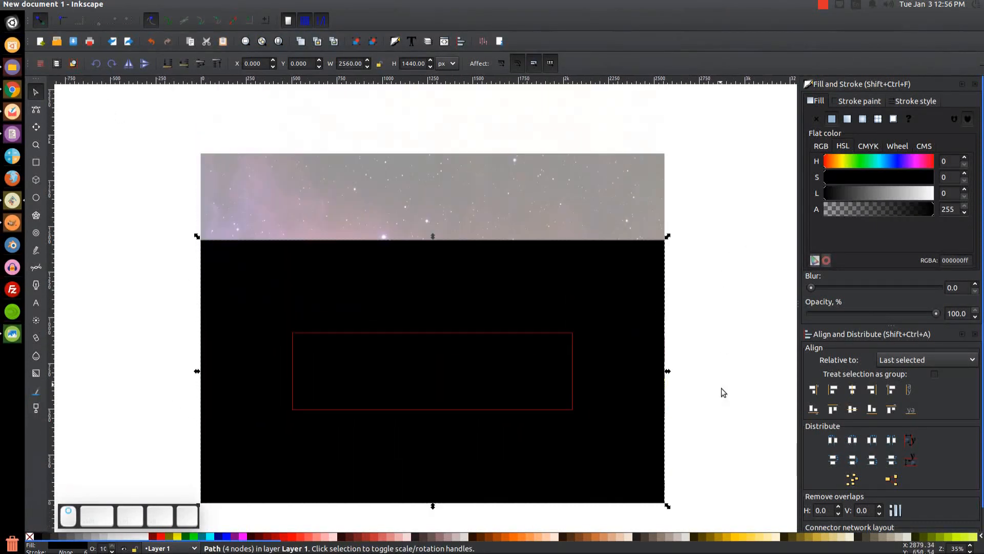
Restore the nebula photo to 100% opacity and clip it with the duplicated black rectangle.
{"action": "key", "text": "shift"}
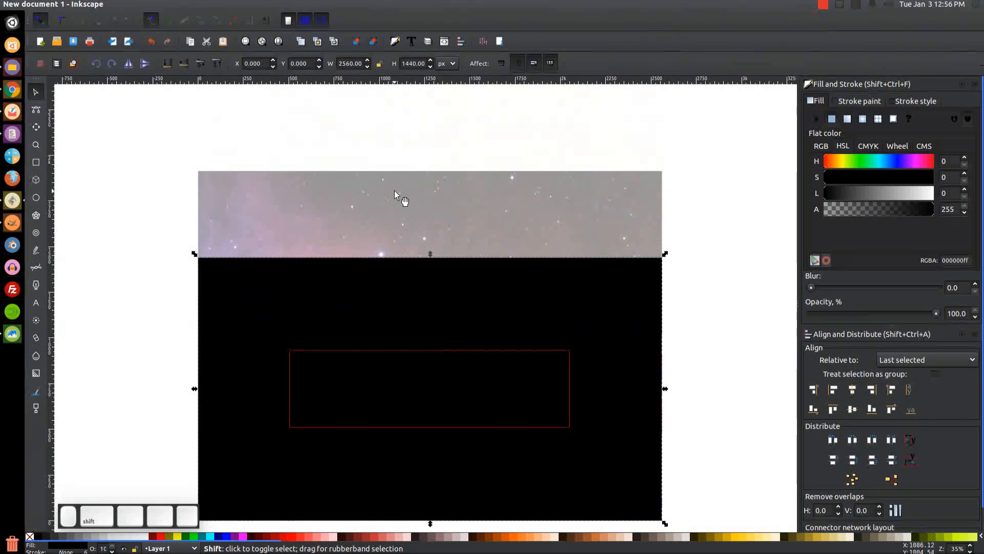
{"action": "left_click", "coordinate": [395, 191], "text": "shift"}
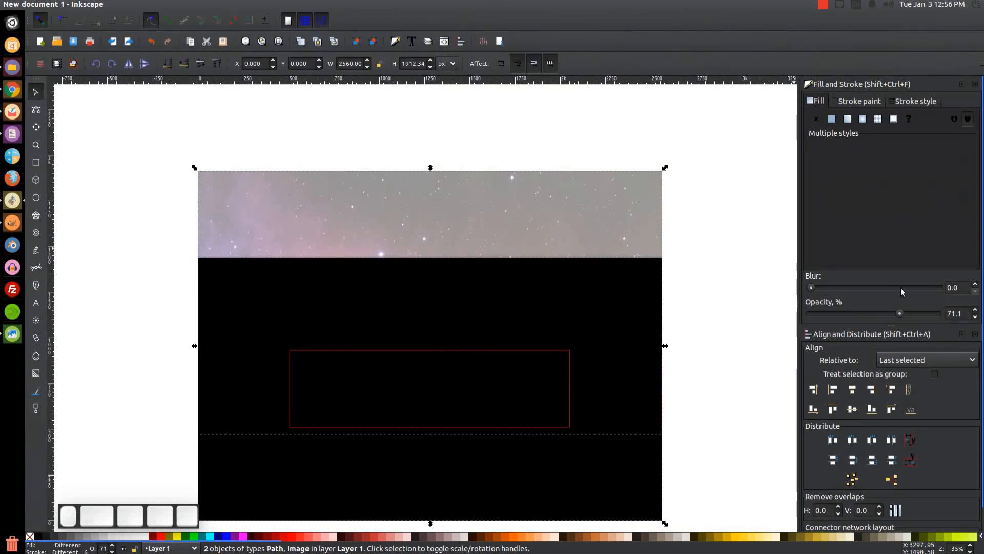
{"action": "left_click_drag", "start_coordinate": [900, 314], "coordinate": [937, 314]}
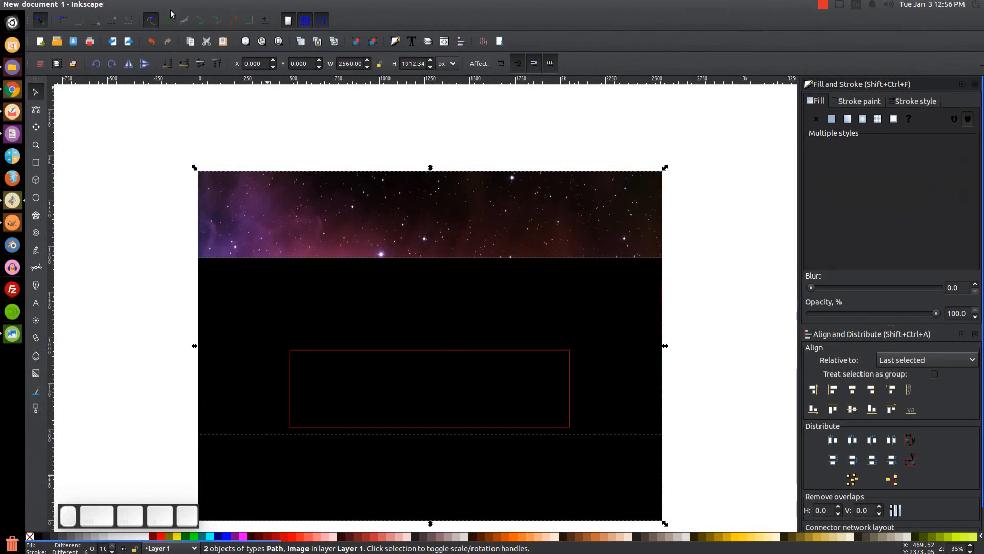
{"action": "left_click", "coordinate": [148, 4]}
{"action": "mouse_move", "coordinate": [167, 78]}
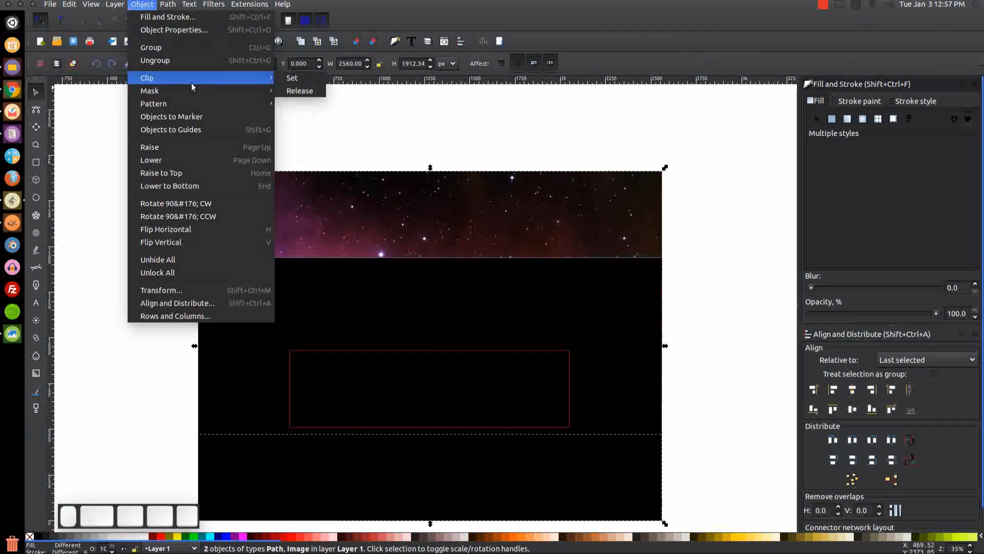
{"action": "left_click", "coordinate": [304, 78]}
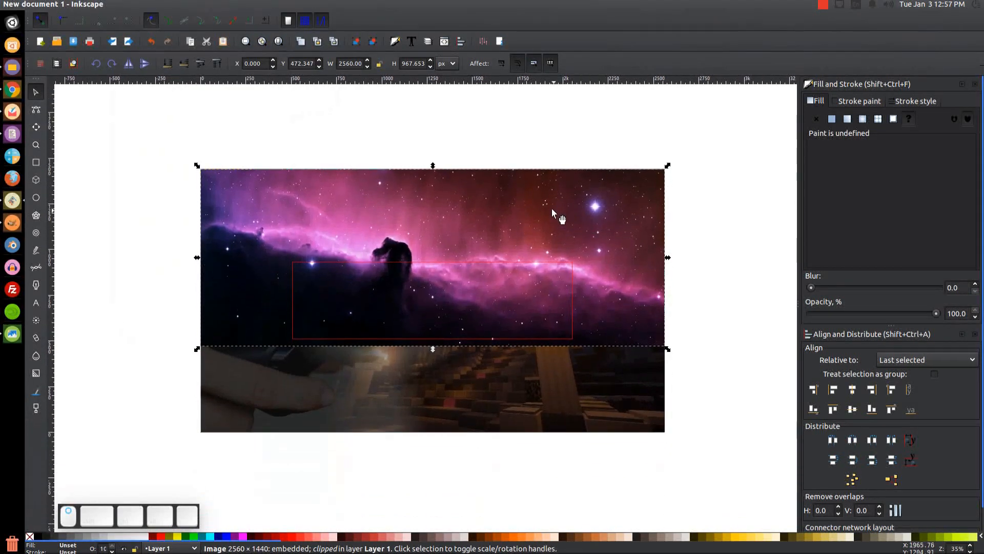
Group the clipped nebula photo and stack it just above the black background, behind the other photos.
{"action": "left_click", "coordinate": [354, 42]}
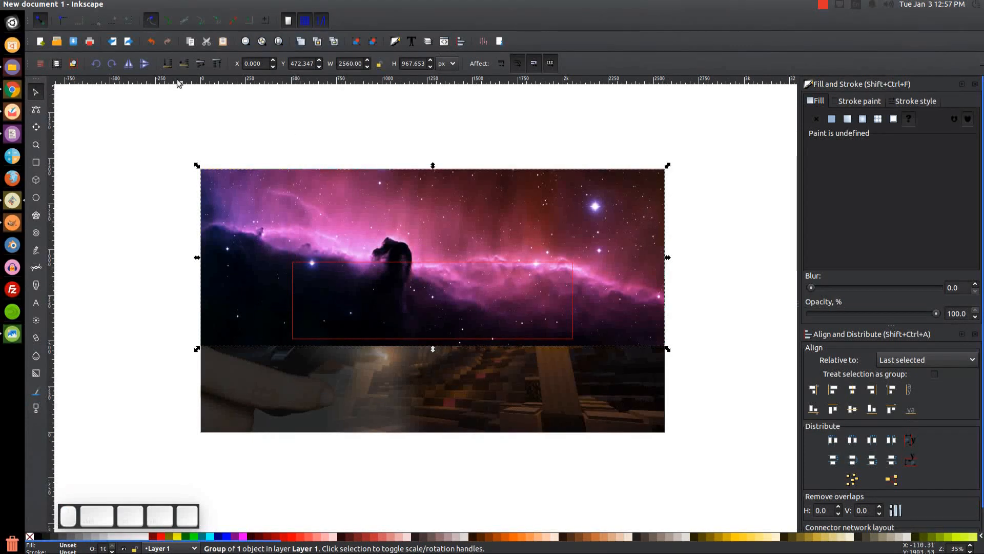
{"action": "left_click", "coordinate": [166, 68]}
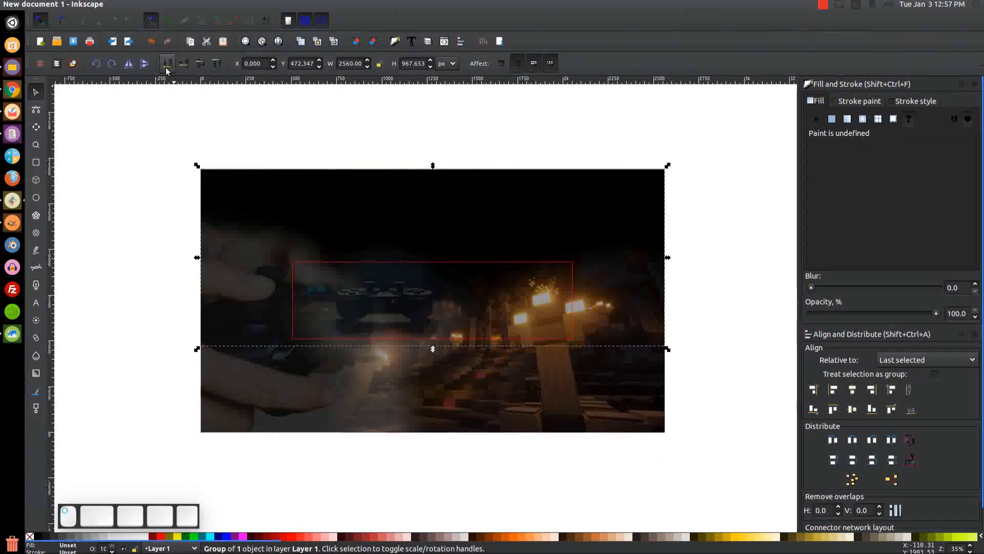
{"action": "left_click", "coordinate": [198, 64]}
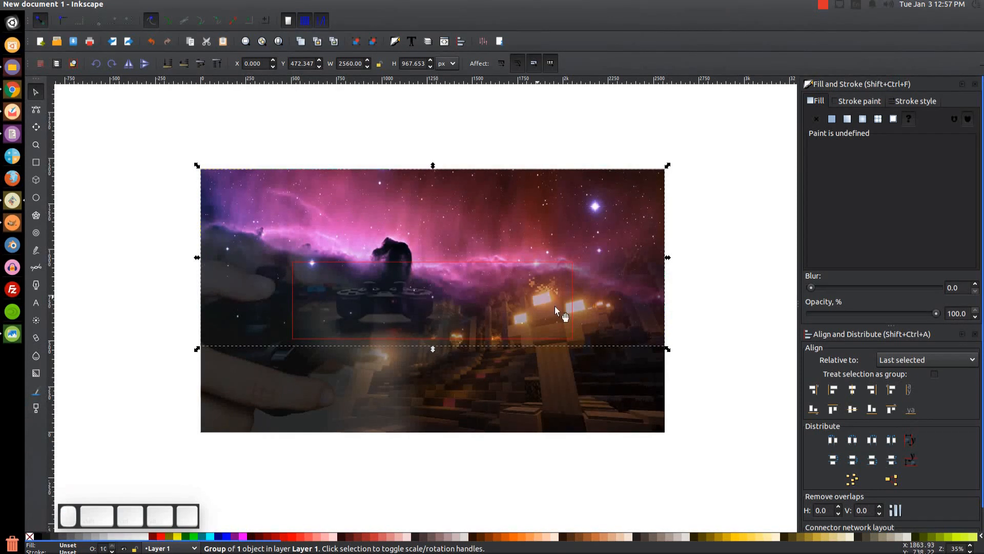
Set the nebula group's opacity to 36.1% and compare the artwork with the reference image thumbnail.png.
{"action": "left_click_drag", "start_coordinate": [937, 313], "coordinate": [852, 311]}
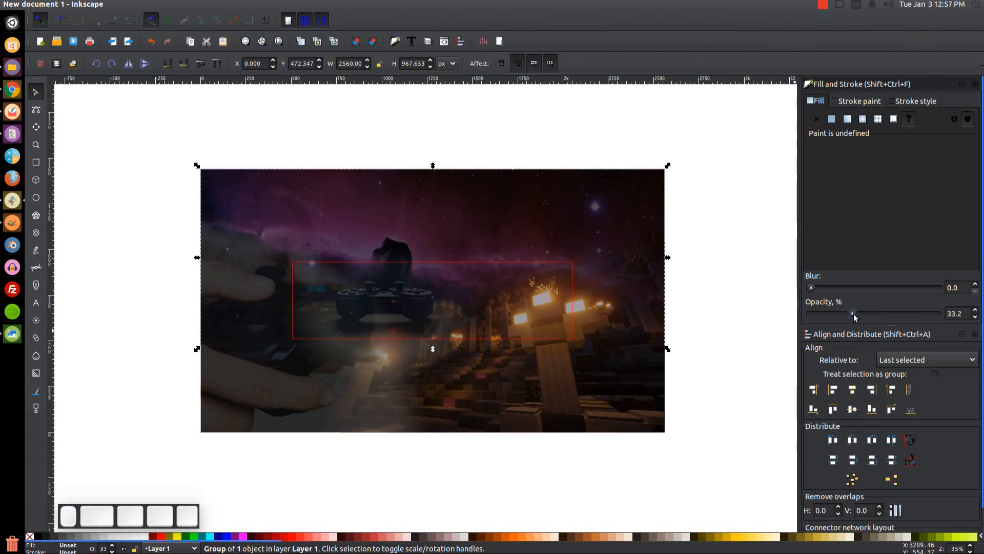
{"action": "left_click", "coordinate": [704, 325]}
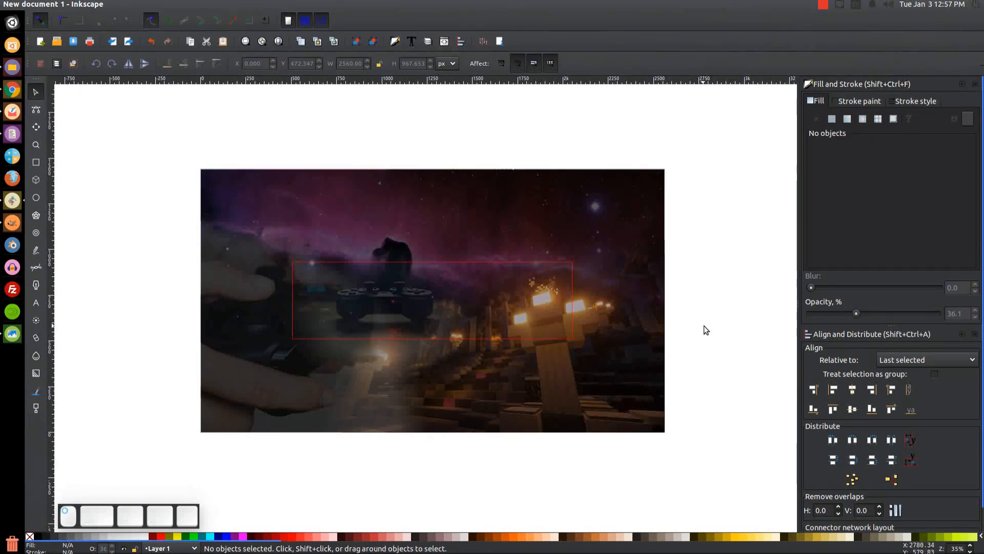
{"action": "left_click_drag", "start_coordinate": [736, 271], "coordinate": [706, 235]}
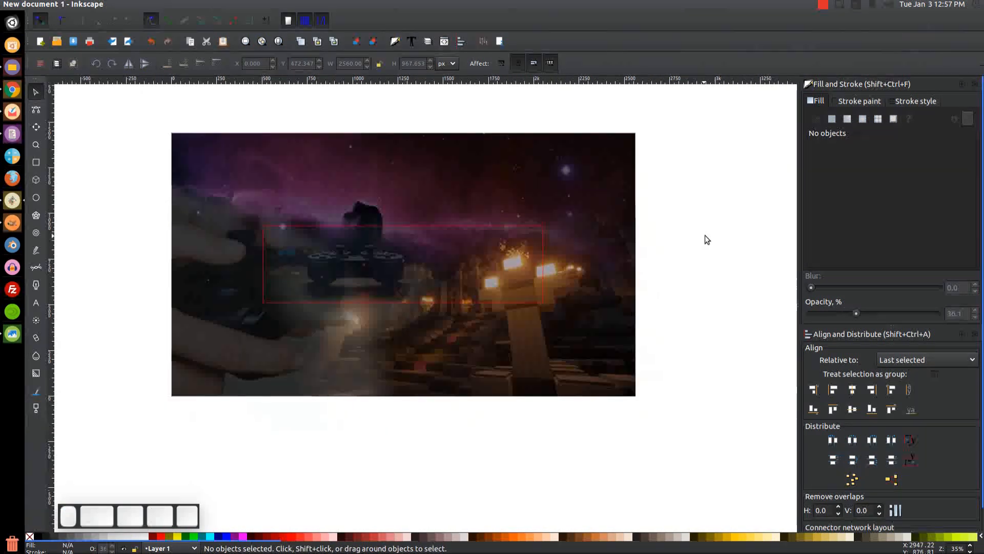
{"action": "left_click", "coordinate": [12, 334]}
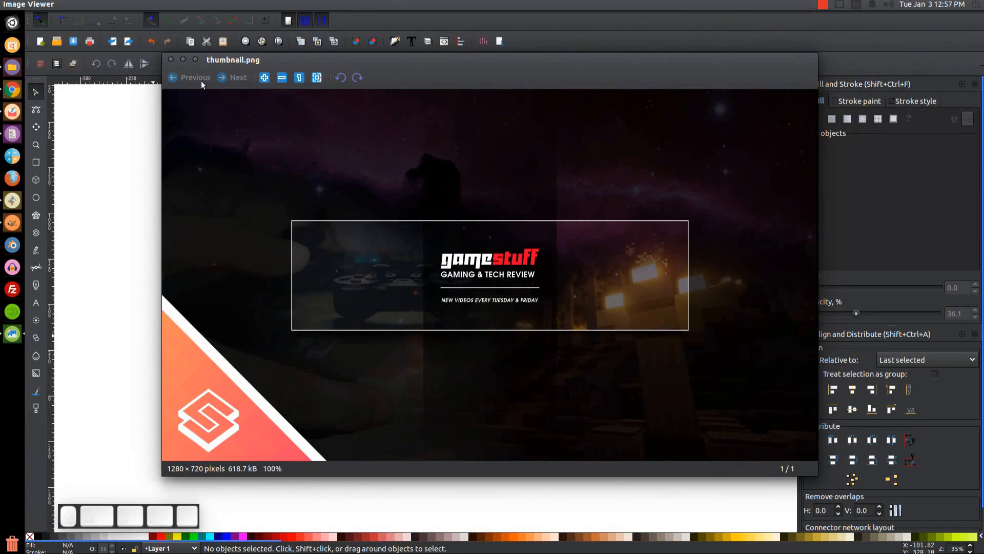
{"action": "left_click", "coordinate": [184, 60]}
{"action": "left_click_drag", "start_coordinate": [420, 371], "coordinate": [442, 377]}
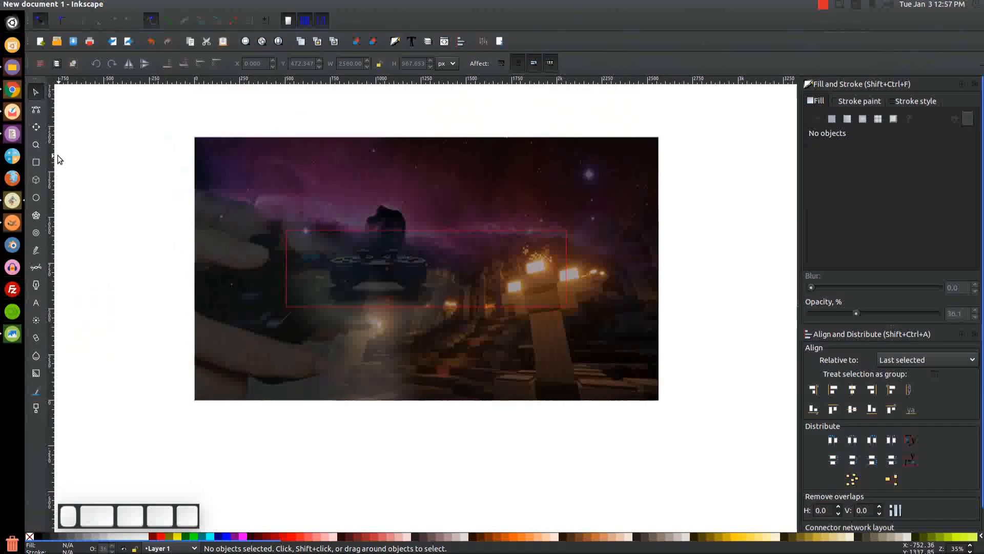
Draw a black rectangle about 537 × 1440 px over the page's middle at 100% opacity and give it a linear gradient fill.
{"action": "left_click", "coordinate": [39, 165]}
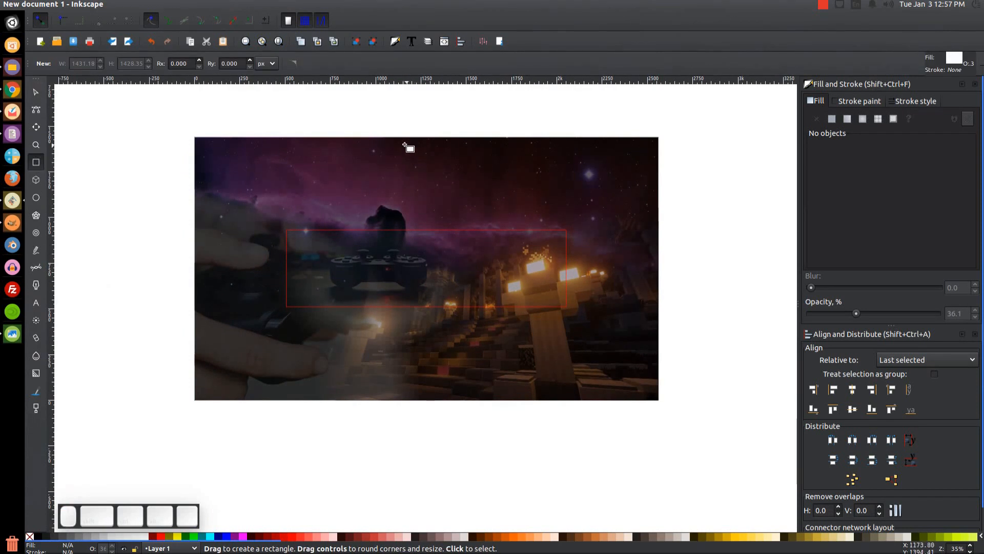
{"action": "mouse_move", "coordinate": [388, 138]}
{"action": "left_mouse_down"}
{"action": "mouse_move", "coordinate": [453, 203]}
{"action": "mouse_move", "coordinate": [470, 396]}
{"action": "mouse_move", "coordinate": [485, 401]}
{"action": "left_mouse_up"}
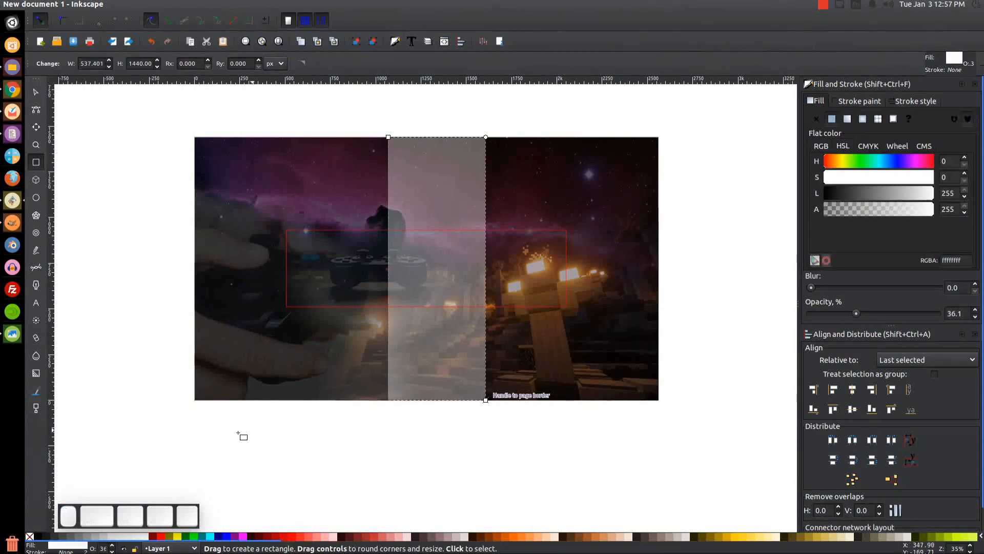
{"action": "left_click", "coordinate": [38, 536]}
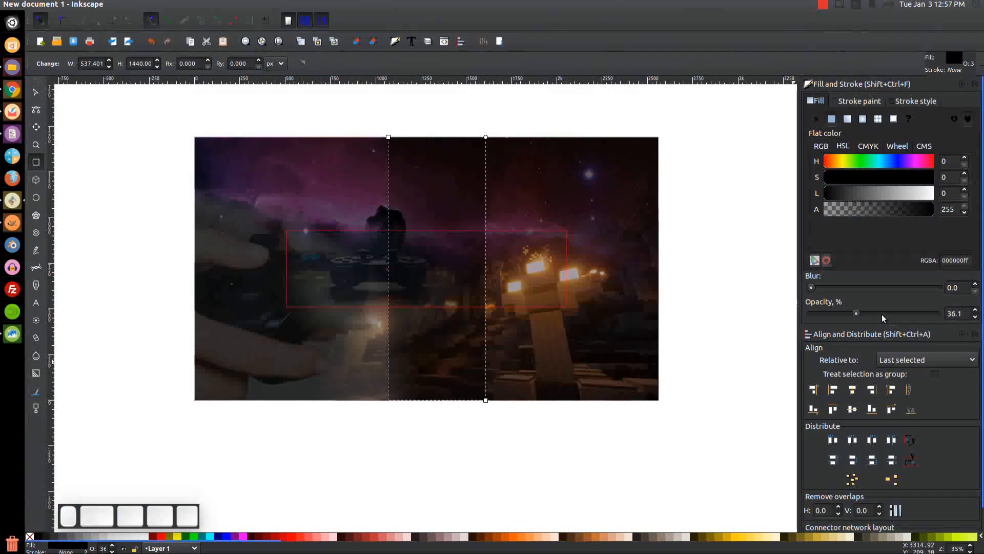
{"action": "left_click_drag", "start_coordinate": [856, 313], "coordinate": [936, 313]}
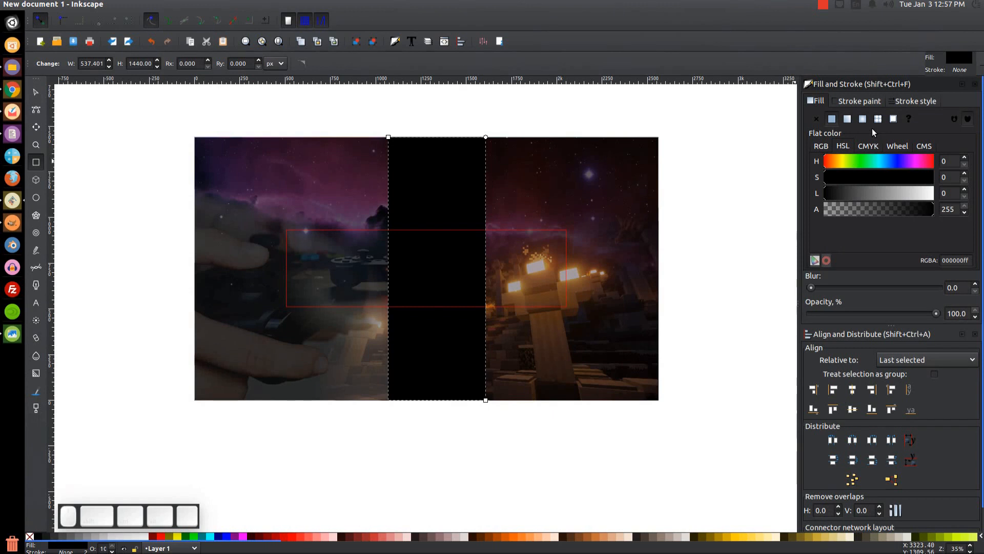
{"action": "left_click", "coordinate": [846, 120]}
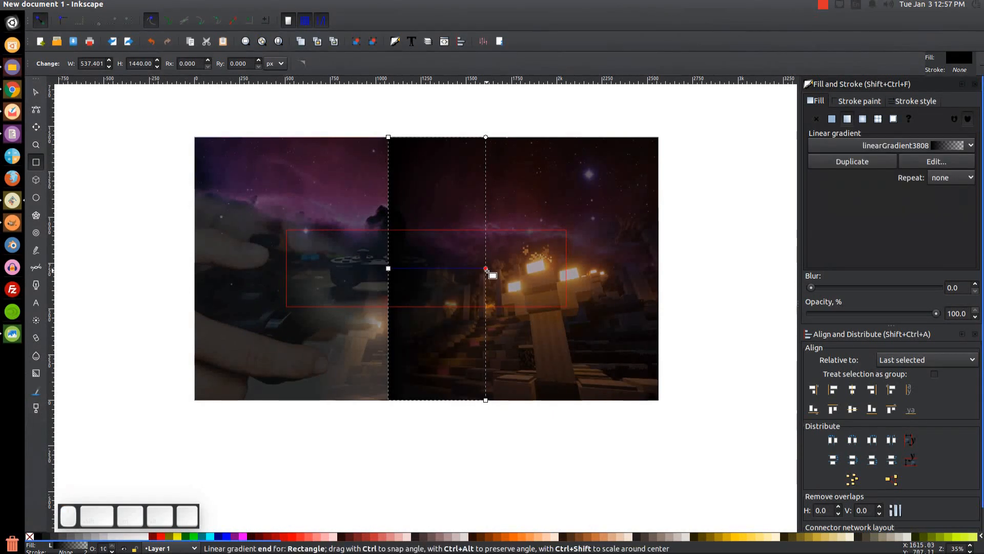
Set the middle rectangle's gradient end stop to 100% opacity and add two mid stops, one near each end of the gradient.
{"action": "left_click", "coordinate": [832, 118]}
{"action": "left_click_drag", "start_coordinate": [936, 313], "coordinate": [809, 314]}
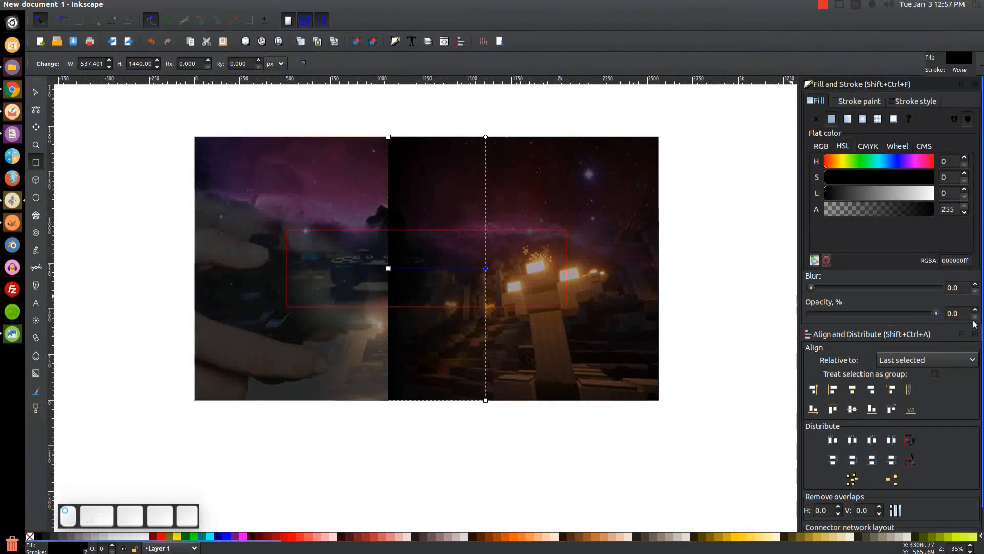
{"action": "left_click_drag", "start_coordinate": [897, 321], "coordinate": [939, 314]}
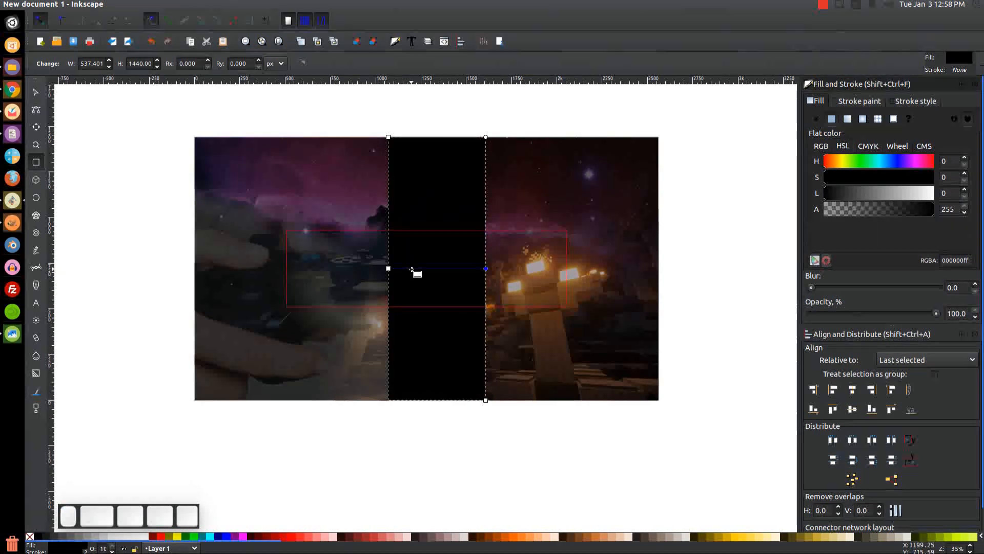
{"action": "scroll", "coordinate": [417, 281], "scroll_direction": "up", "scroll_amount": 1, "text": "ctrl"}
{"action": "scroll", "coordinate": [417, 281], "scroll_direction": "up", "scroll_amount": 2, "text": "ctrl"}
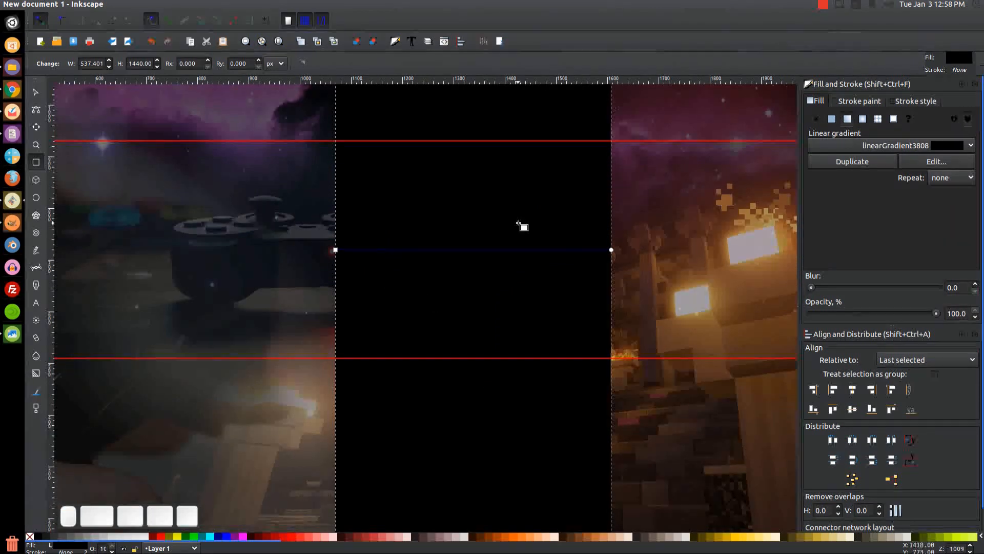
{"action": "key", "text": "g"}
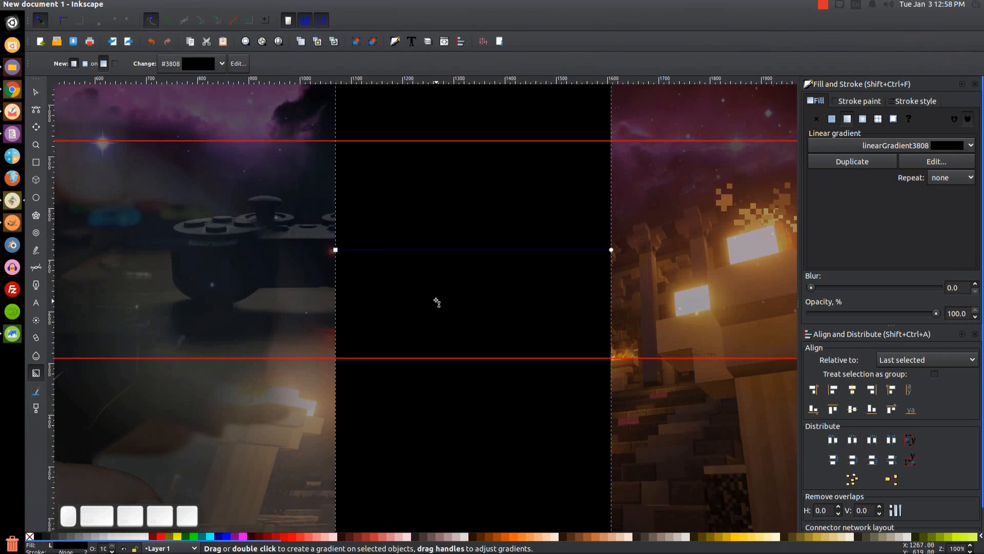
{"action": "left_click", "coordinate": [382, 251]}
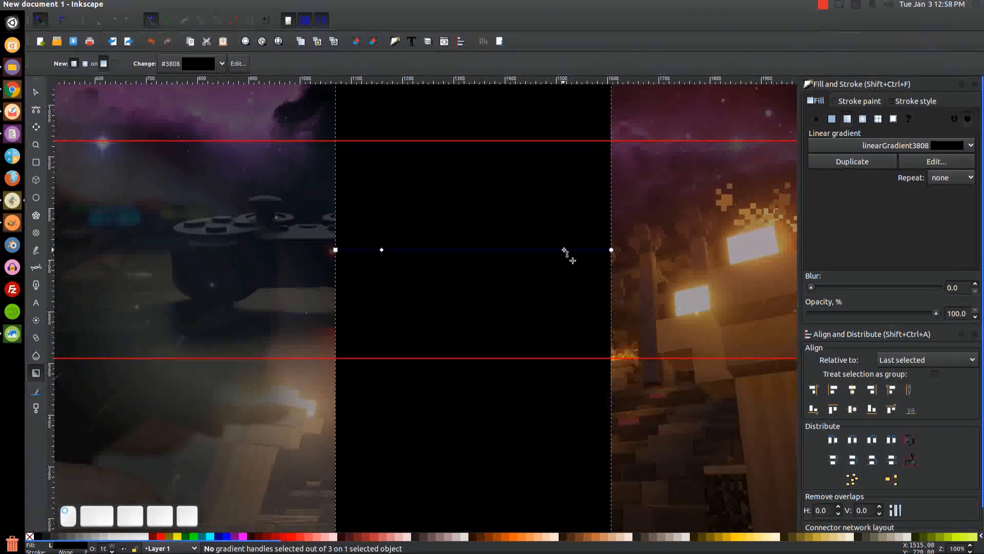
Set the opacity of the gradient's start and end stops to 0% so both ends of the black rectangle fade out.
{"action": "left_click", "coordinate": [336, 250]}
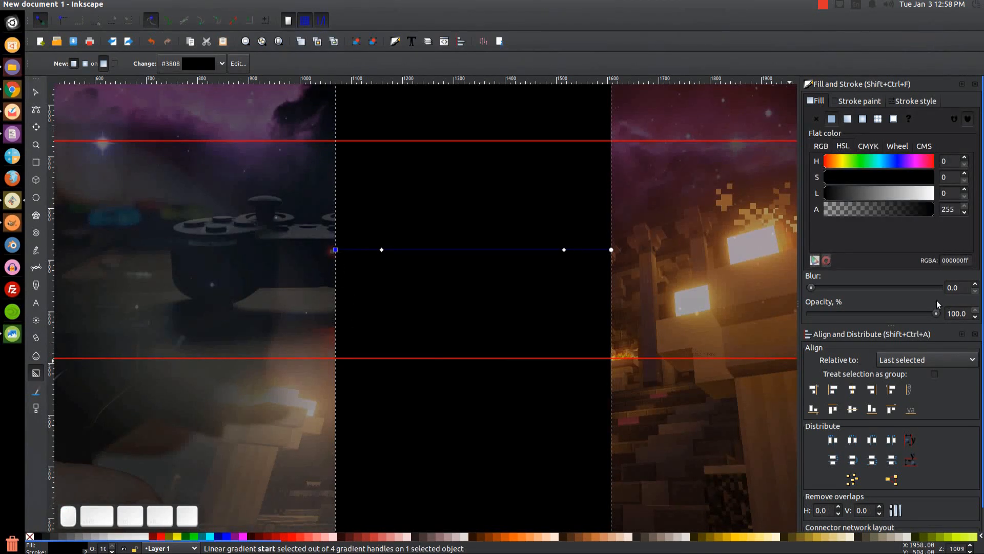
{"action": "left_click_drag", "start_coordinate": [936, 314], "coordinate": [810, 314]}
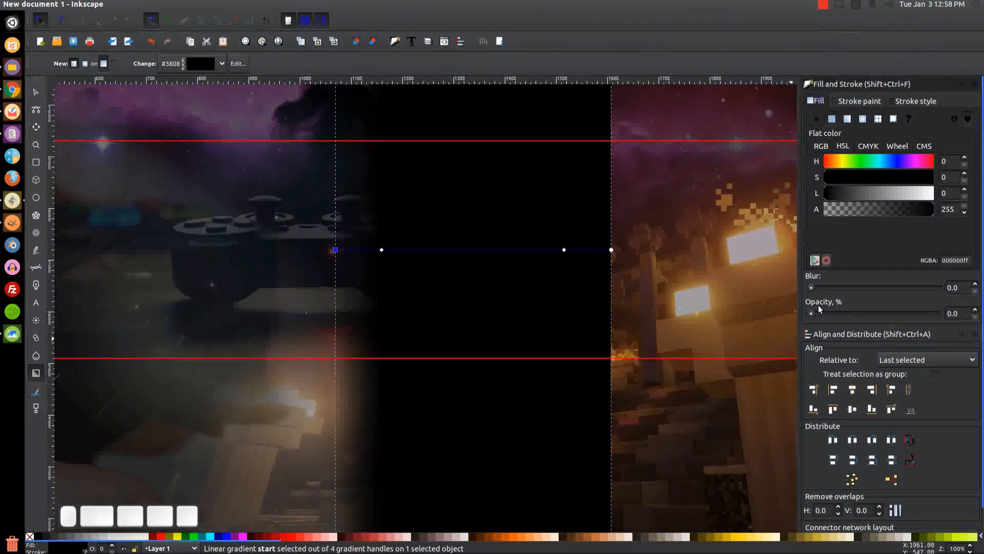
{"action": "left_click", "coordinate": [612, 250]}
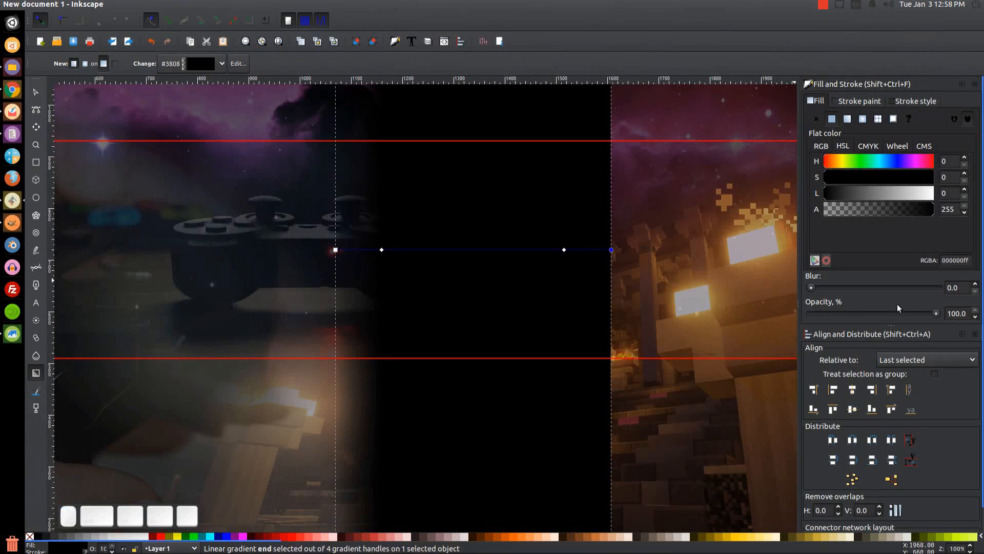
{"action": "left_click_drag", "start_coordinate": [784, 319], "coordinate": [771, 316]}
Turn the gradient vertical over the full page height and move its mid stops to the content guide's lower and upper edges.
{"action": "left_click_drag", "start_coordinate": [546, 326], "coordinate": [516, 191]}
{"action": "left_click_drag", "start_coordinate": [304, 113], "coordinate": [454, 482]}
{"action": "left_click_drag", "start_coordinate": [470, 259], "coordinate": [513, 504]}
{"action": "left_click_drag", "start_coordinate": [626, 366], "coordinate": [524, 247]}
{"action": "scroll", "coordinate": [594, 444], "scroll_direction": "down", "scroll_amount": 2}
{"action": "left_click_drag", "start_coordinate": [618, 394], "coordinate": [572, 265]}
{"action": "left_click_drag", "start_coordinate": [477, 430], "coordinate": [482, 361]}
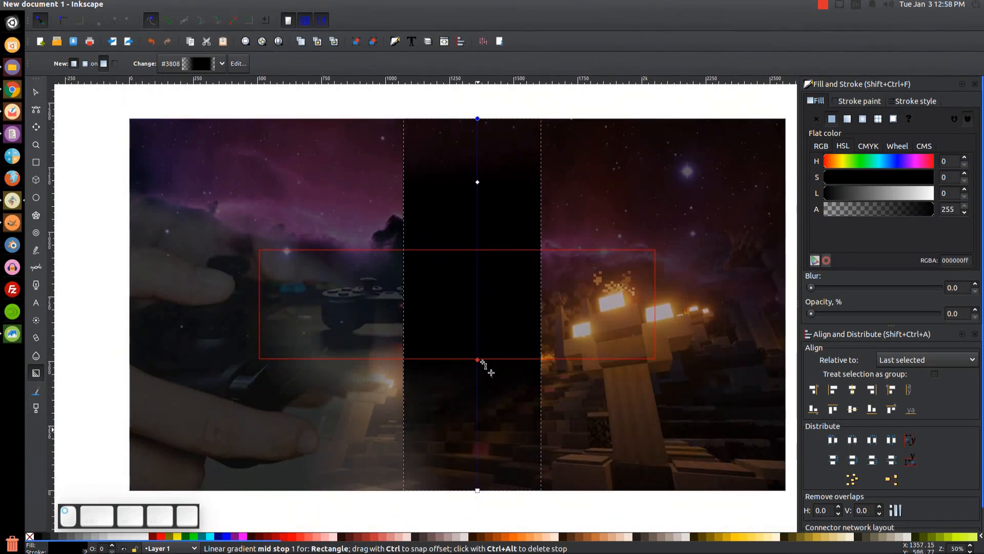
{"action": "left_click_drag", "start_coordinate": [479, 184], "coordinate": [482, 255]}
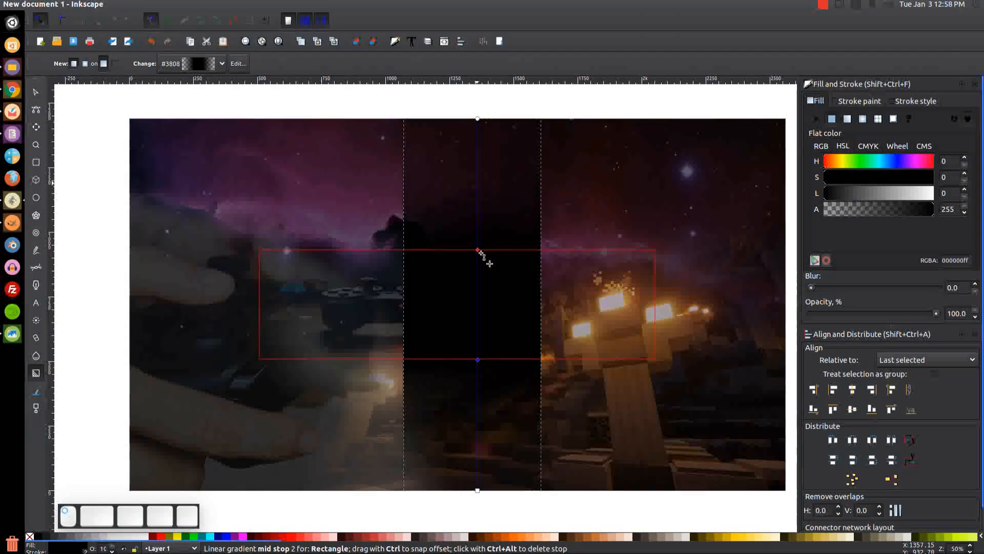
Set the middle rectangle's overall opacity to 69.3% and compare the artwork with the reference image thumbnail.png.
{"action": "key", "text": "s"}
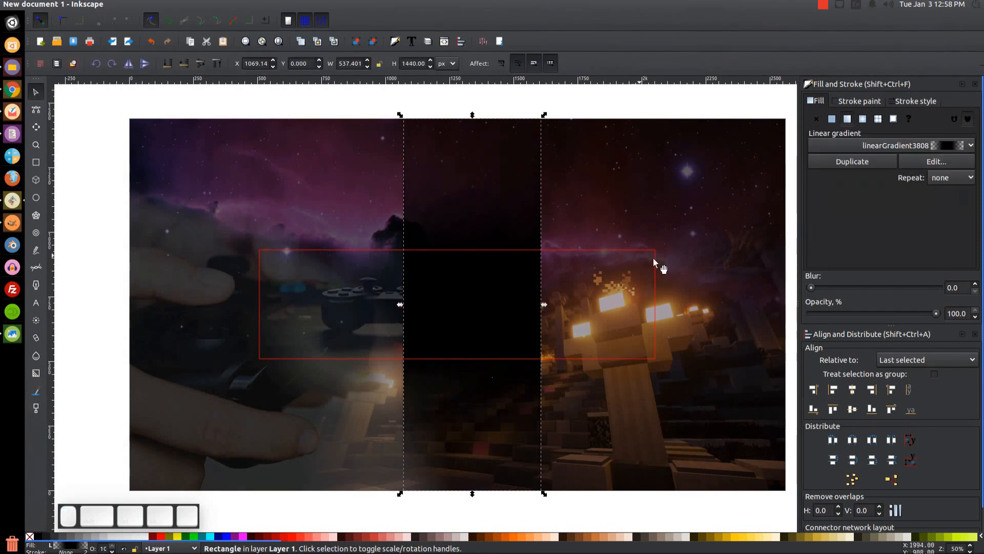
{"action": "left_click_drag", "start_coordinate": [936, 314], "coordinate": [885, 314]}
{"action": "left_click_drag", "start_coordinate": [691, 322], "coordinate": [675, 267]}
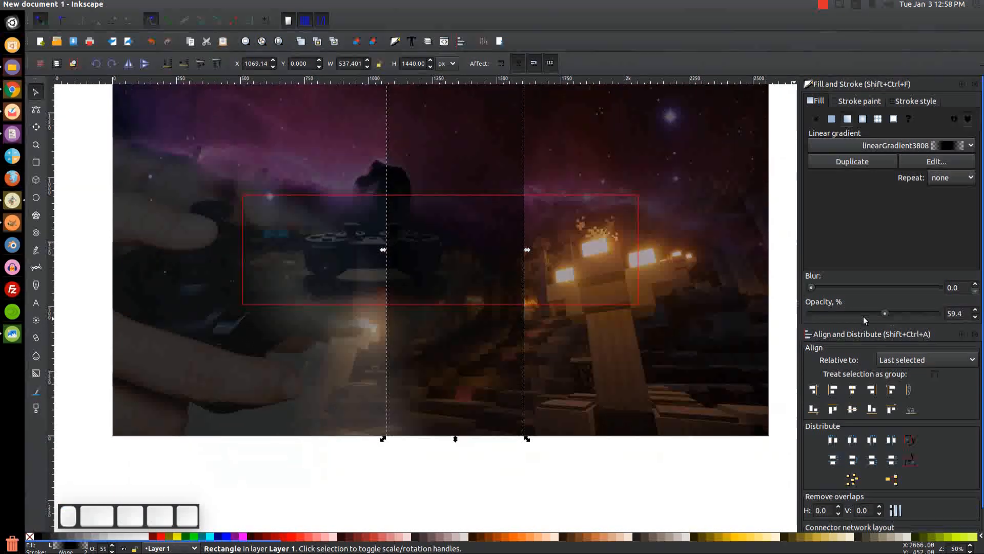
{"action": "left_click", "coordinate": [890, 314]}
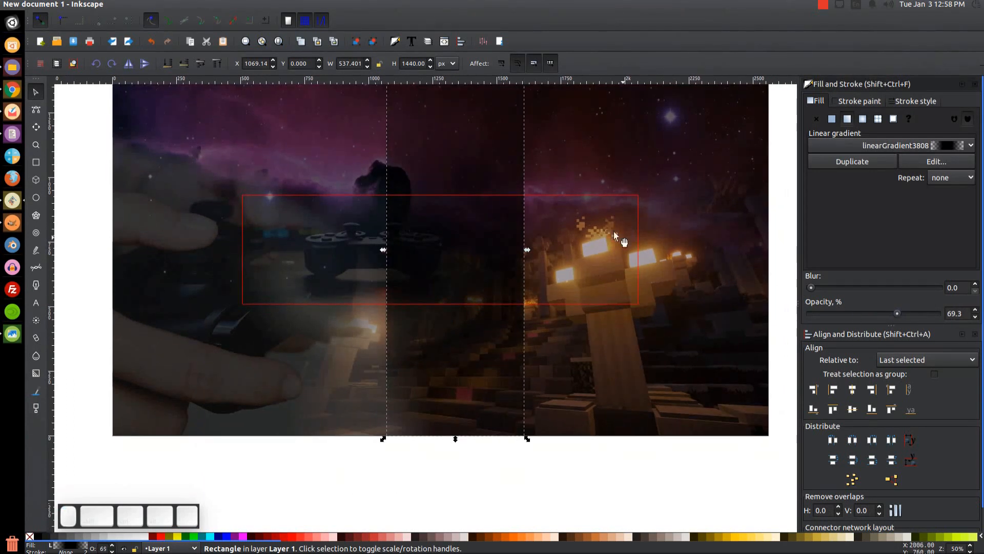
{"action": "left_click", "coordinate": [426, 479]}
{"action": "left_click", "coordinate": [5, 331]}
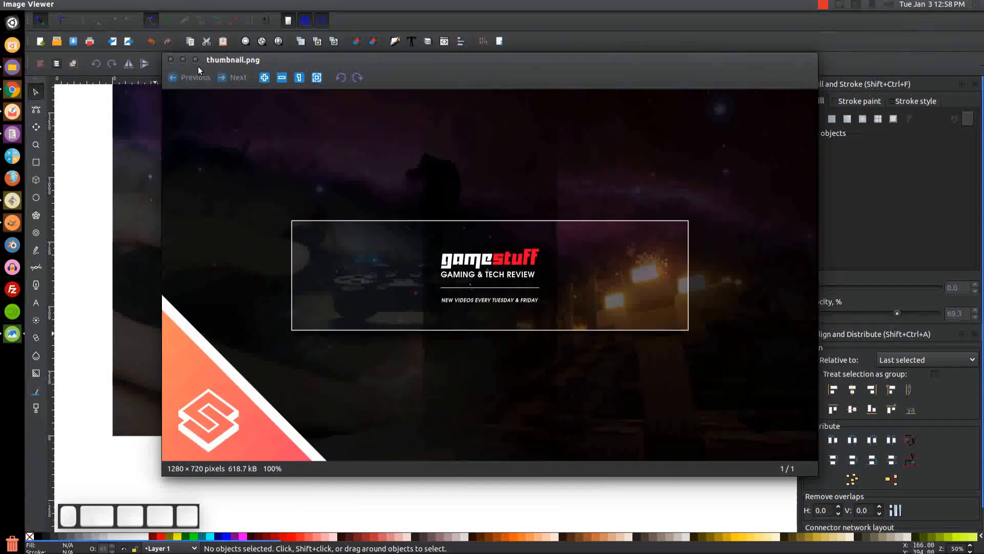
{"action": "left_click", "coordinate": [186, 60]}
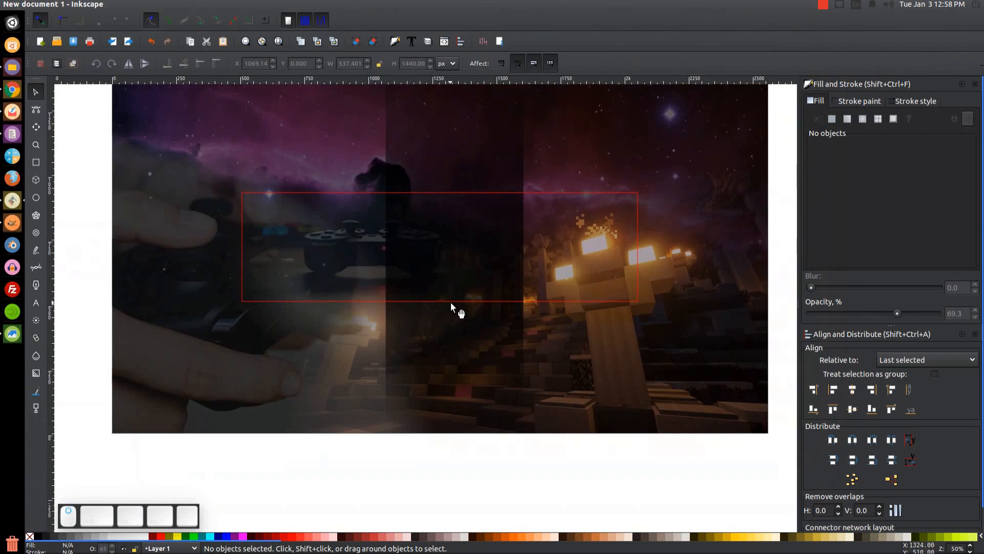
Add the text "GAME STUFF" on the empty canvas below the artwork.
{"action": "left_click_drag", "start_coordinate": [452, 307], "coordinate": [410, 210]}
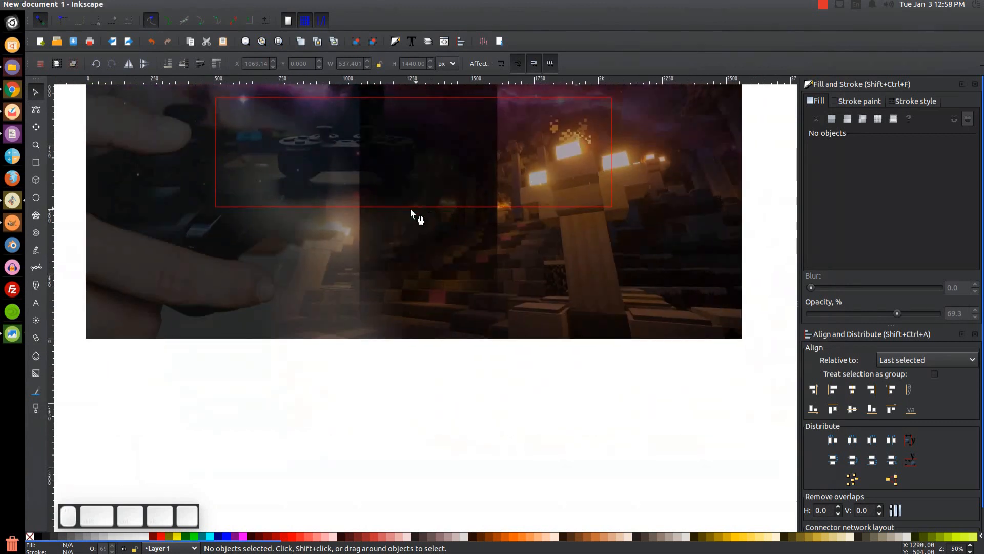
{"action": "left_click", "coordinate": [35, 307]}
{"action": "left_click", "coordinate": [342, 409]}
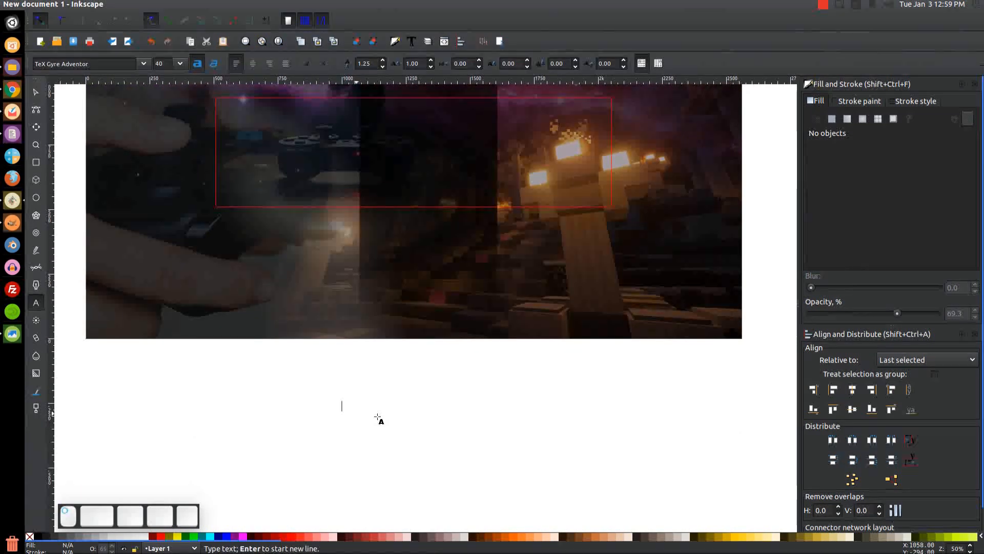
{"action": "type", "text": "GAME SY"}
{"action": "key", "text": "BackSpace"}
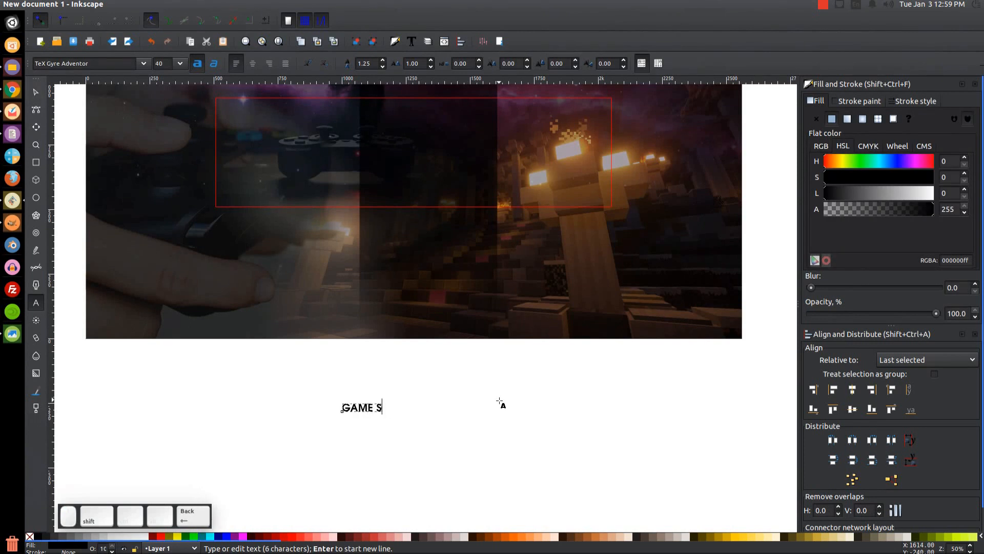
{"action": "type", "text": "TUFF"}
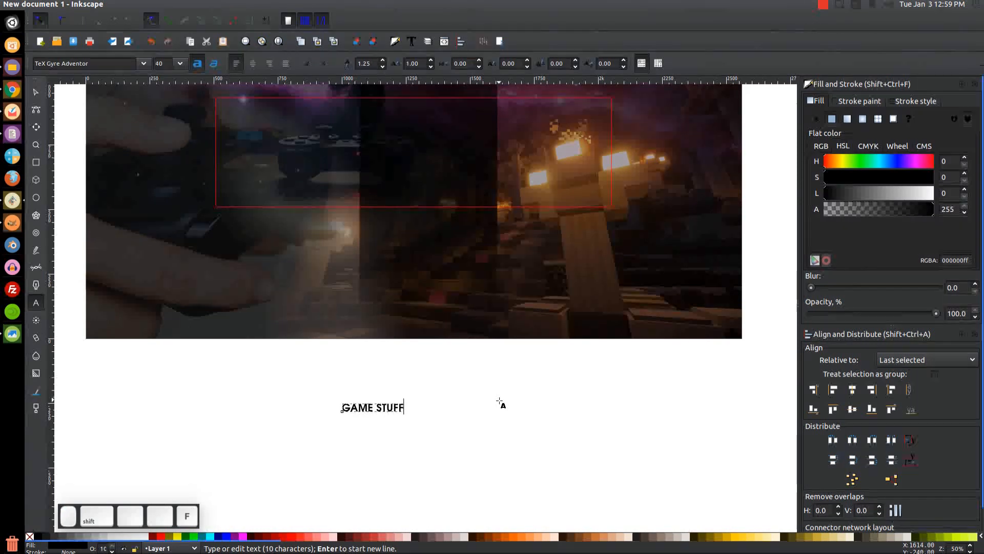
Change the title text's font to Yukarimobile in the Normal style.
{"action": "left_click", "coordinate": [412, 44]}
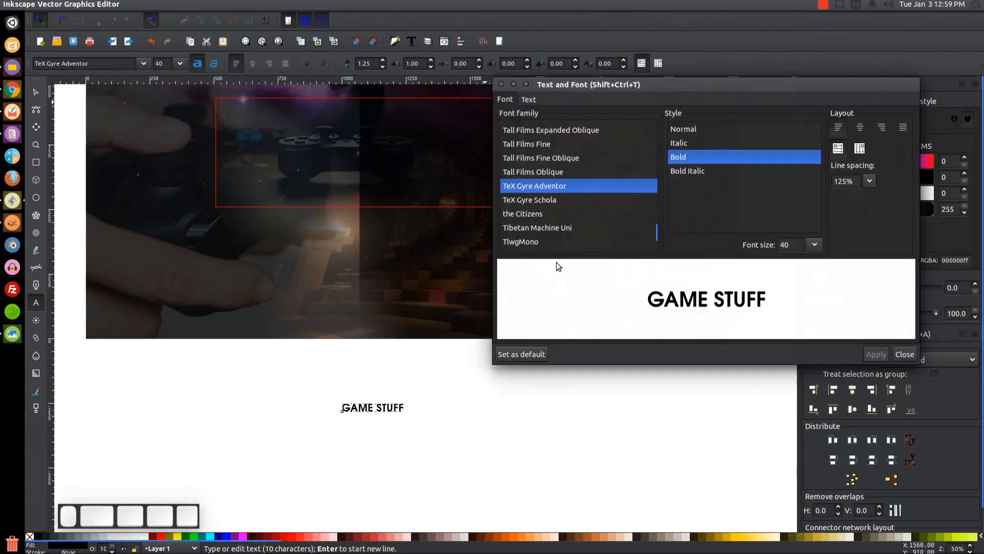
{"action": "left_click", "coordinate": [577, 200]}
{"action": "type", "text": "yuka"}
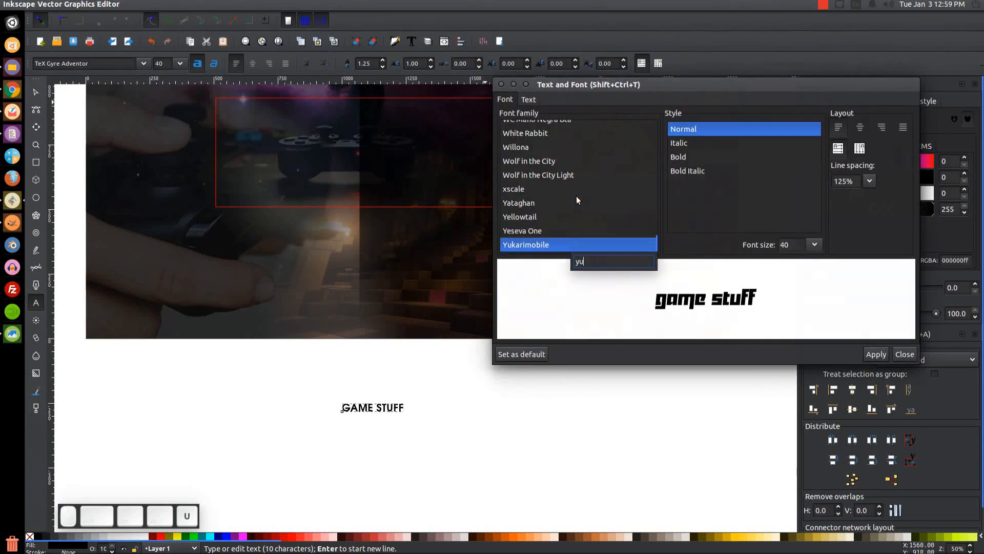
{"action": "left_click", "coordinate": [529, 245]}
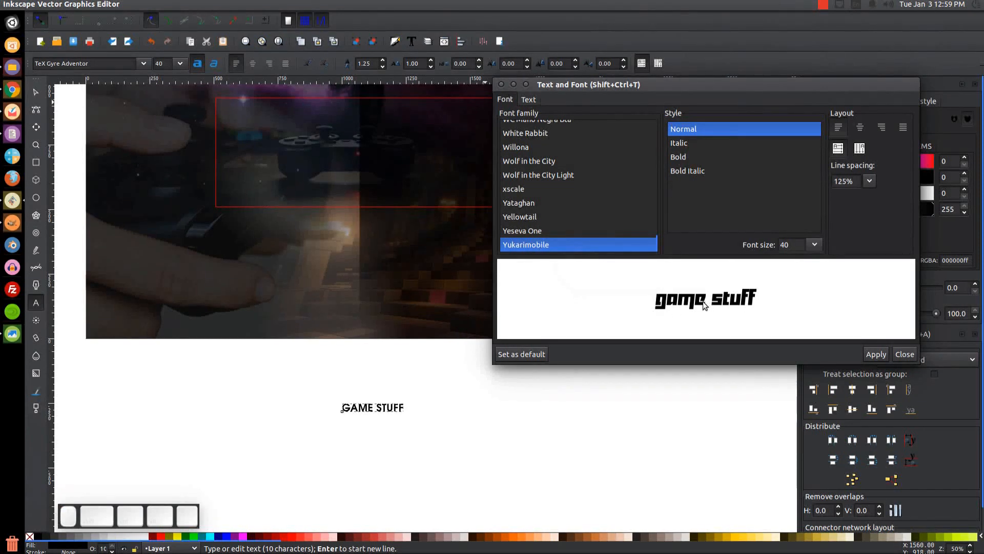
{"action": "left_click", "coordinate": [877, 354]}
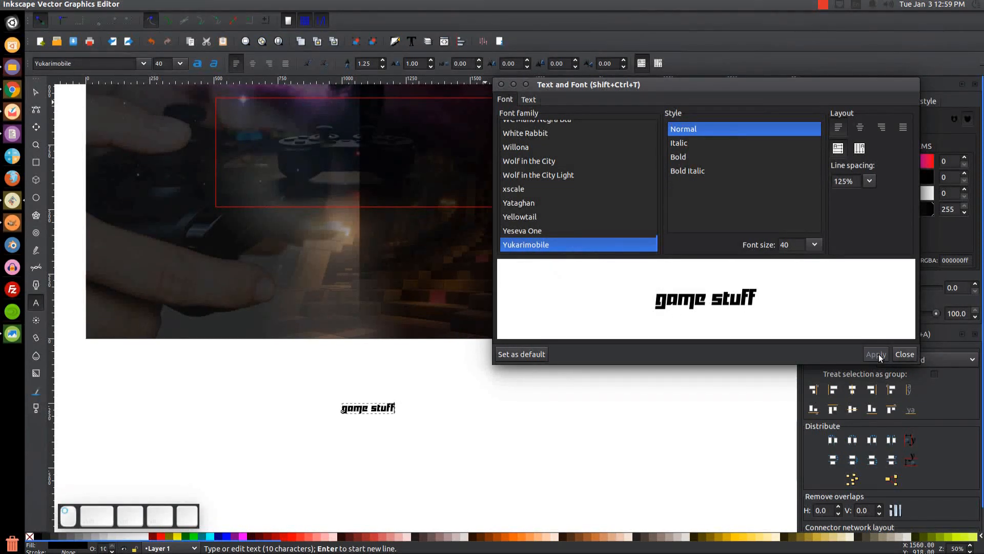
{"action": "left_click", "coordinate": [502, 84]}
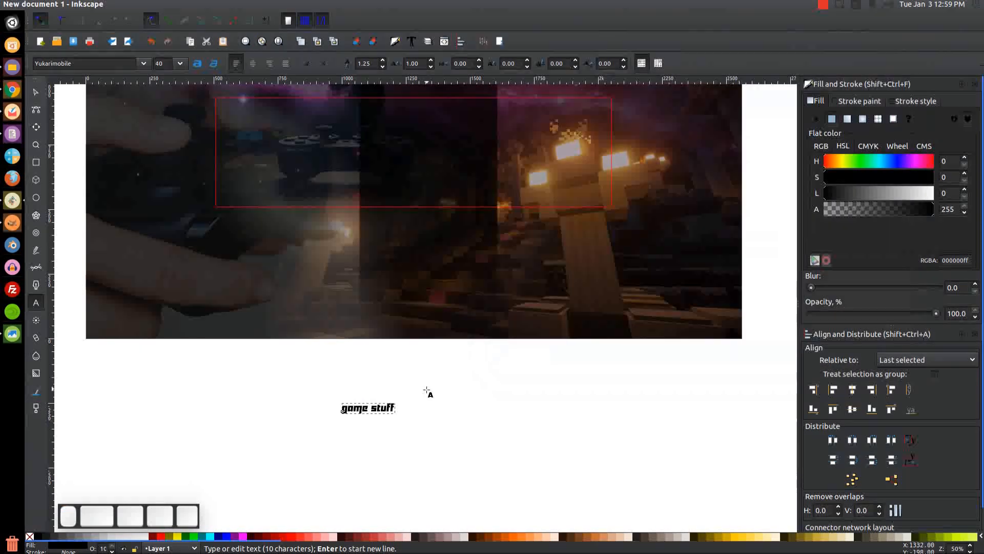
Remove the space between the title's two words so that it reads "gamestuff".
{"action": "scroll", "coordinate": [438, 391], "scroll_direction": "down", "scroll_amount": 4}
{"action": "scroll", "coordinate": [437, 391], "scroll_direction": "left", "scroll_amount": 2}
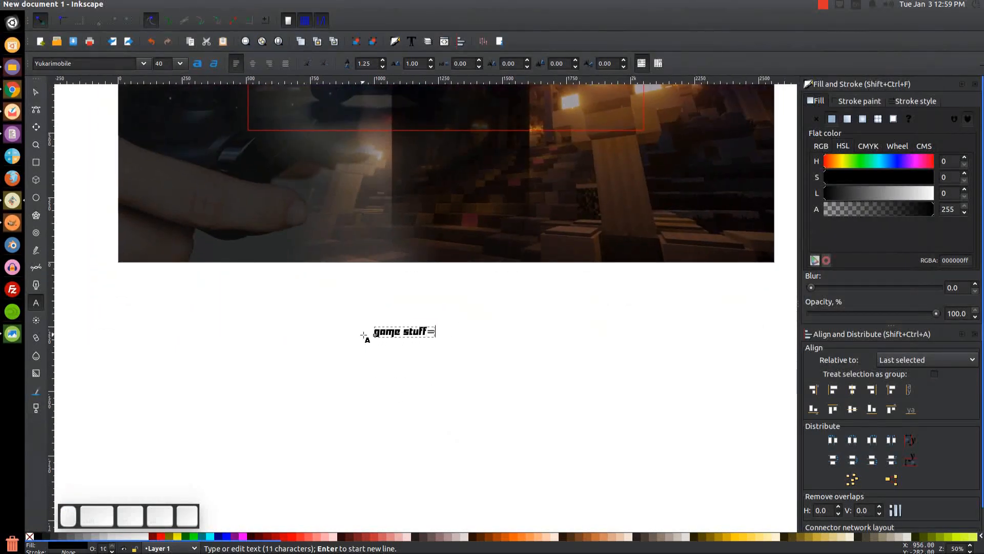
{"action": "scroll", "coordinate": [407, 313], "scroll_direction": "up", "scroll_amount": 3}
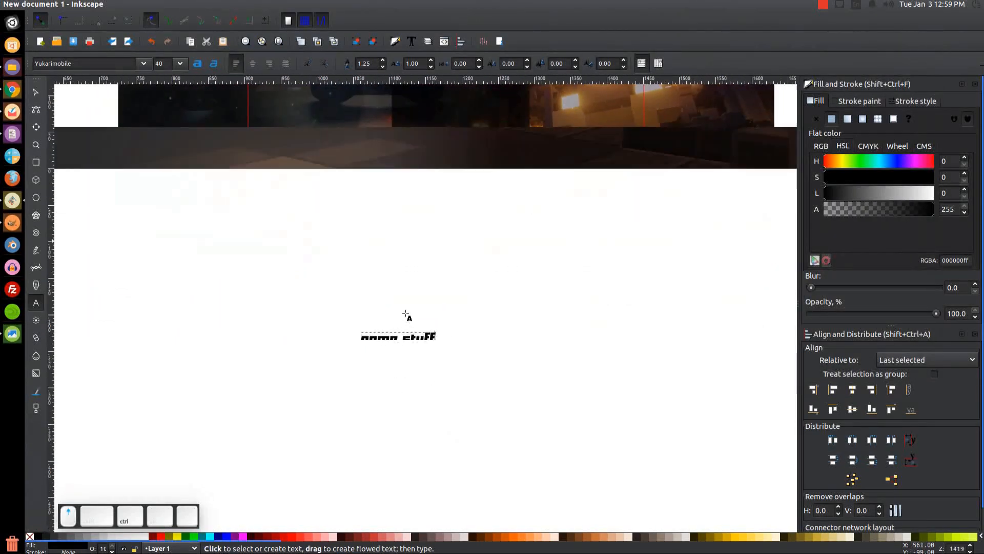
{"action": "scroll", "coordinate": [432, 331], "scroll_direction": "up", "scroll_amount": 1}
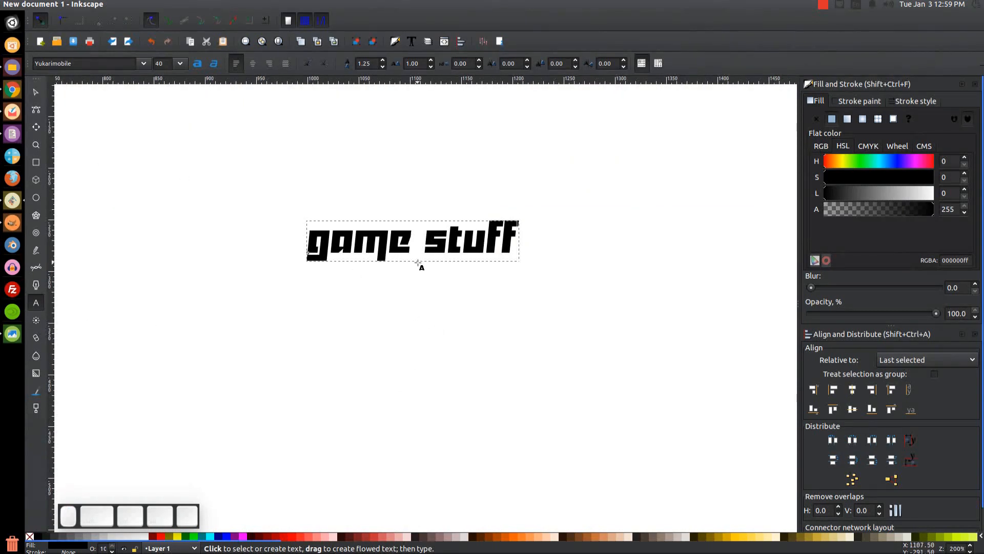
{"action": "left_click", "coordinate": [427, 242]}
{"action": "key", "text": "BackSpace"}
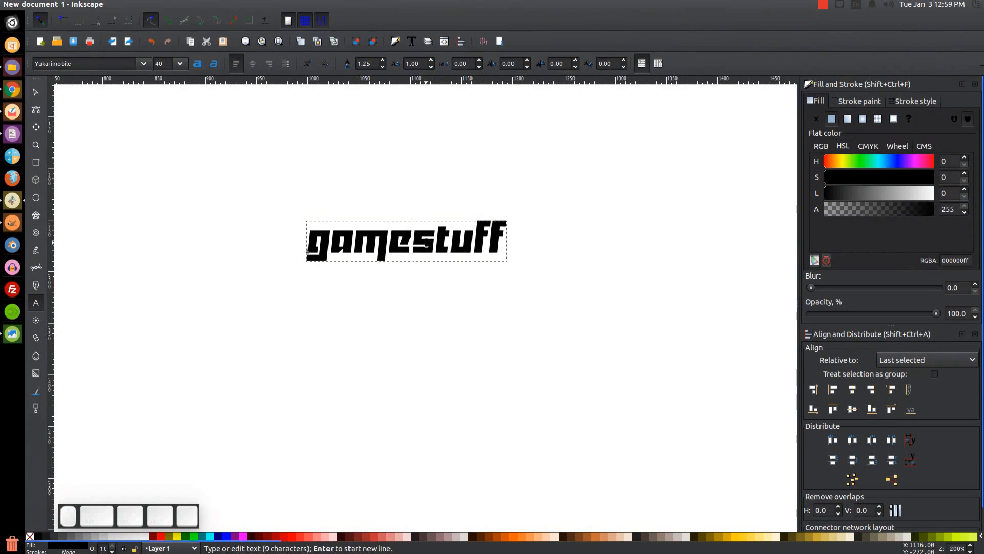
Check the tagline in the reference image thumbnail.png and add the text "GAMING & TECH REVIEW" beneath the gamestuff title.
{"action": "left_click_drag", "start_coordinate": [405, 272], "coordinate": [388, 297]}
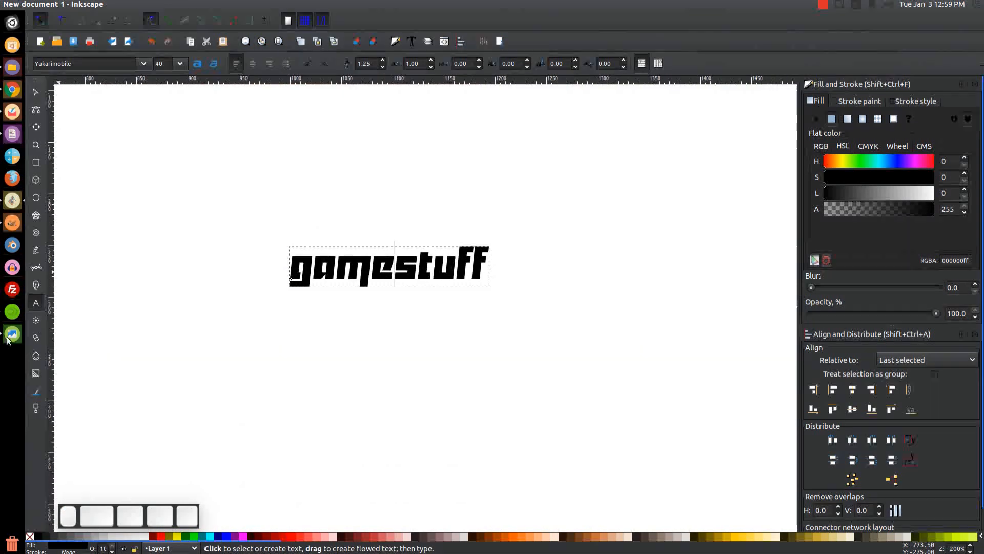
{"action": "left_click", "coordinate": [8, 337]}
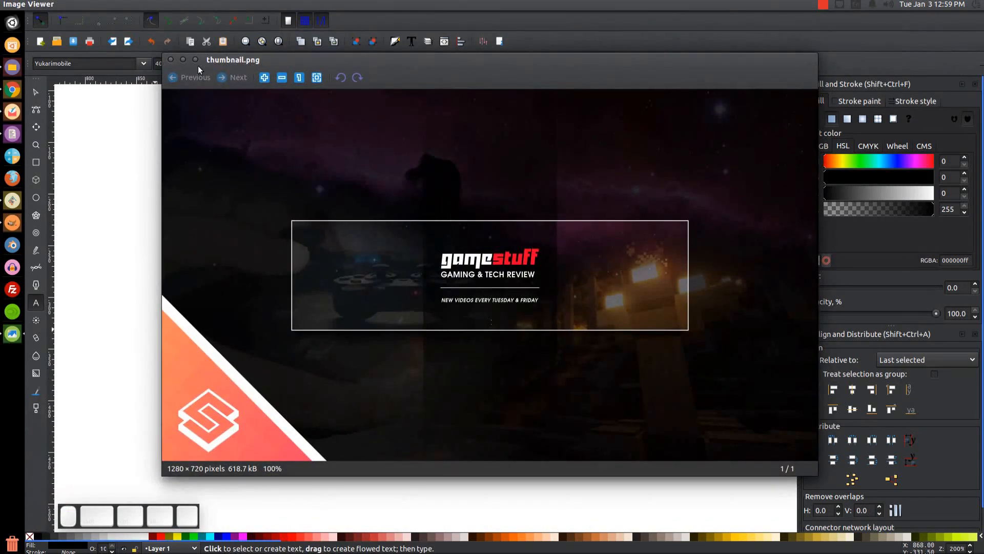
{"action": "left_click", "coordinate": [183, 59]}
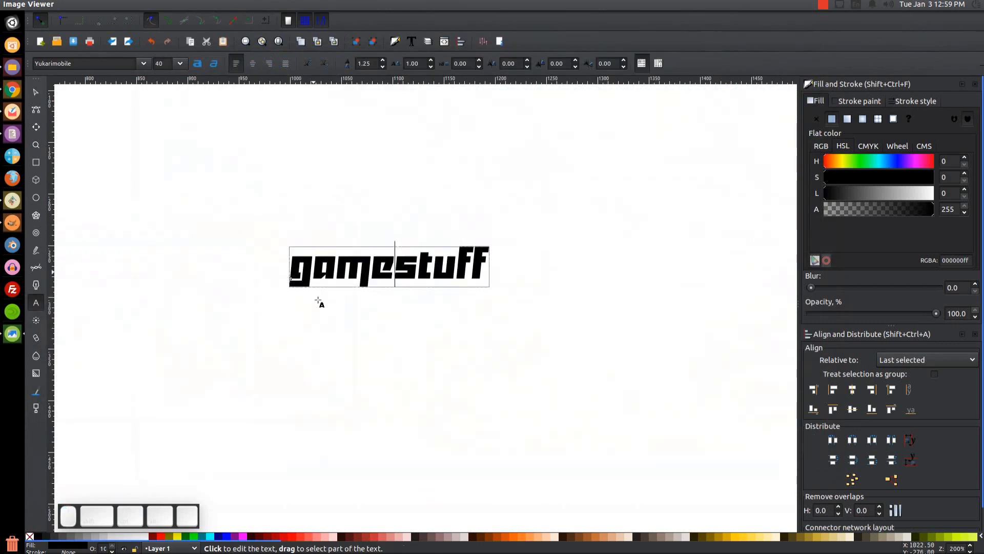
{"action": "left_click", "coordinate": [291, 336]}
{"action": "type", "text": "GAMING"}
{"action": "key", "text": "BackSpace"}
{"action": "type", "text": "& TECH "}
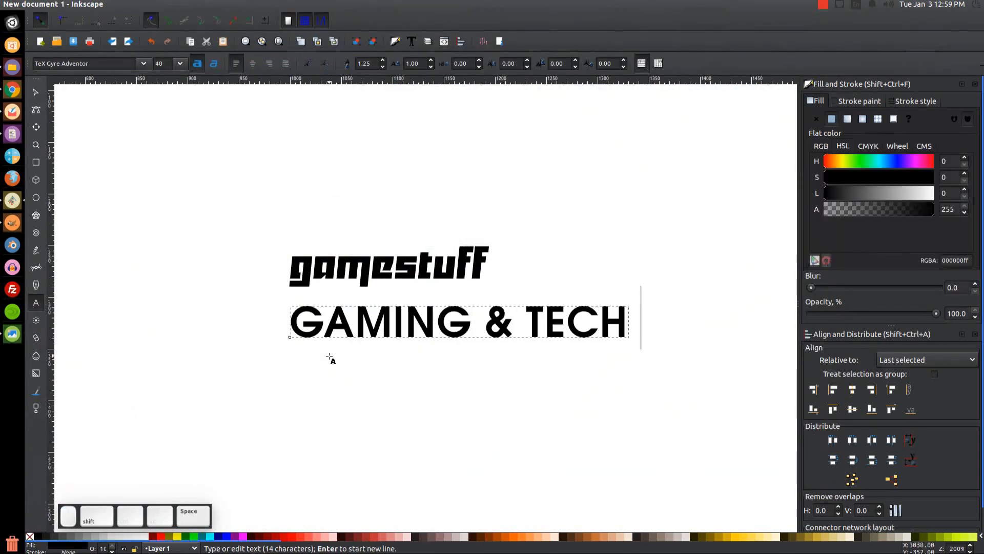
{"action": "type", "text": "REVIEW"}
{"action": "key", "text": "Escape"}
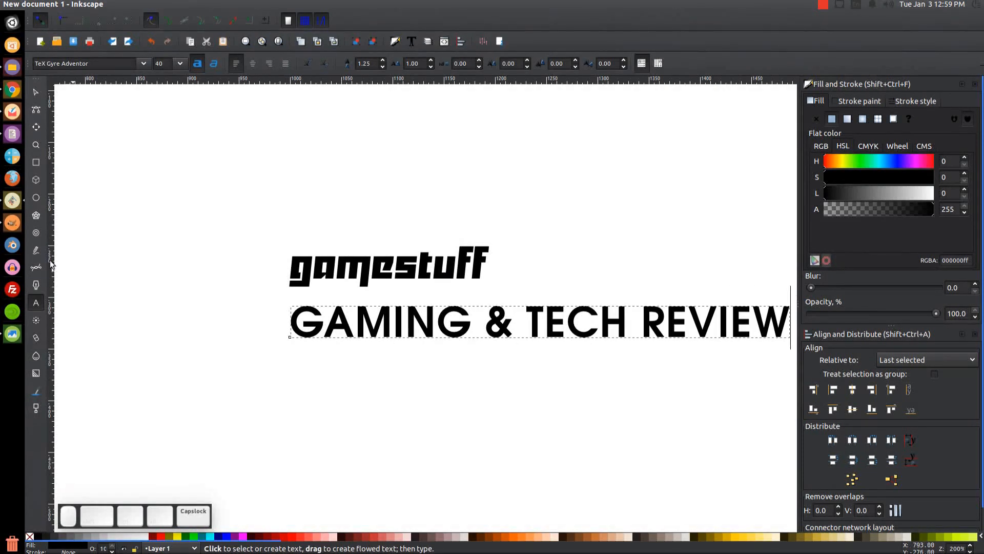
Scale the tagline down to a font size of about 15.37 px under the title and compare it with the reference image thumbnail.png.
{"action": "left_click", "coordinate": [36, 93]}
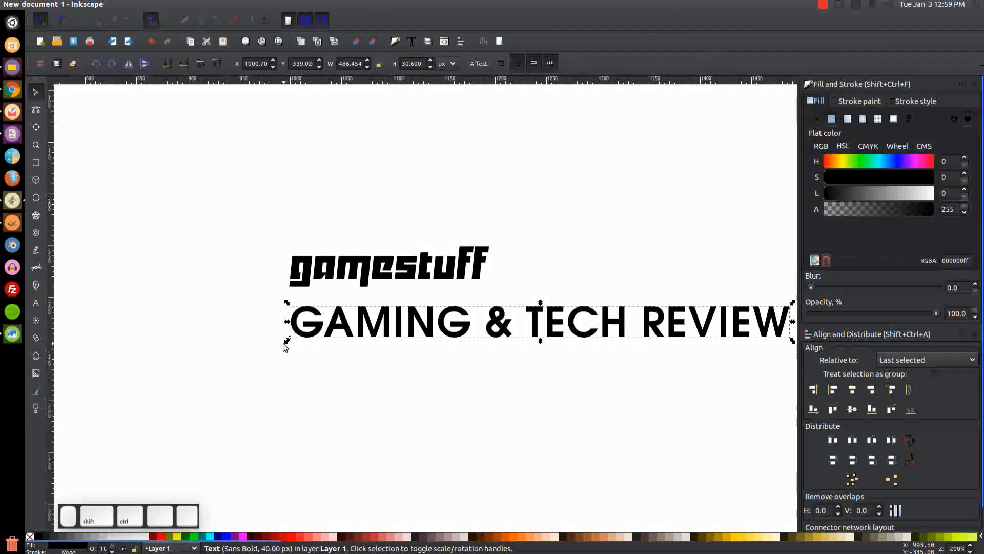
{"action": "left_click_drag", "start_coordinate": [286, 347], "coordinate": [448, 368]}
{"action": "left_click_drag", "start_coordinate": [451, 330], "coordinate": [311, 303]}
{"action": "left_click_drag", "start_coordinate": [463, 304], "coordinate": [481, 318]}
{"action": "left_click_drag", "start_coordinate": [418, 398], "coordinate": [425, 350]}
{"action": "left_click", "coordinate": [11, 336]}
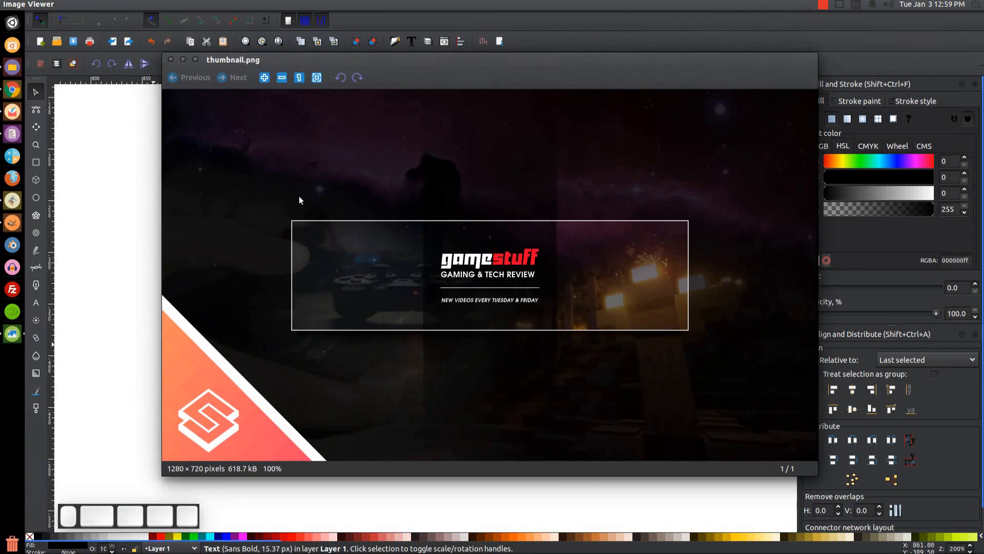
Duplicate the "GAMING & TECH REVIEW" tagline and place the copy about 96 px below the original.
{"action": "left_click", "coordinate": [184, 60]}
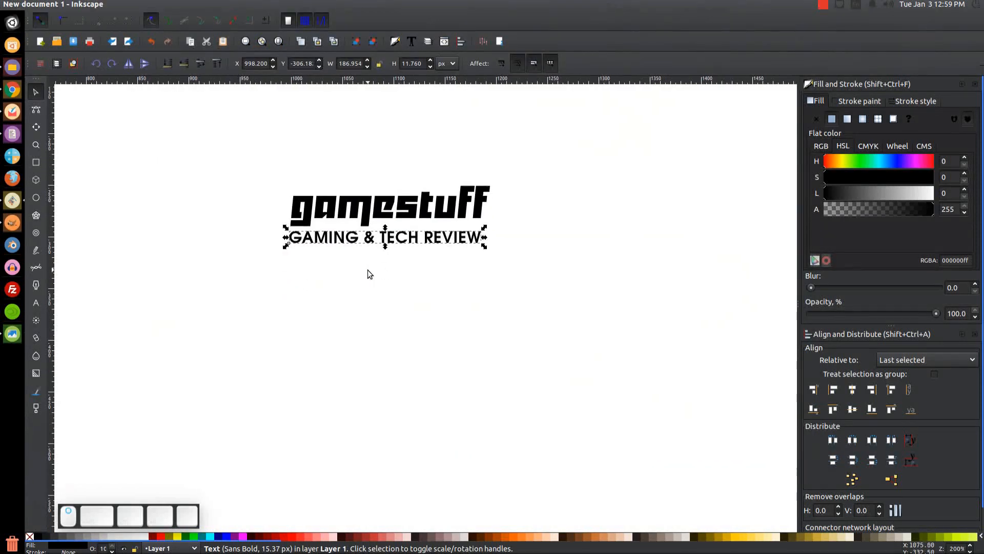
{"action": "left_click_drag", "start_coordinate": [413, 249], "coordinate": [410, 348]}
{"action": "key", "text": "F8"}
{"action": "left_click_drag", "start_coordinate": [482, 337], "coordinate": [264, 331]}
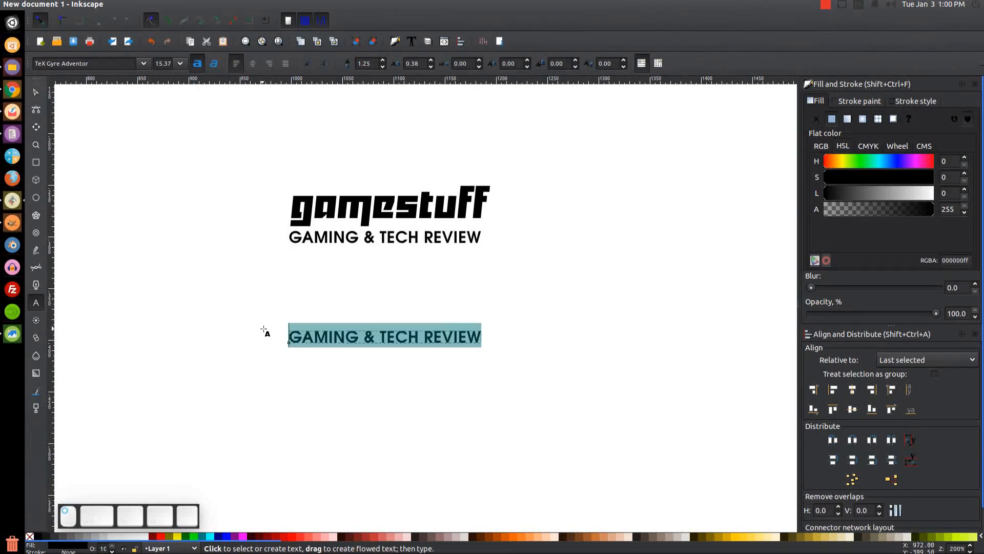
{"action": "key", "text": "F1"}
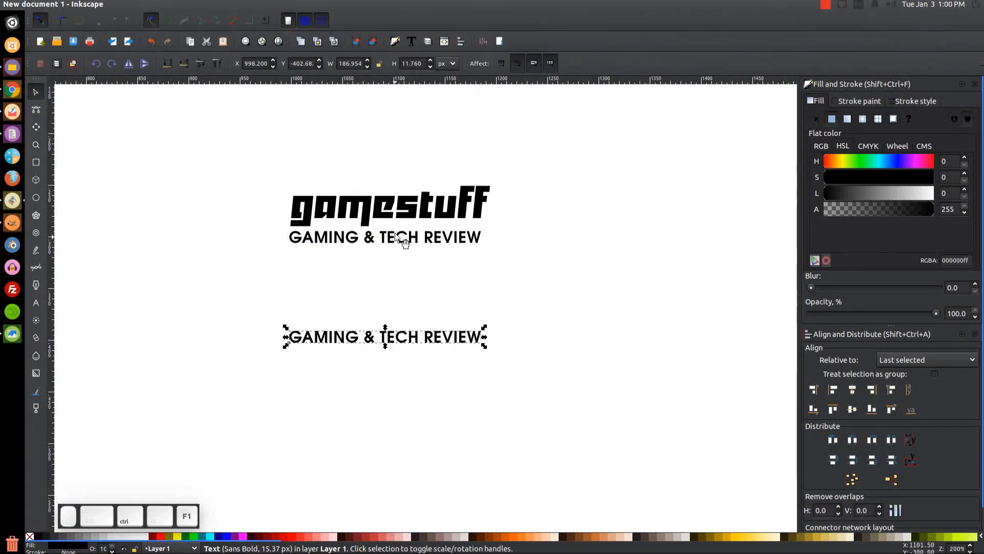
{"action": "left_click", "coordinate": [396, 273]}
{"action": "left_click", "coordinate": [403, 239]}
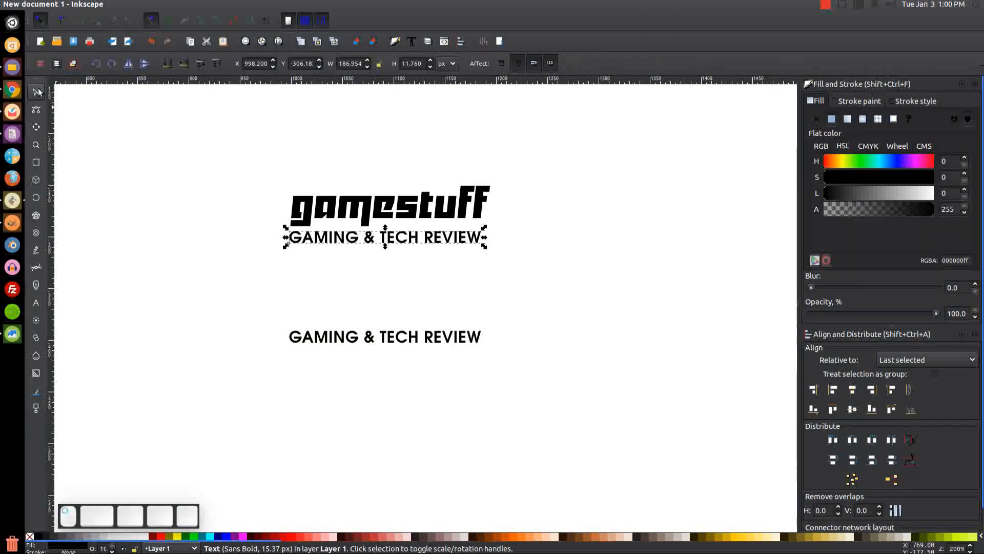
{"action": "key", "text": "ctrl+d"}
{"action": "left_click_drag", "start_coordinate": [415, 238], "coordinate": [423, 286]}
{"action": "key", "text": "Delete"}
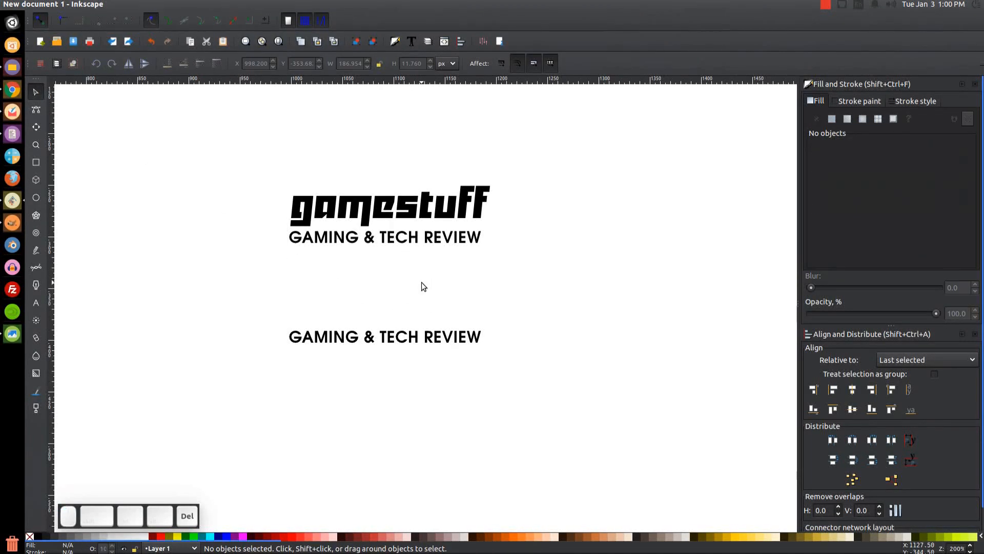
Move the tagline copy up to about 55 px below the original and replace its text with "NEW VIDEOS EVERY TUESDAY & FRIDAY".
{"action": "left_click_drag", "start_coordinate": [413, 341], "coordinate": [394, 301], "text": "ctrl"}
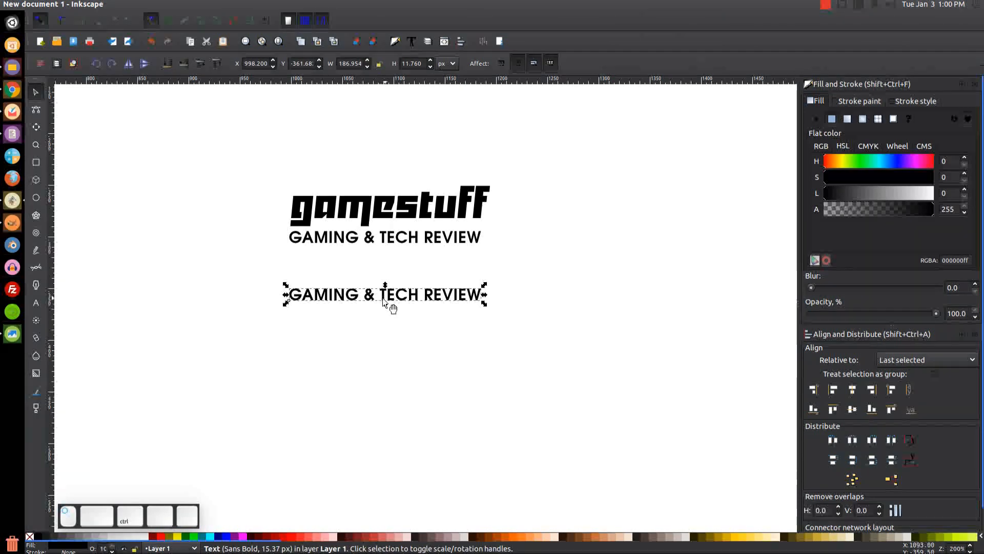
{"action": "left_click", "coordinate": [36, 303]}
{"action": "left_click_drag", "start_coordinate": [482, 295], "coordinate": [263, 293]}
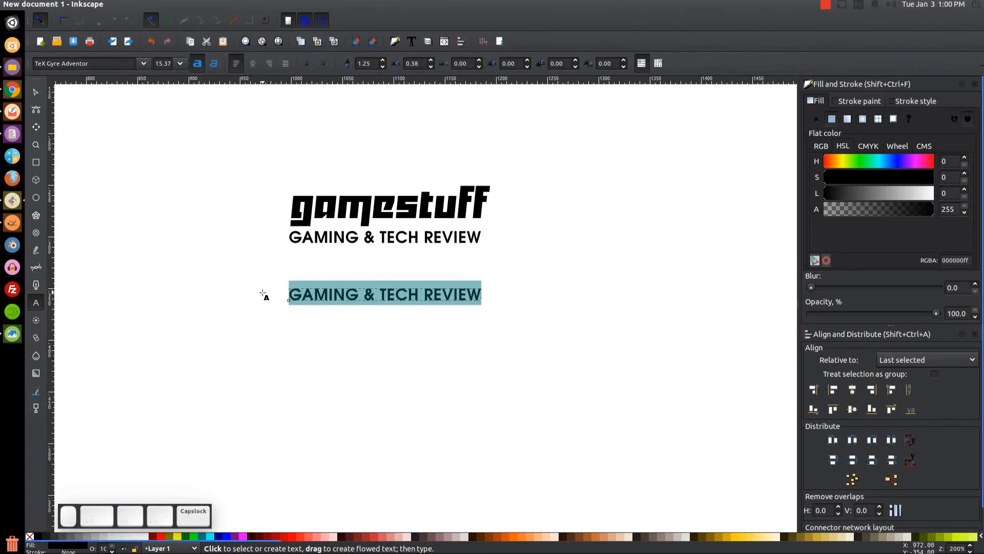
{"action": "type", "text": "NEW VIDEOS "}
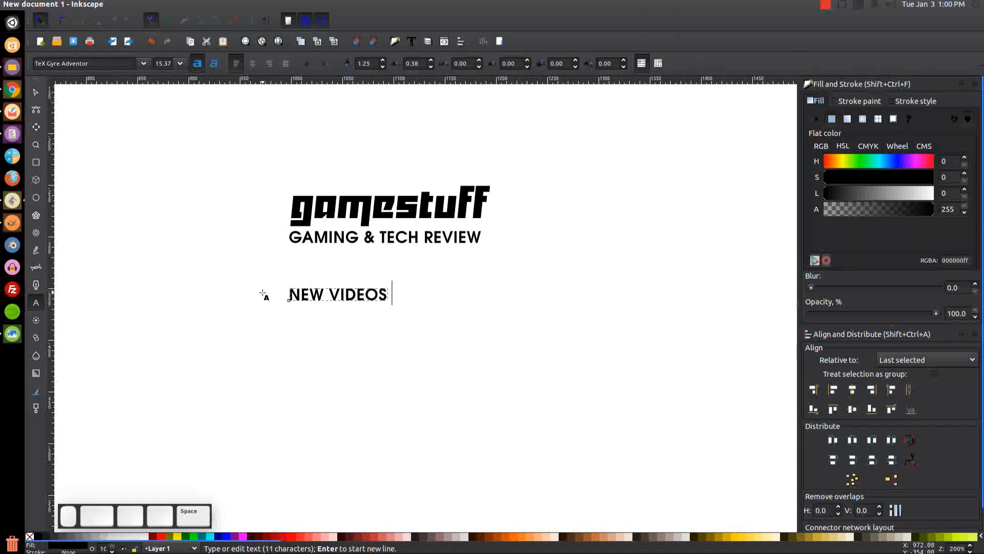
{"action": "type", "text": "EVERY TUESDAY "}
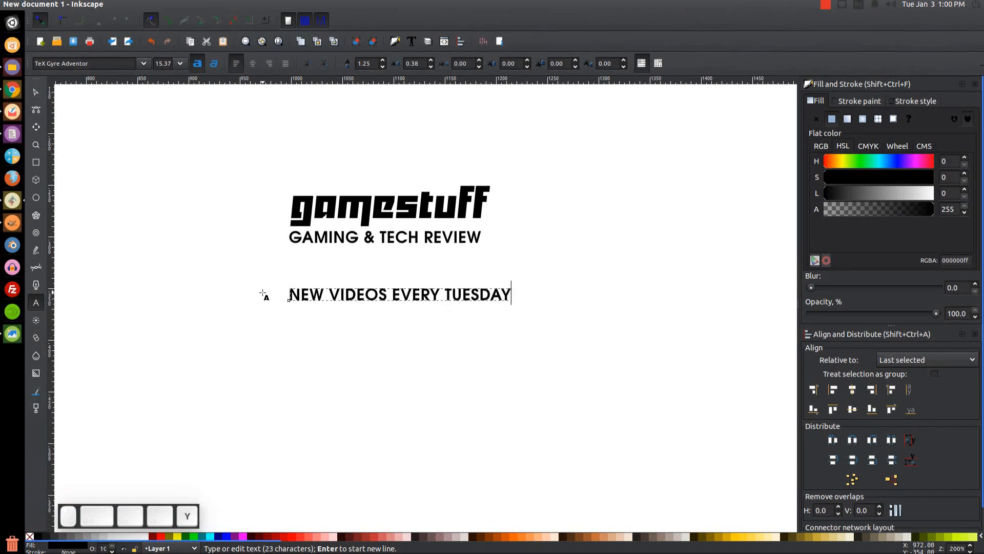
{"action": "type", "text": "& FRIDAY"}
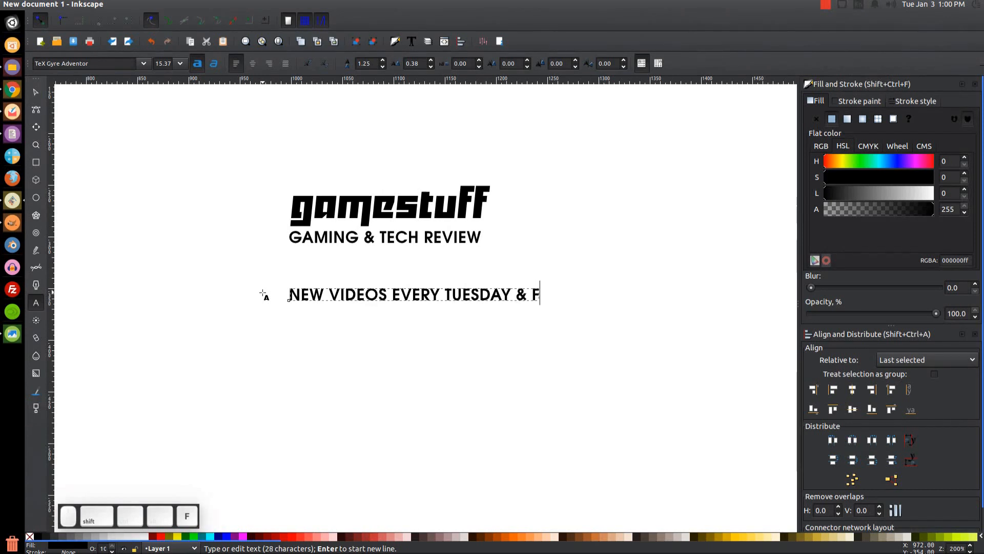
Italicize the schedule line, scale it down proportionally to about 209 px wide and position it beneath the tagline.
{"action": "left_click", "coordinate": [214, 63]}
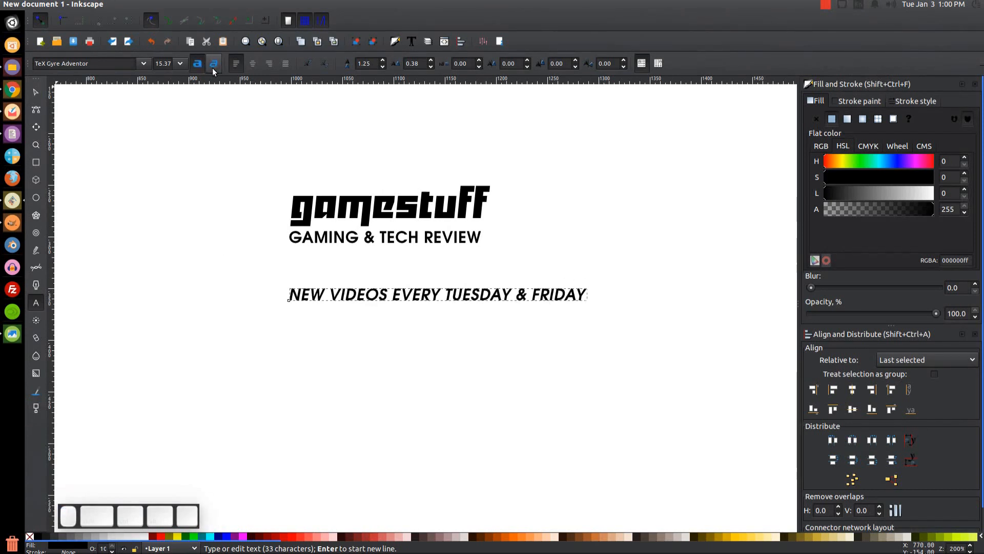
{"action": "left_click", "coordinate": [36, 92]}
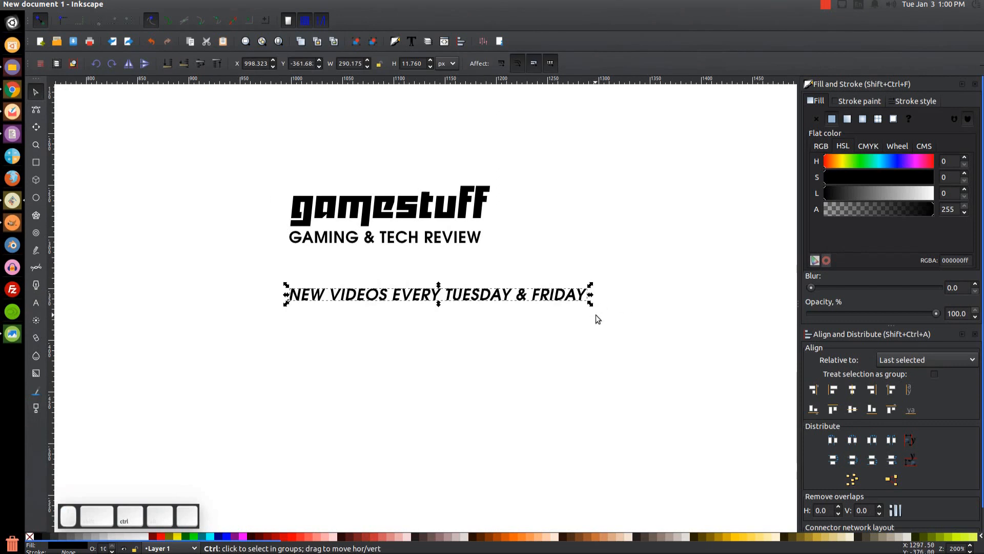
{"action": "left_click_drag", "start_coordinate": [591, 304], "coordinate": [536, 320]}
{"action": "left_click_drag", "start_coordinate": [508, 303], "coordinate": [472, 300]}
Group the gamestuff title with its tagline and centre the group horizontally over the schedule line.
{"action": "left_click_drag", "start_coordinate": [549, 265], "coordinate": [210, 136]}
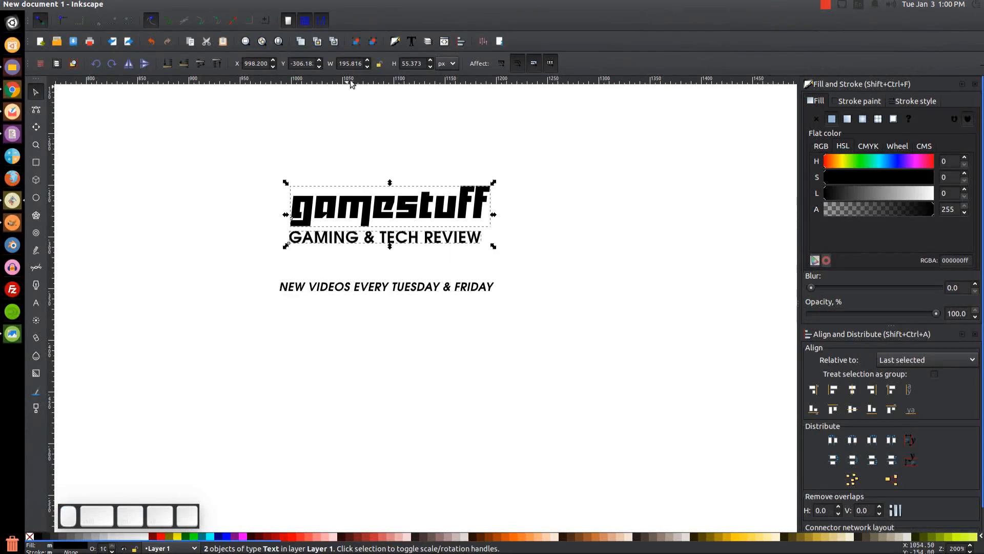
{"action": "left_click", "coordinate": [355, 41]}
{"action": "left_click_drag", "start_coordinate": [624, 394], "coordinate": [211, 121]}
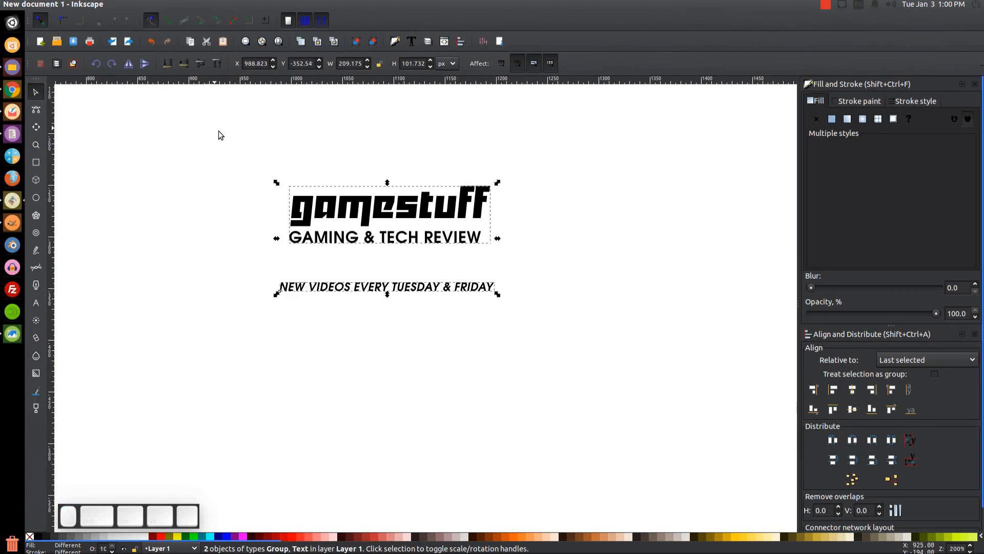
{"action": "left_click", "coordinate": [852, 389]}
{"action": "left_click", "coordinate": [593, 239]}
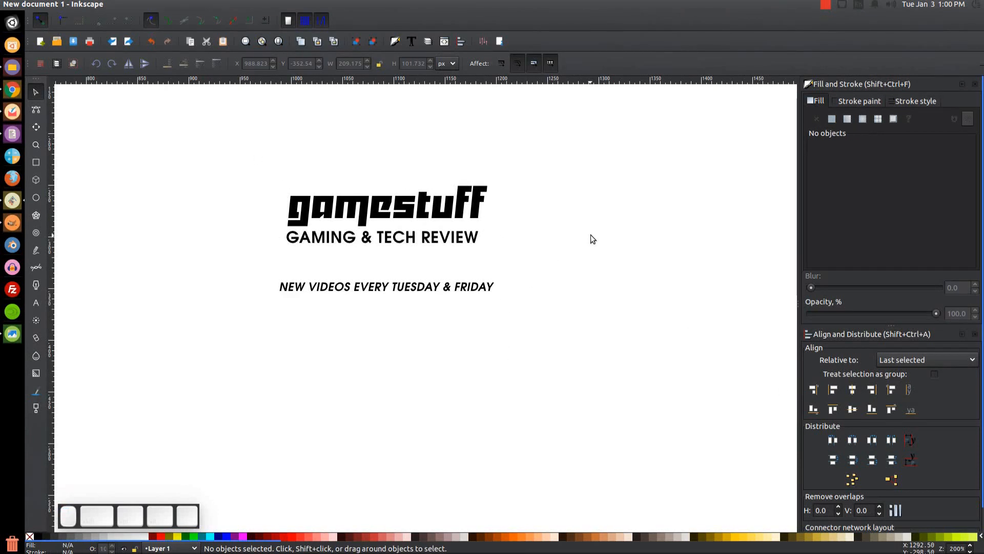
Check the divider in thumbnail.png and draw a 208.5 × 1.5 px rectangle at full opacity between the tagline and the schedule line.
{"action": "left_click", "coordinate": [12, 334]}
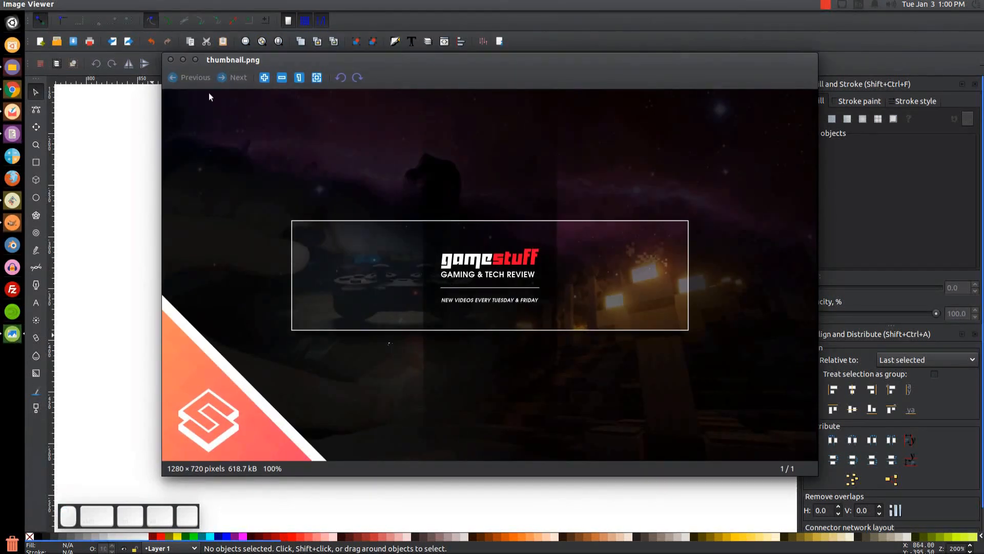
{"action": "left_click", "coordinate": [183, 60]}
{"action": "left_click", "coordinate": [36, 162]}
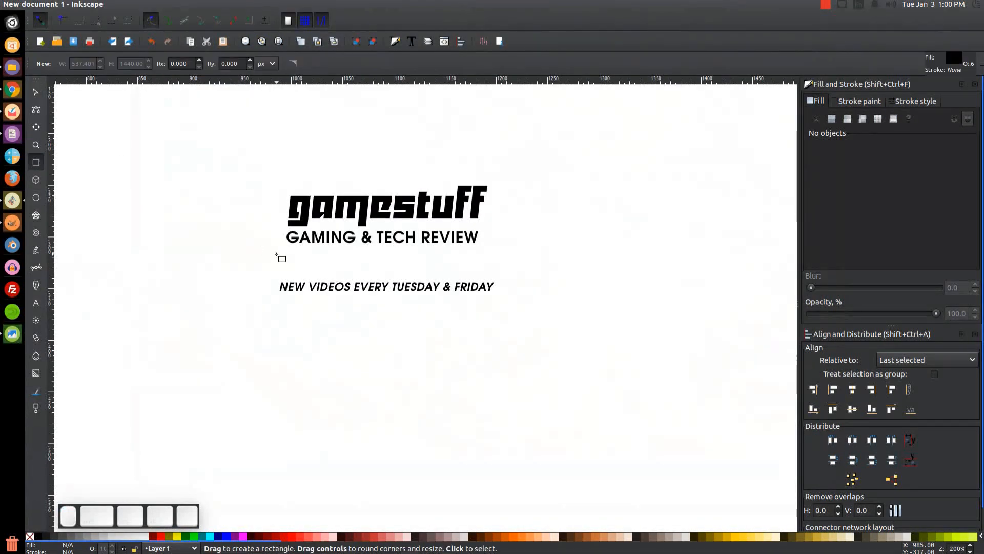
{"action": "left_click_drag", "start_coordinate": [277, 258], "coordinate": [492, 259]}
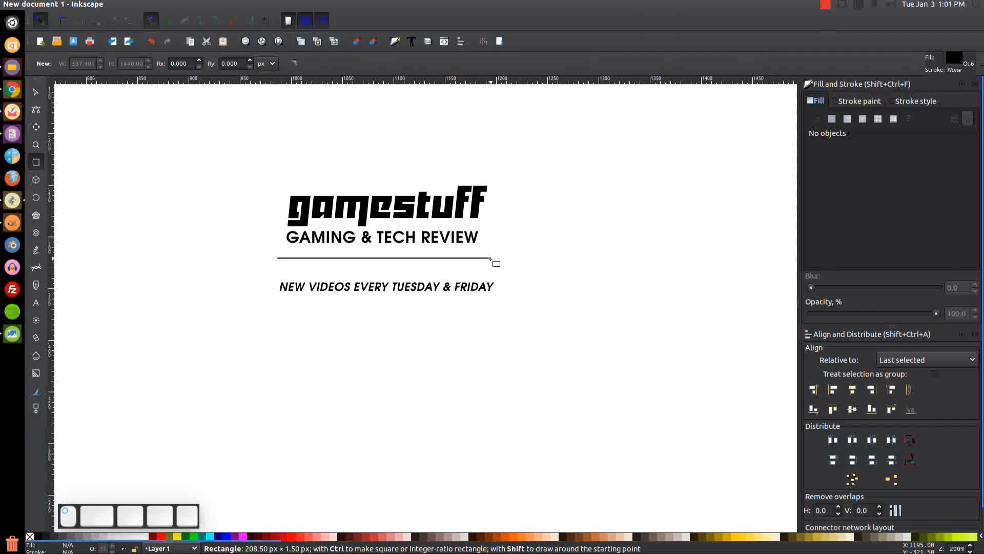
{"action": "left_click", "coordinate": [898, 314]}
{"action": "left_click_drag", "start_coordinate": [898, 314], "coordinate": [939, 314]}
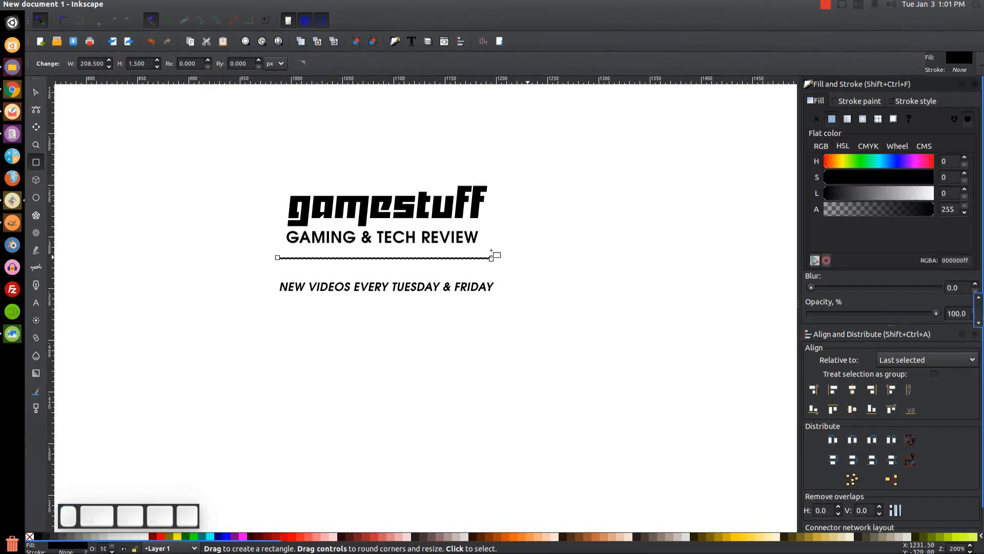
Centre the title group, divider and schedule line on the vertical axis and equalize the vertical gaps between them.
{"action": "left_click", "coordinate": [35, 93]}
{"action": "left_click_drag", "start_coordinate": [196, 131], "coordinate": [620, 378]}
{"action": "left_click", "coordinate": [850, 392]}
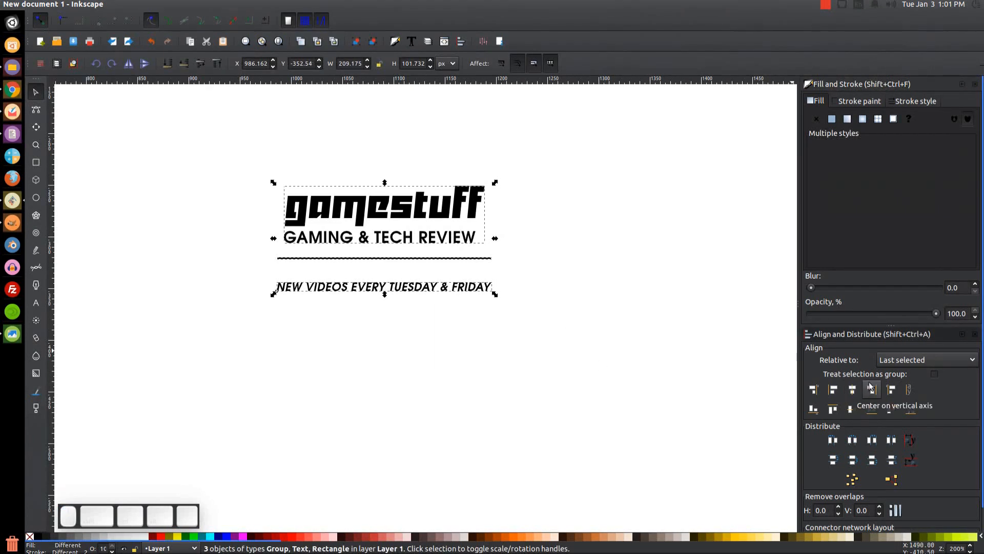
{"action": "left_click", "coordinate": [892, 460]}
Group the title group, divider and schedule line and move the group onto the dark middle panel inside the red rectangle.
{"action": "left_click_drag", "start_coordinate": [531, 286], "coordinate": [541, 433]}
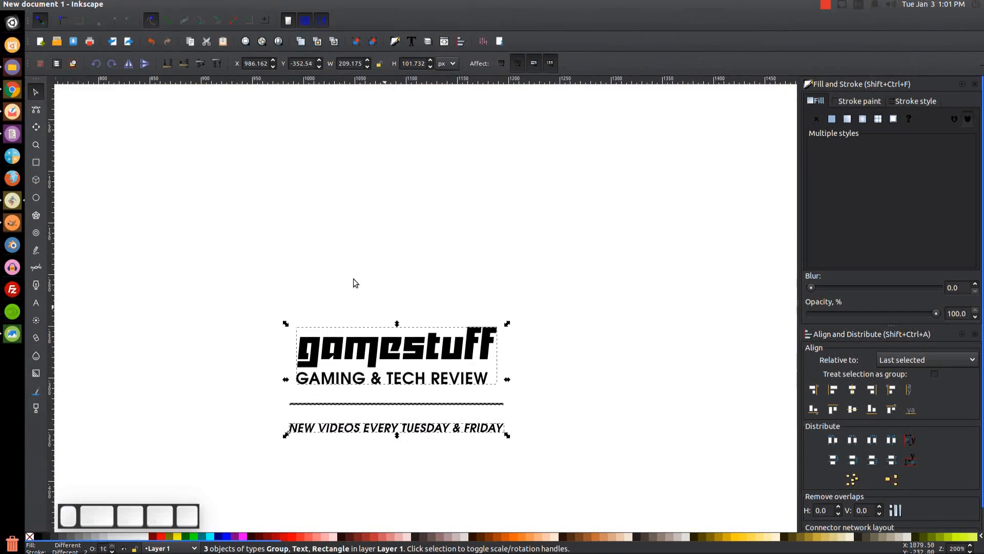
{"action": "left_click", "coordinate": [354, 42]}
{"action": "left_click_drag", "start_coordinate": [543, 316], "coordinate": [531, 364]}
{"action": "key", "text": "minus"}
{"action": "key", "text": "minus"}
{"action": "key", "text": "minus"}
{"action": "key", "text": "minus"}
{"action": "left_click_drag", "start_coordinate": [499, 312], "coordinate": [481, 454]}
{"action": "key", "text": "minus"}
{"action": "left_click_drag", "start_coordinate": [425, 429], "coordinate": [451, 249]}
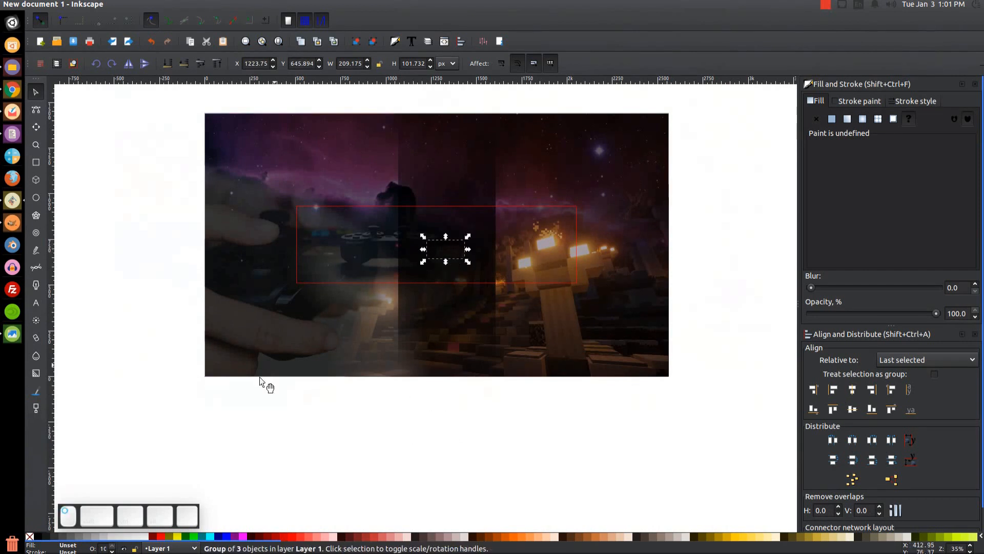
Fill the text group with white and centre it on the dark middle panel both horizontally and vertically.
{"action": "left_click", "coordinate": [145, 536]}
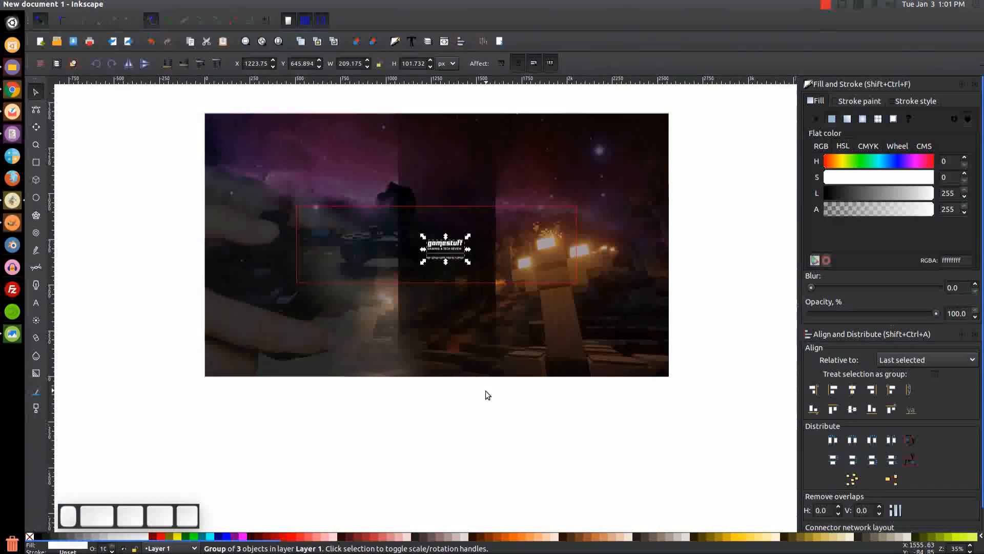
{"action": "left_click", "coordinate": [448, 179], "text": "shift"}
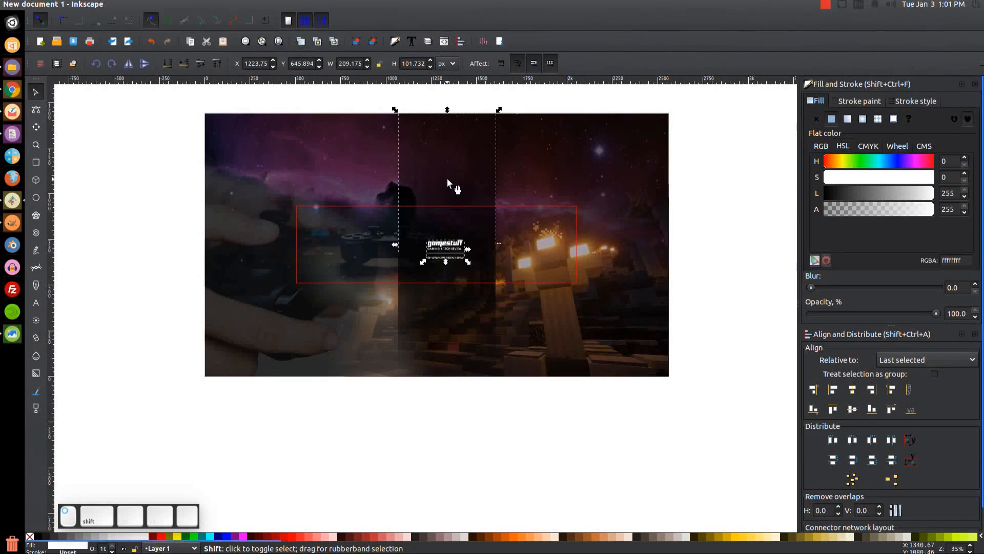
{"action": "left_click", "coordinate": [851, 390]}
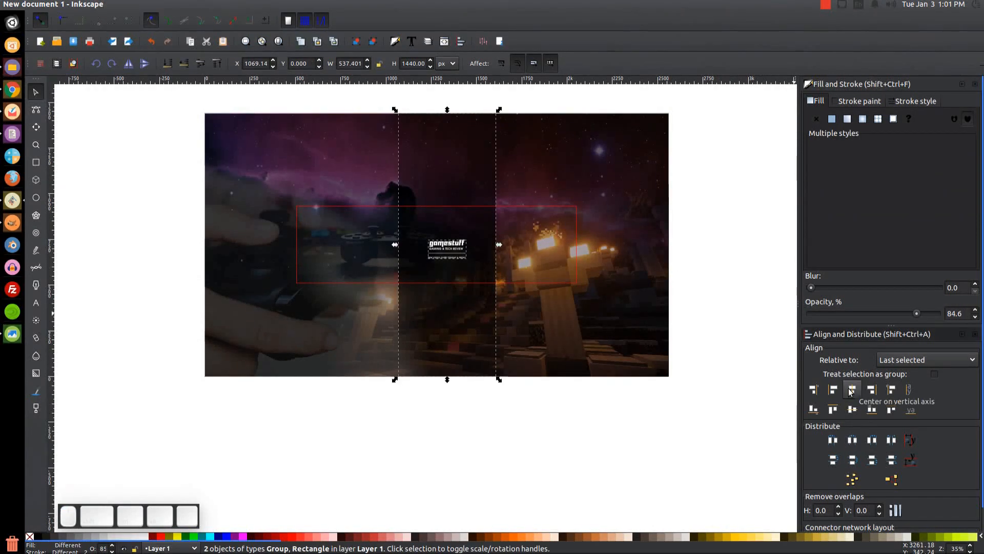
{"action": "left_click", "coordinate": [852, 409]}
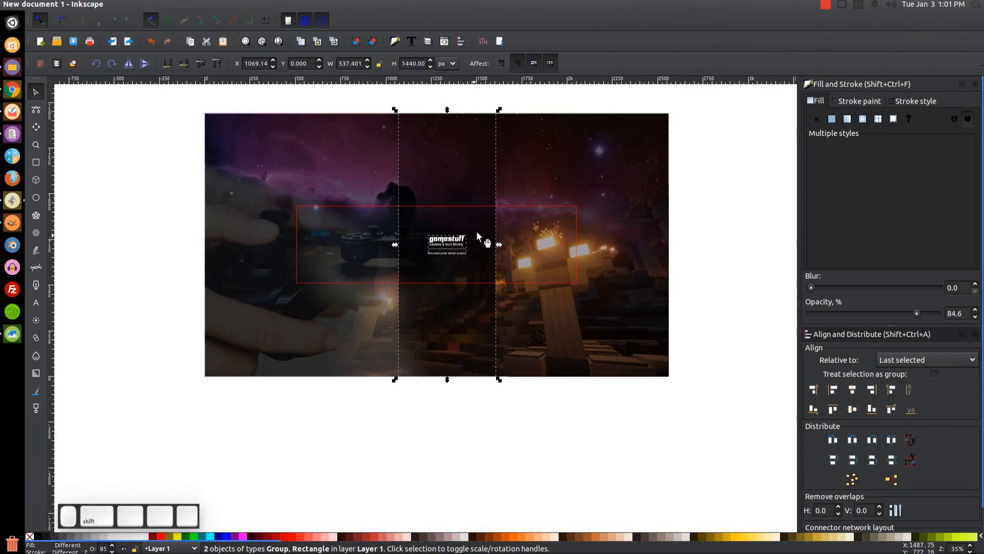
Centre the text group and the dark middle panel horizontally on the full 2560 px wide background rectangle.
{"action": "left_click", "coordinate": [563, 135], "text": "shift"}
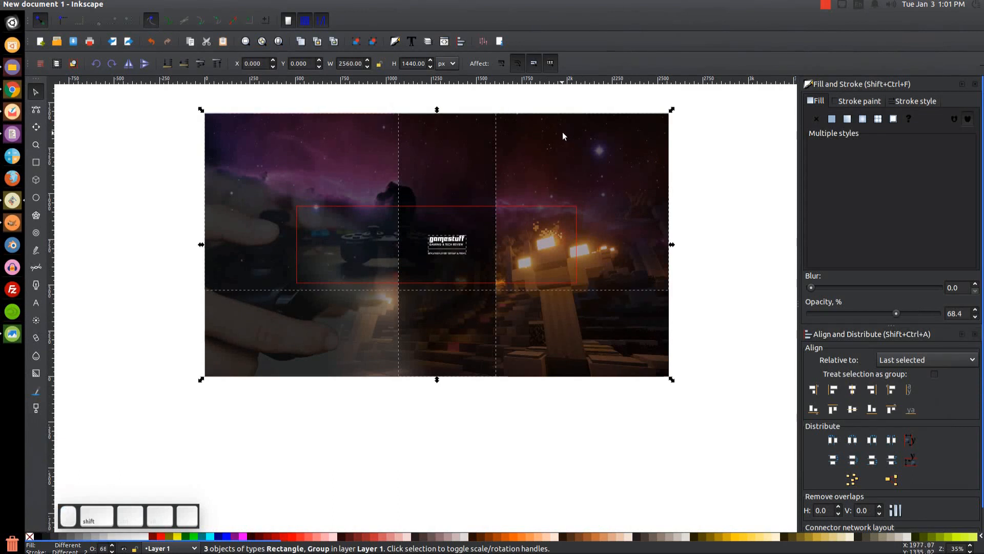
{"action": "left_click", "coordinate": [861, 391]}
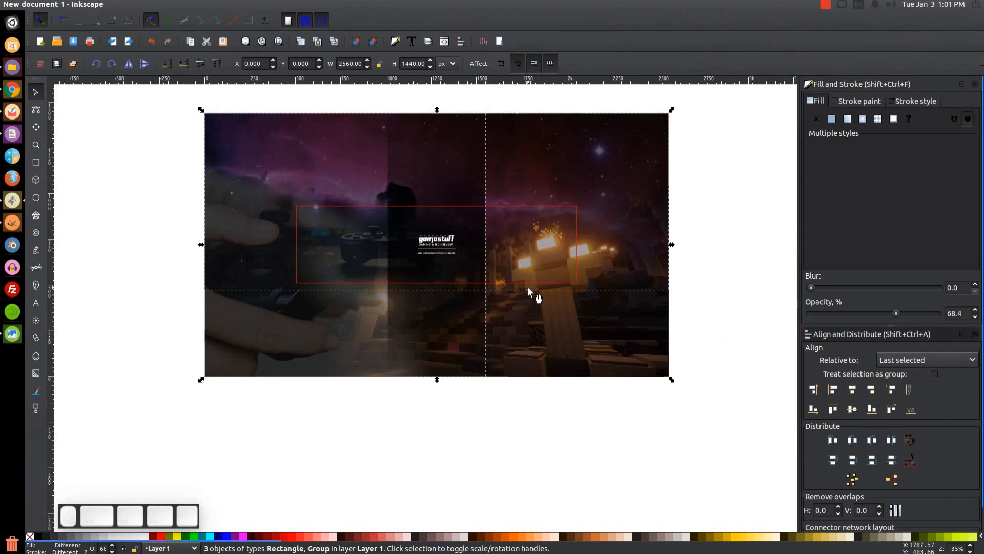
{"action": "left_click", "coordinate": [746, 196]}
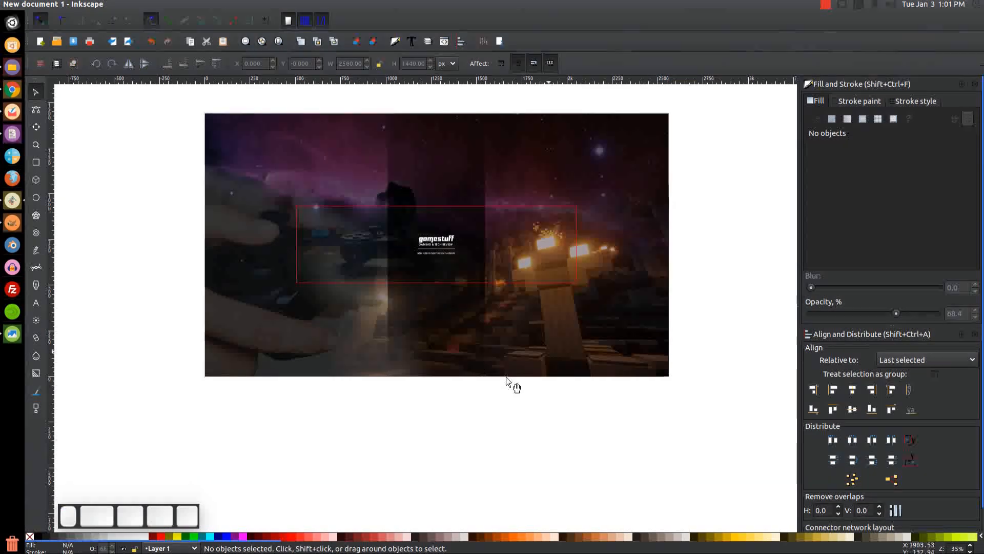
Scale the white text group up from its centre to about 418 px wide and compare it with thumbnail.png.
{"action": "left_click", "coordinate": [442, 254]}
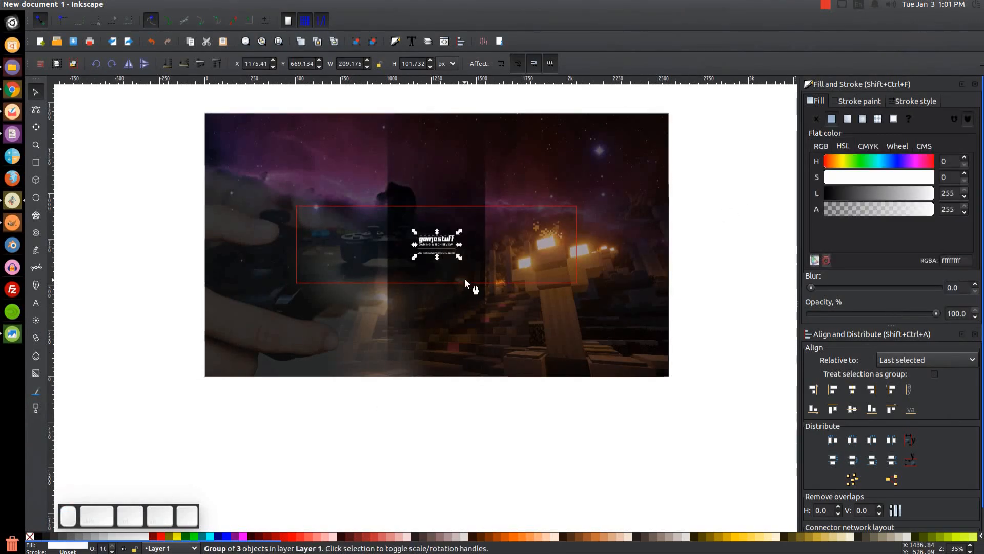
{"action": "left_click_drag", "start_coordinate": [460, 260], "coordinate": [477, 284]}
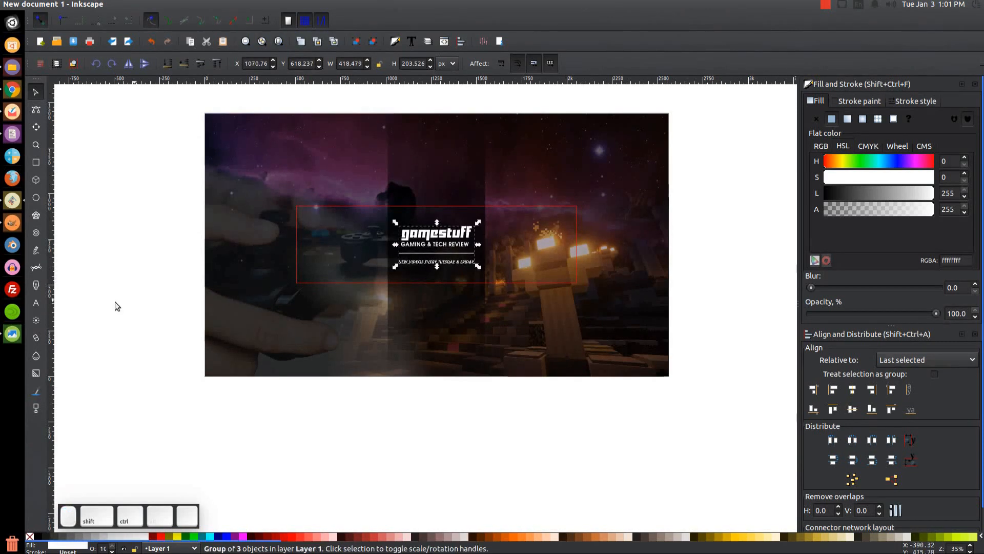
{"action": "left_click", "coordinate": [11, 336]}
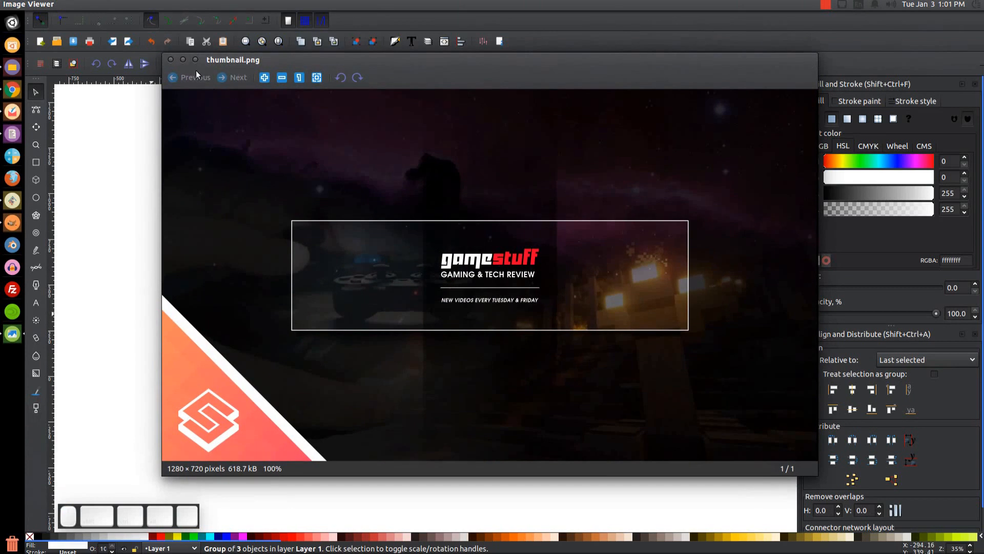
{"action": "left_click", "coordinate": [183, 61]}
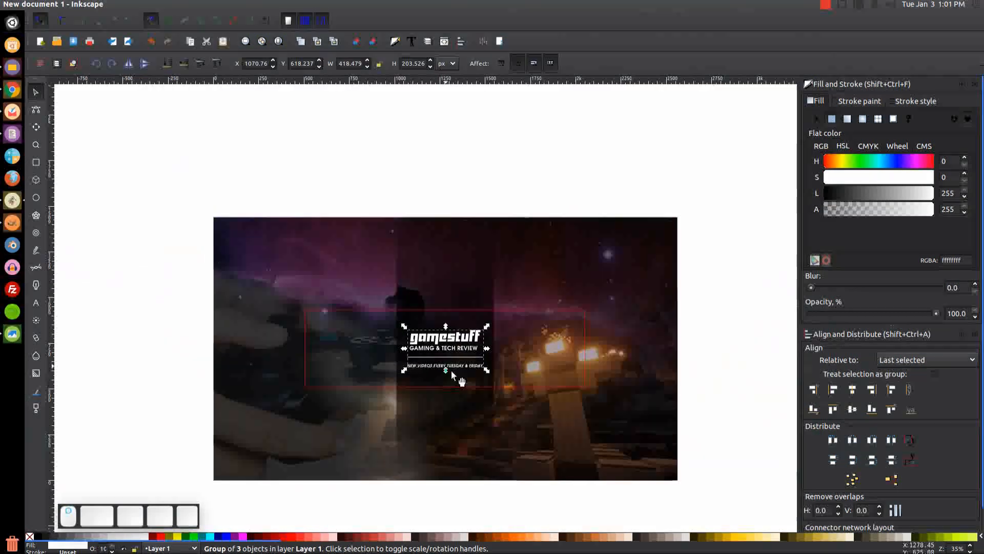
Colour the letters "stuff" in the gamestuff title red (#FF0000).
{"action": "scroll", "coordinate": [461, 389], "scroll_direction": "up", "scroll_amount": 2}
{"action": "left_click_drag", "start_coordinate": [462, 388], "coordinate": [456, 339]}
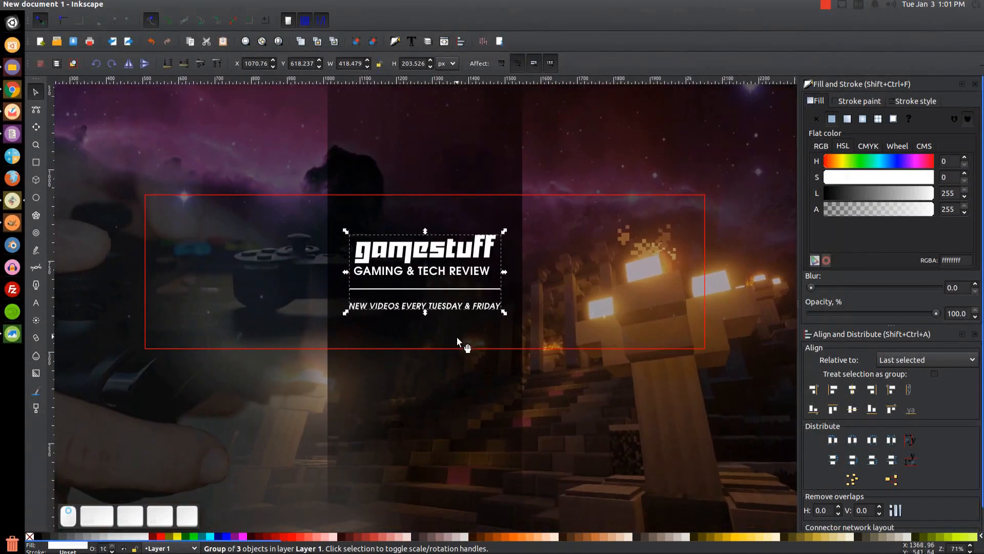
{"action": "left_click", "coordinate": [35, 303]}
{"action": "left_click_drag", "start_coordinate": [430, 250], "coordinate": [503, 252]}
{"action": "left_click", "coordinate": [161, 536]}
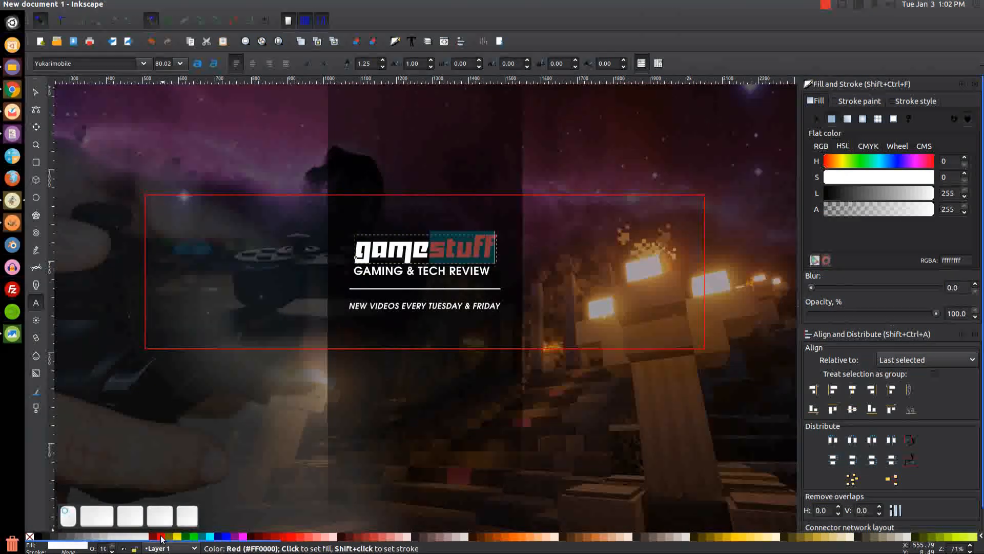
Deselect the title text and delete the Content Area layer with its red guide rectangle.
{"action": "left_click", "coordinate": [36, 92]}
{"action": "scroll", "coordinate": [490, 336], "scroll_direction": "down", "scroll_amount": 2, "text": "ctrl"}
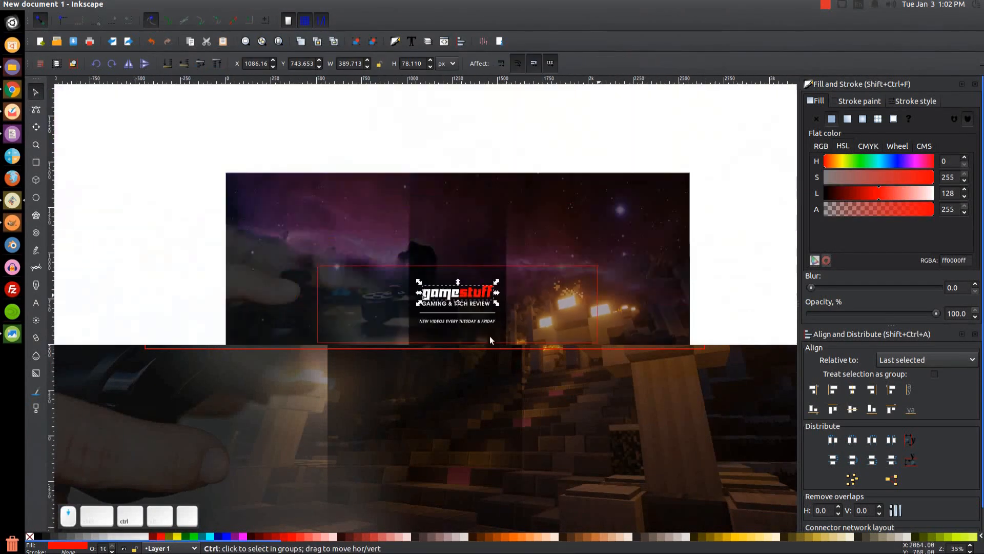
{"action": "left_click", "coordinate": [760, 262]}
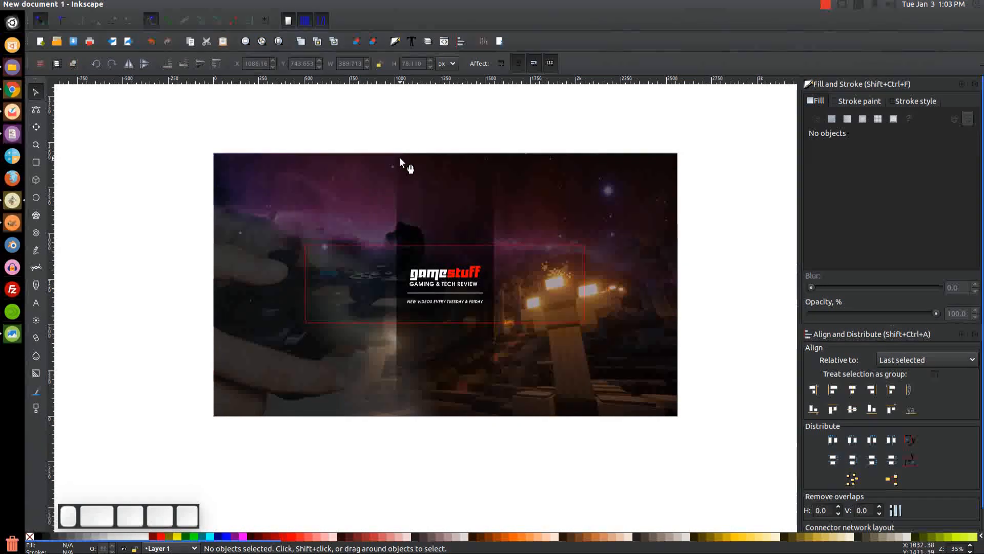
{"action": "left_click", "coordinate": [426, 45]}
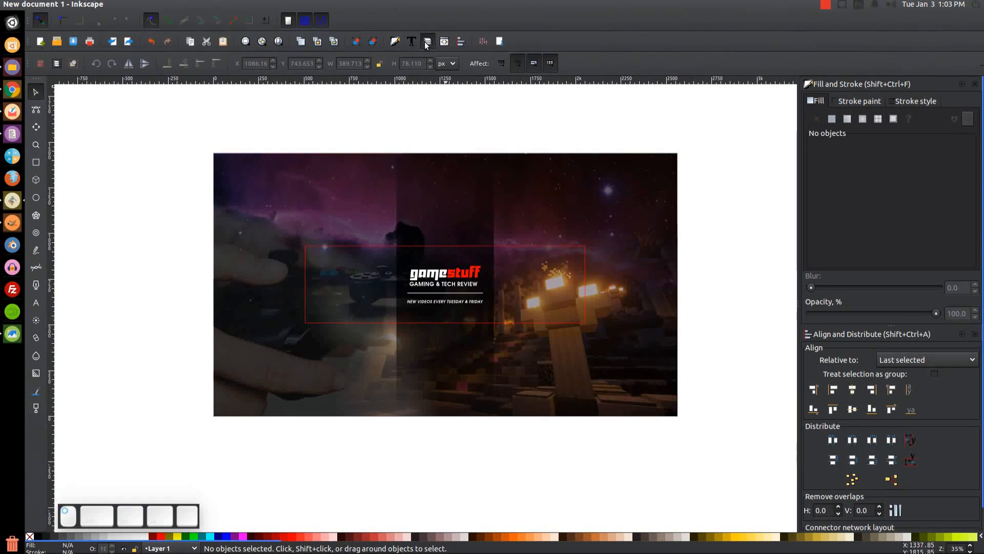
{"action": "left_click", "coordinate": [860, 102]}
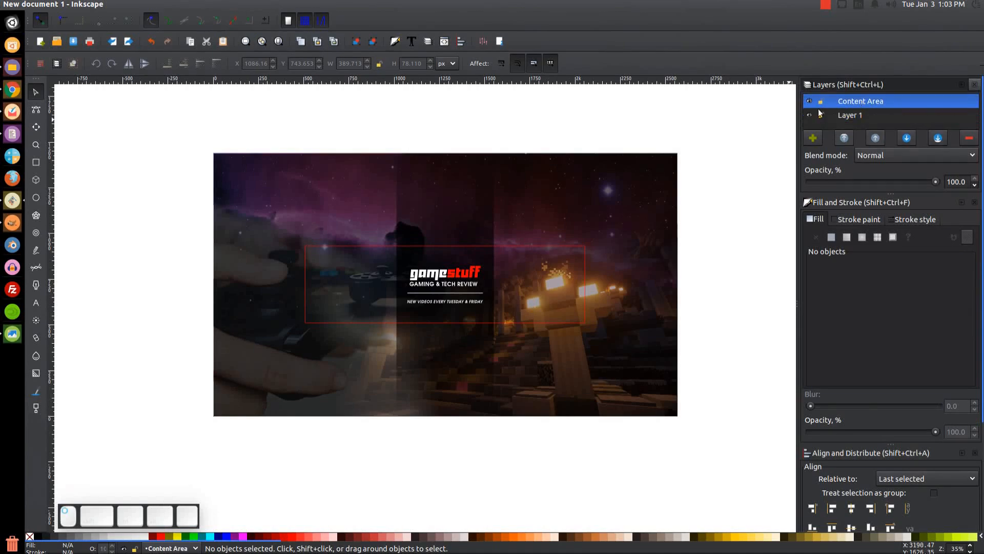
{"action": "left_click", "coordinate": [968, 138]}
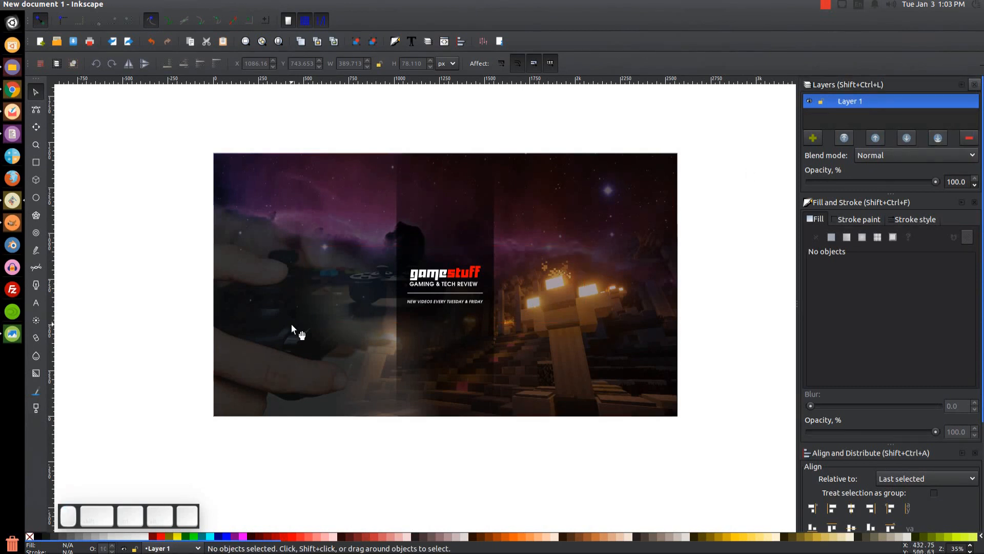
Set the bitmap export area to Page, and close the export settings without exporting.
{"action": "left_click", "coordinate": [49, 4]}
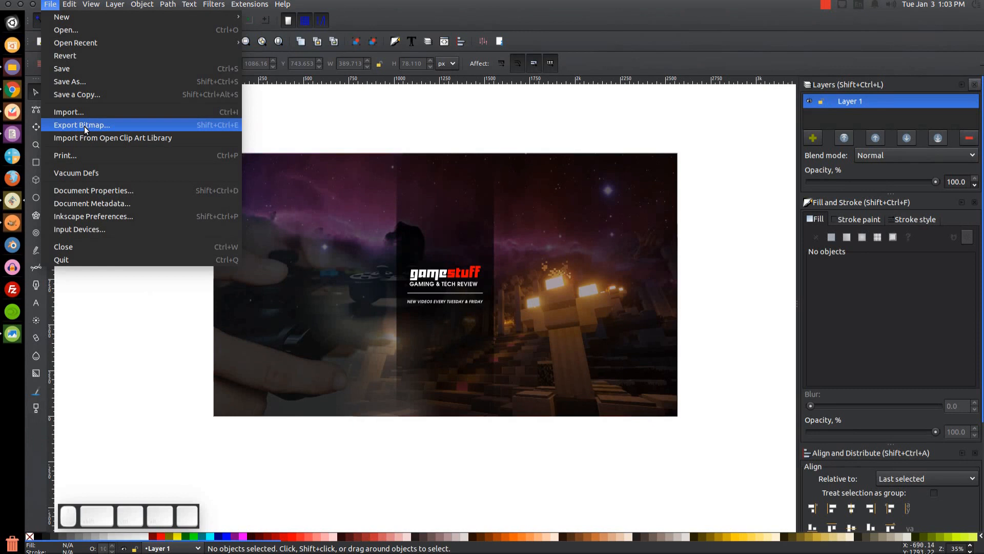
{"action": "left_click", "coordinate": [84, 126]}
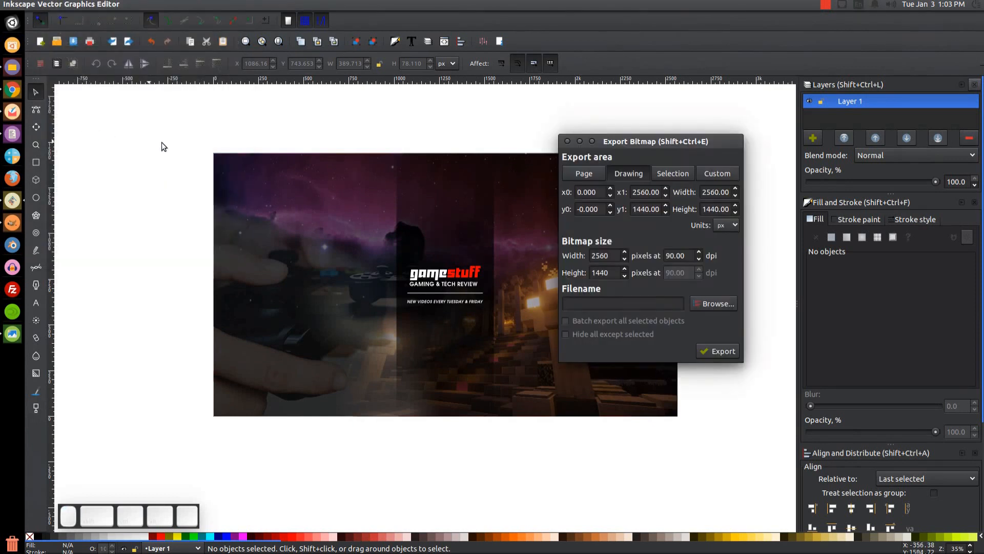
{"action": "left_click", "coordinate": [588, 173]}
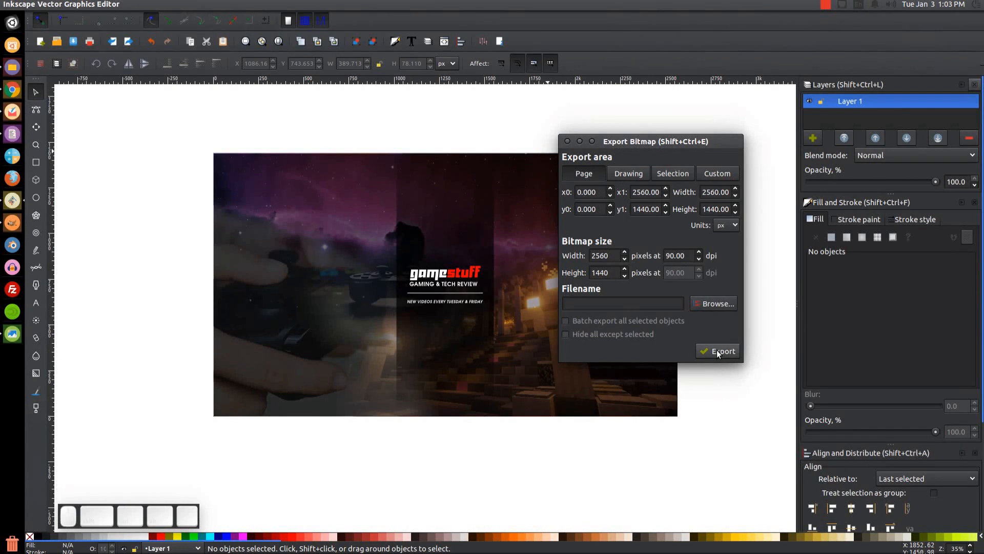
{"action": "left_click", "coordinate": [567, 141]}
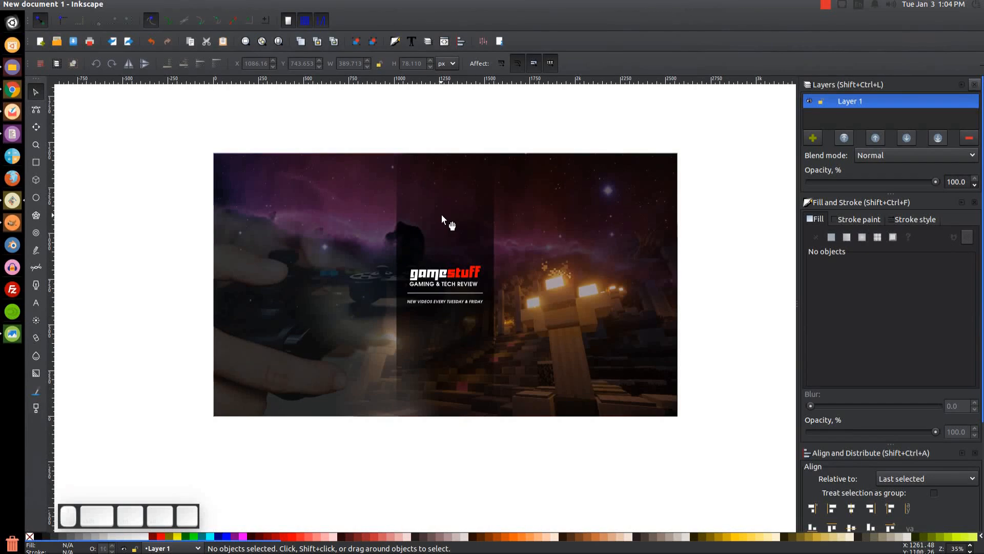
{"action": "left_click", "coordinate": [825, 6]}
{"action": "left_click", "coordinate": [839, 17]}
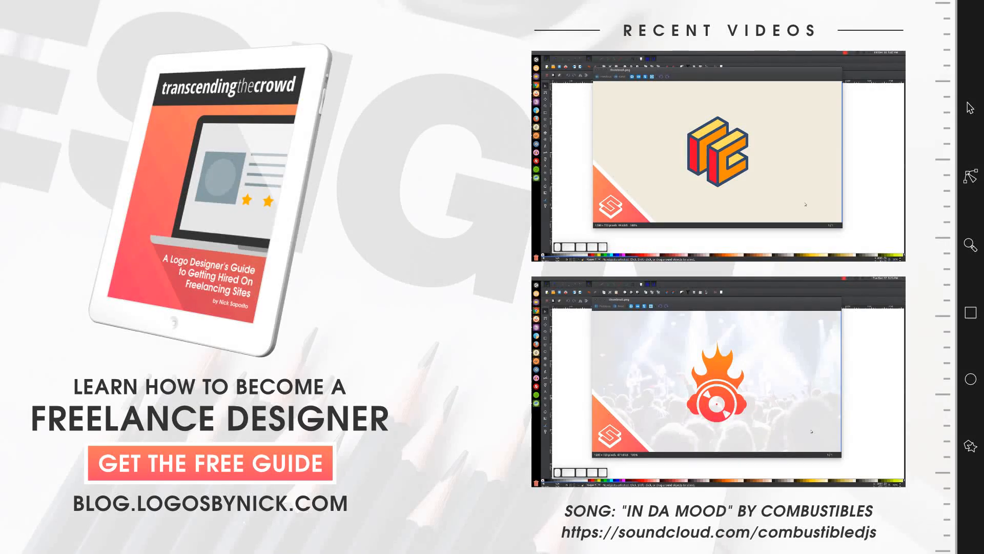